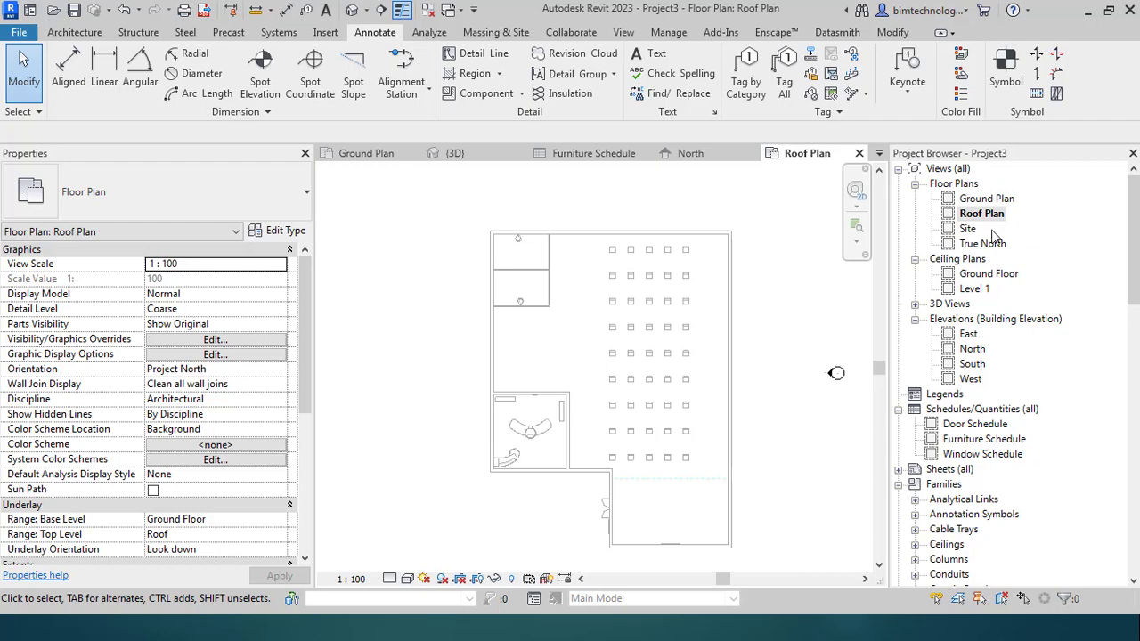
In the Roof Plan view, start a roof by footprint and pick all six exterior walls as slope-defining boundary lines.
{"action": "double_click", "coordinate": [971, 350]}
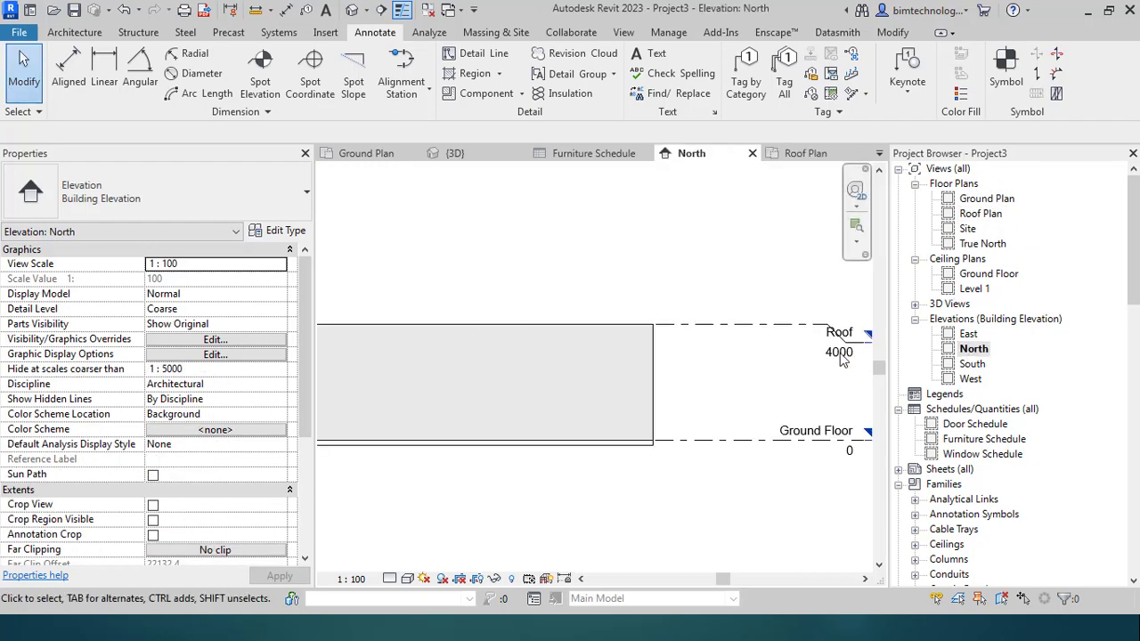
{"action": "double_click", "coordinate": [980, 214]}
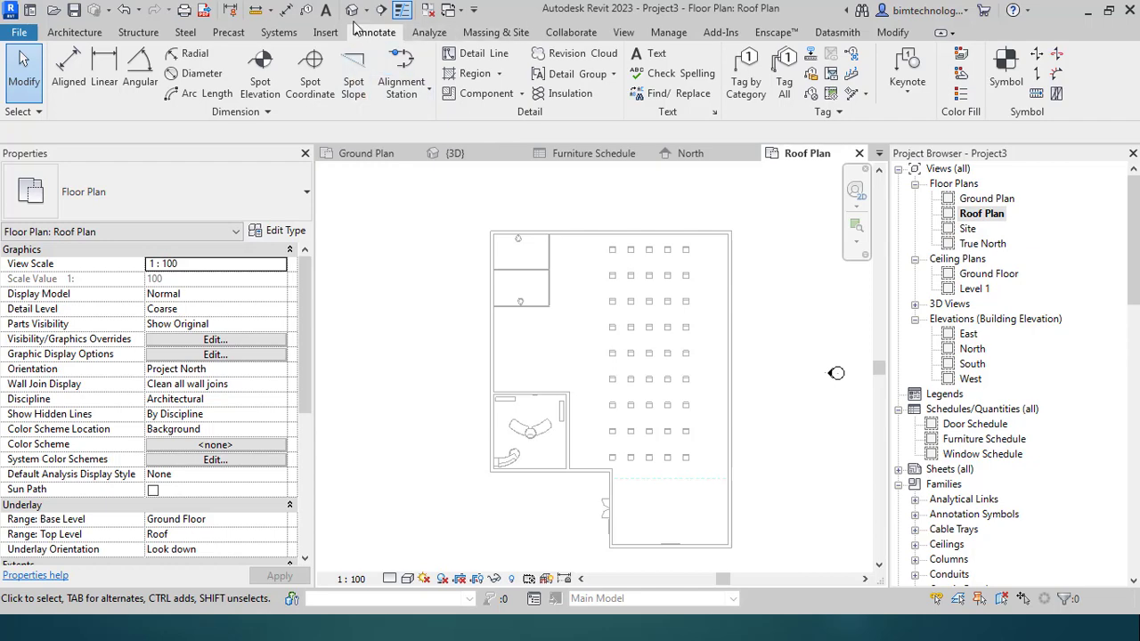
{"action": "left_click", "coordinate": [70, 32]}
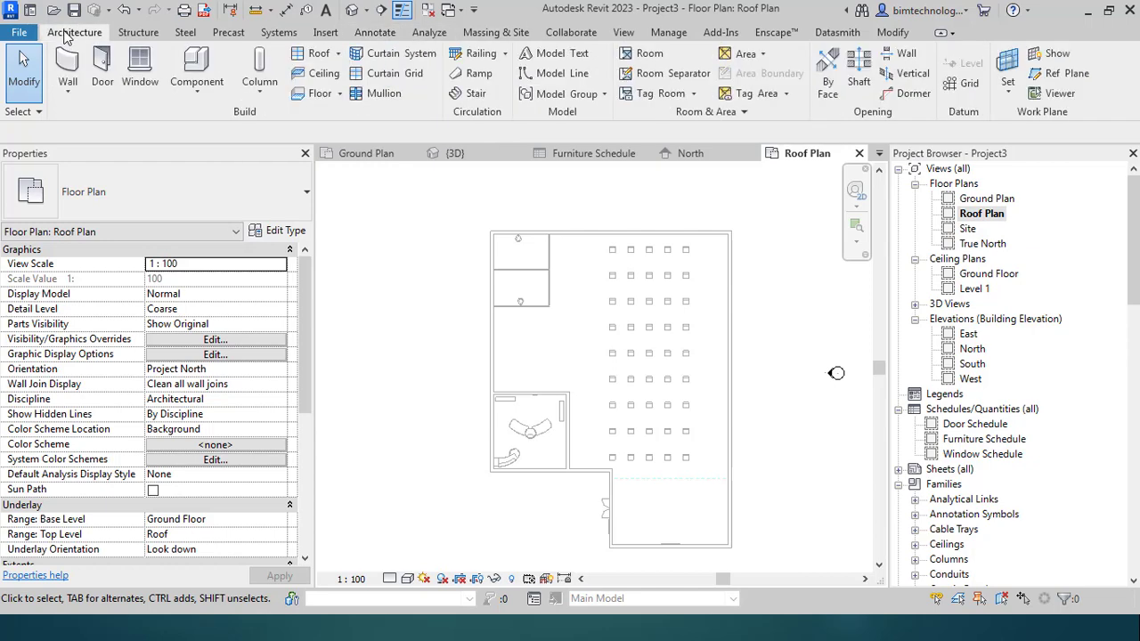
{"action": "left_click", "coordinate": [339, 54]}
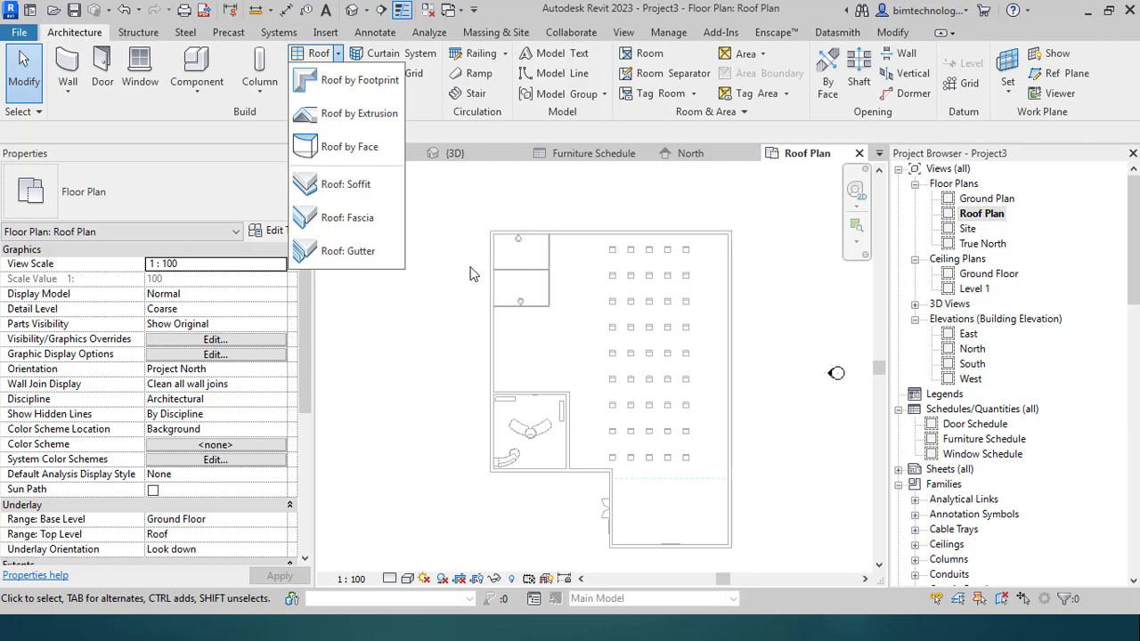
{"action": "left_click", "coordinate": [356, 80]}
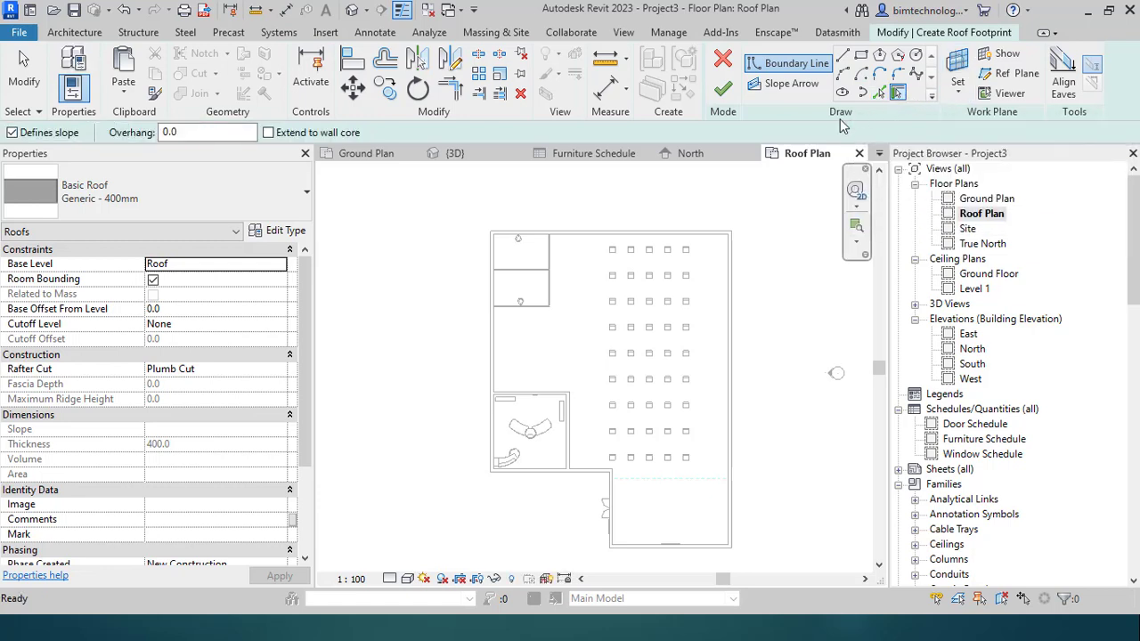
{"action": "left_click", "coordinate": [682, 237]}
{"action": "left_click", "coordinate": [732, 325]}
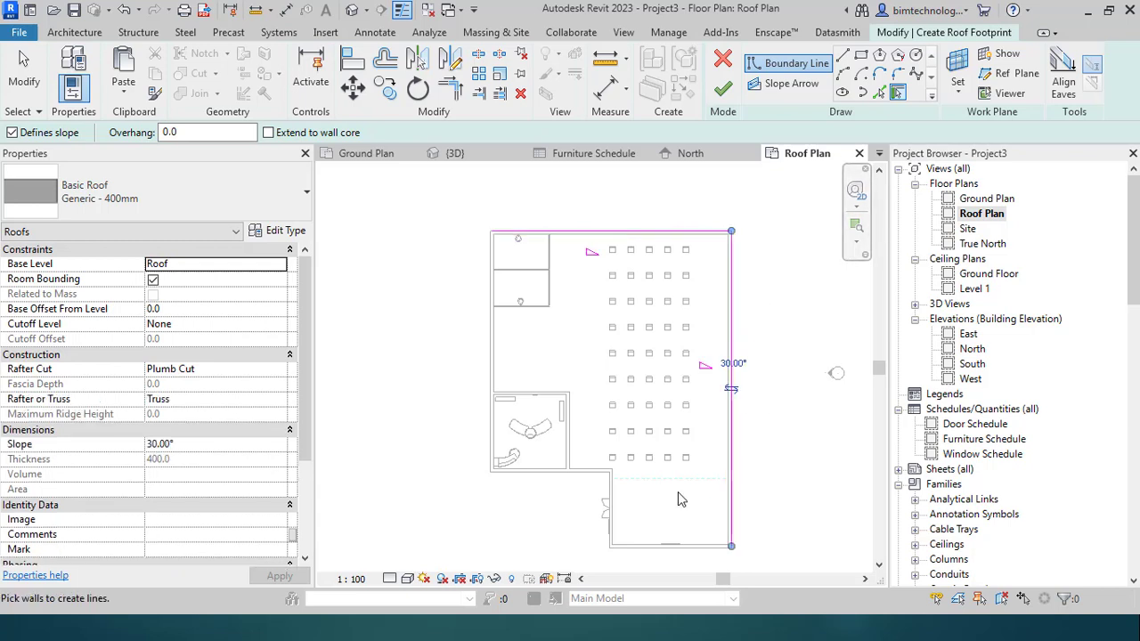
{"action": "left_click", "coordinate": [665, 546]}
{"action": "left_click", "coordinate": [611, 529]}
{"action": "left_click", "coordinate": [551, 471]}
{"action": "left_click", "coordinate": [487, 425]}
{"action": "scroll", "coordinate": [604, 217], "scroll_direction": "up", "scroll_amount": 2}
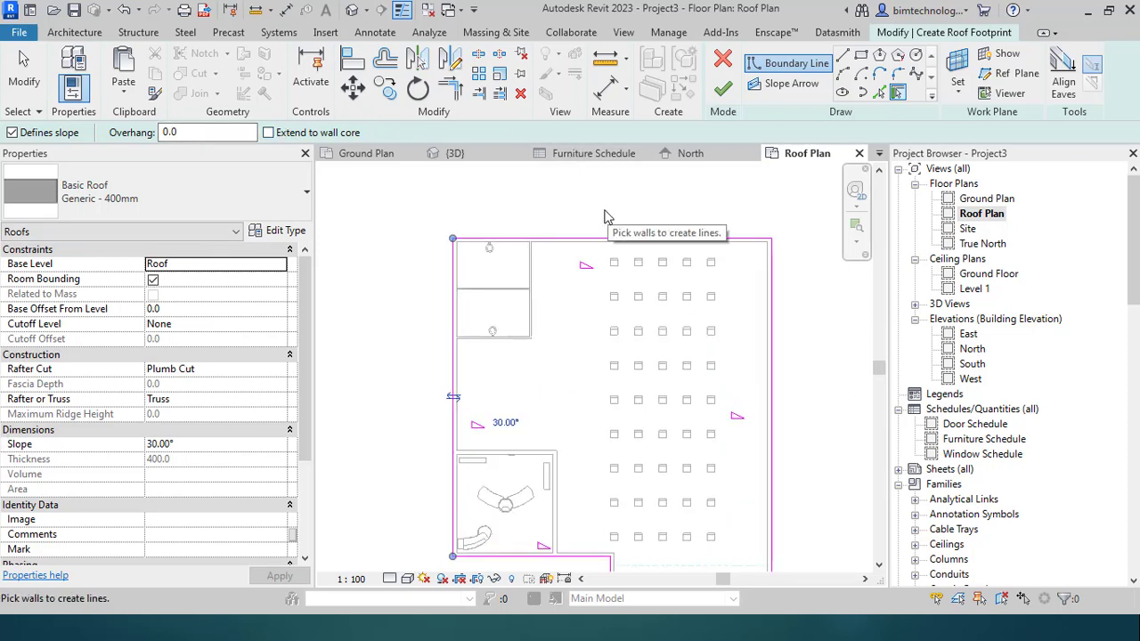
Check the slope settings of the north boundary line and finish the roof footprint sketch.
{"action": "left_click", "coordinate": [24, 71]}
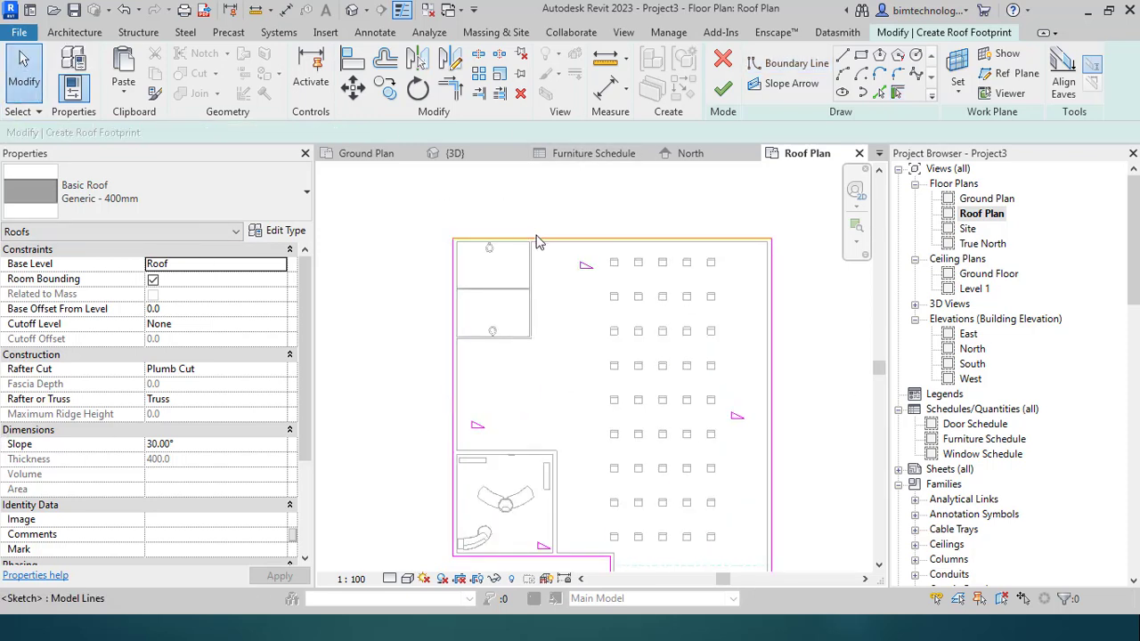
{"action": "left_click", "coordinate": [611, 238]}
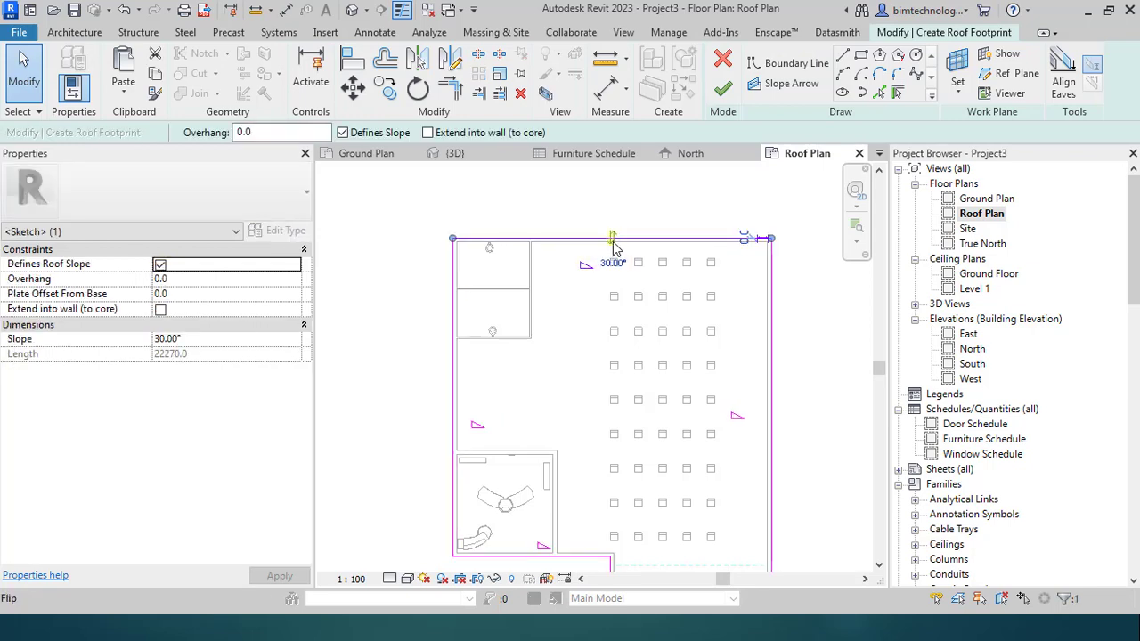
{"action": "left_click", "coordinate": [534, 209]}
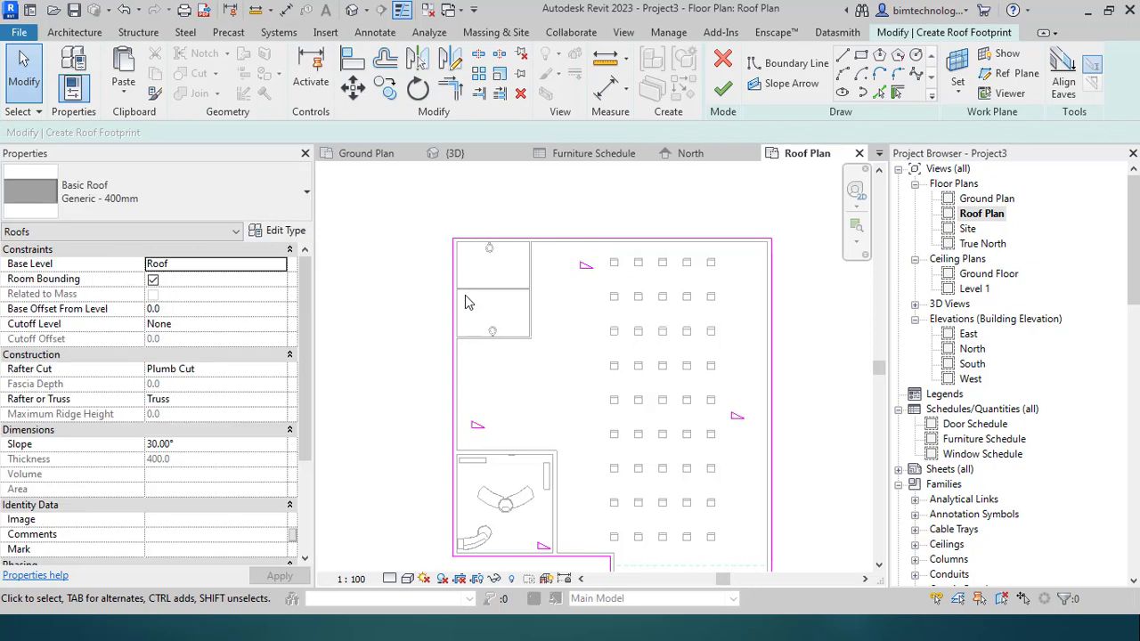
{"action": "scroll", "coordinate": [465, 301], "scroll_direction": "up", "scroll_amount": 1}
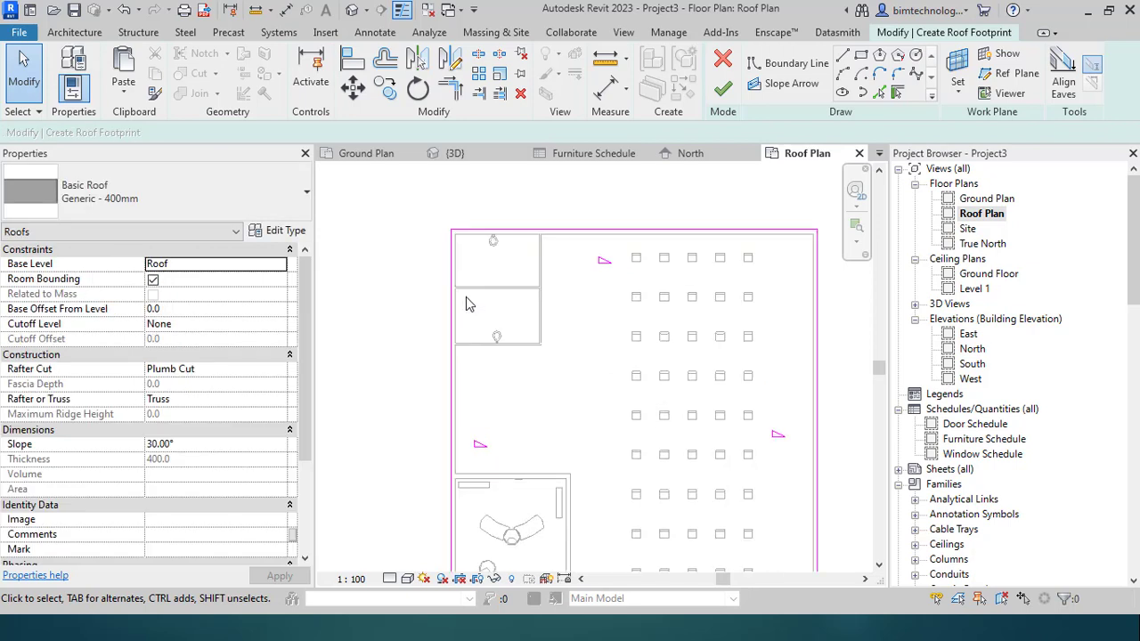
{"action": "left_click", "coordinate": [729, 96]}
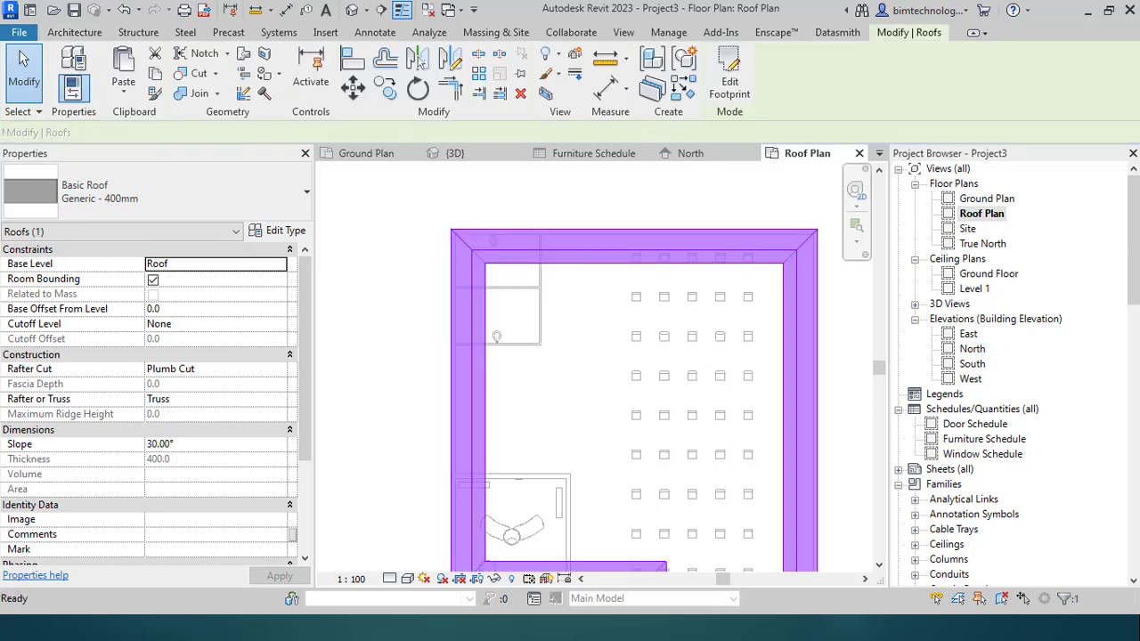
{"action": "left_click", "coordinate": [392, 367]}
{"action": "scroll", "coordinate": [397, 378], "scroll_direction": "down", "scroll_amount": 2}
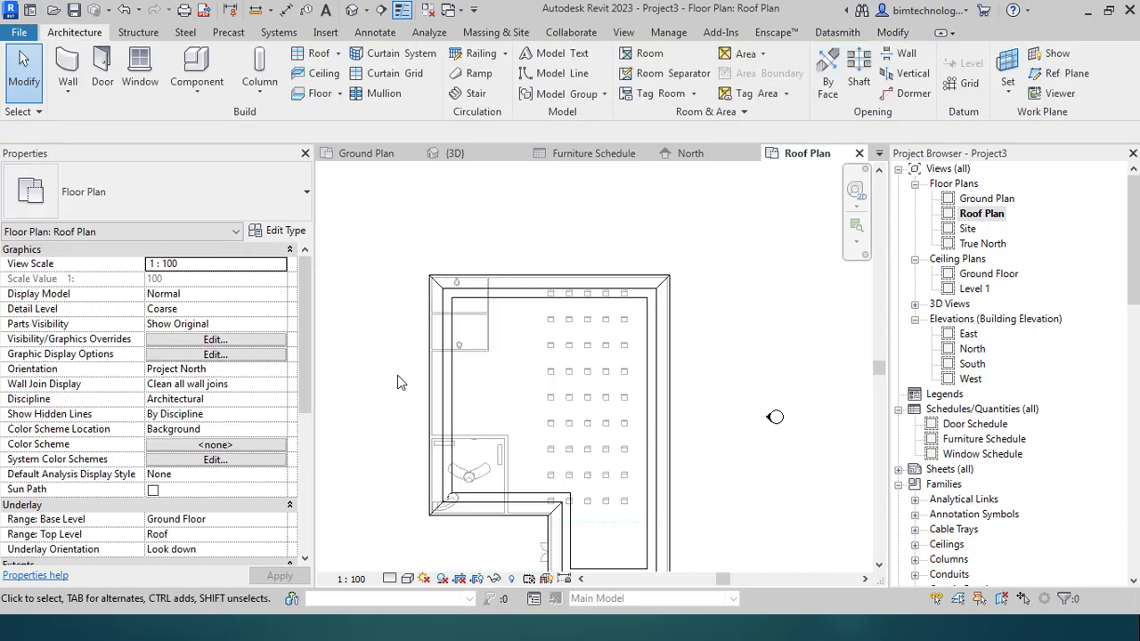
Select the new roof and examine its shape over the whole building in the 3D view.
{"action": "left_click", "coordinate": [562, 293]}
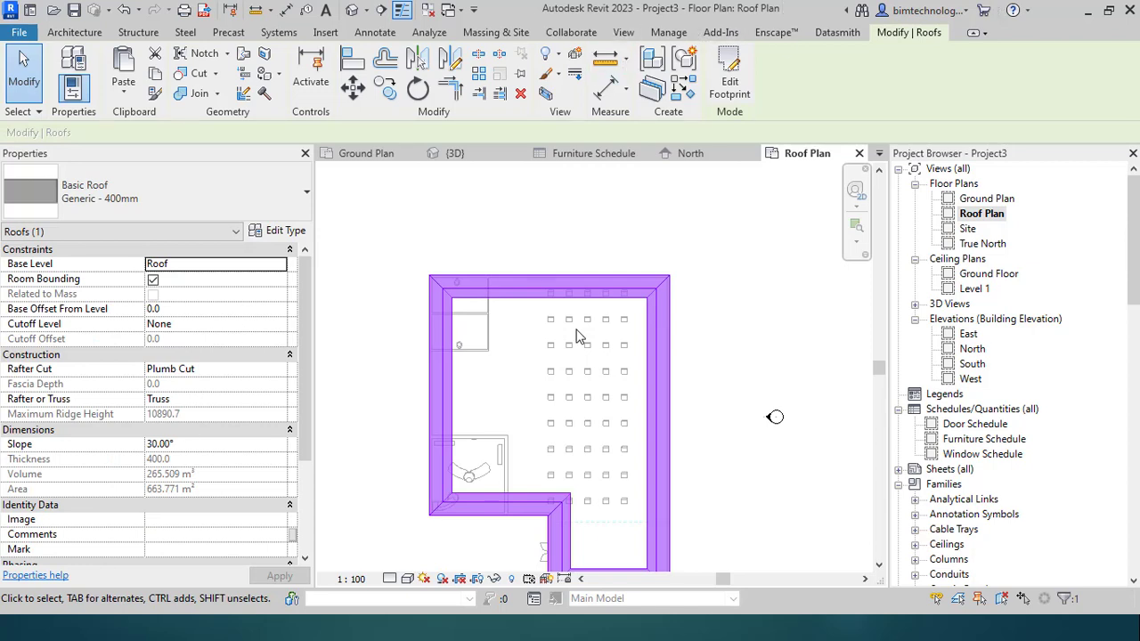
{"action": "key", "text": "ctrl+Tab"}
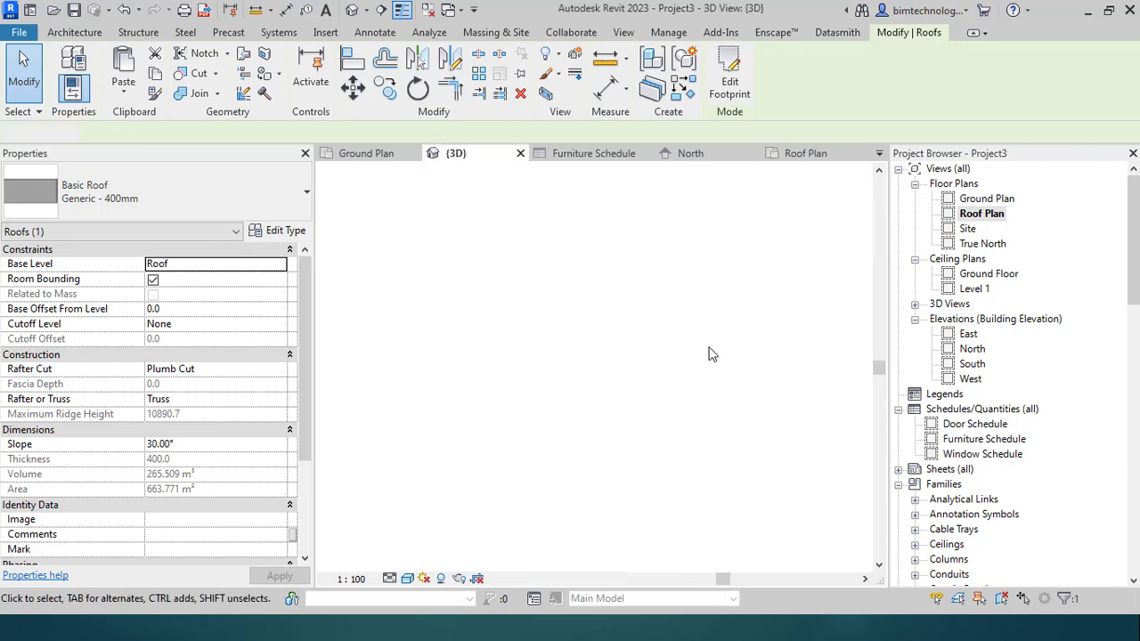
{"action": "scroll", "coordinate": [615, 393], "scroll_direction": "down", "scroll_amount": 5}
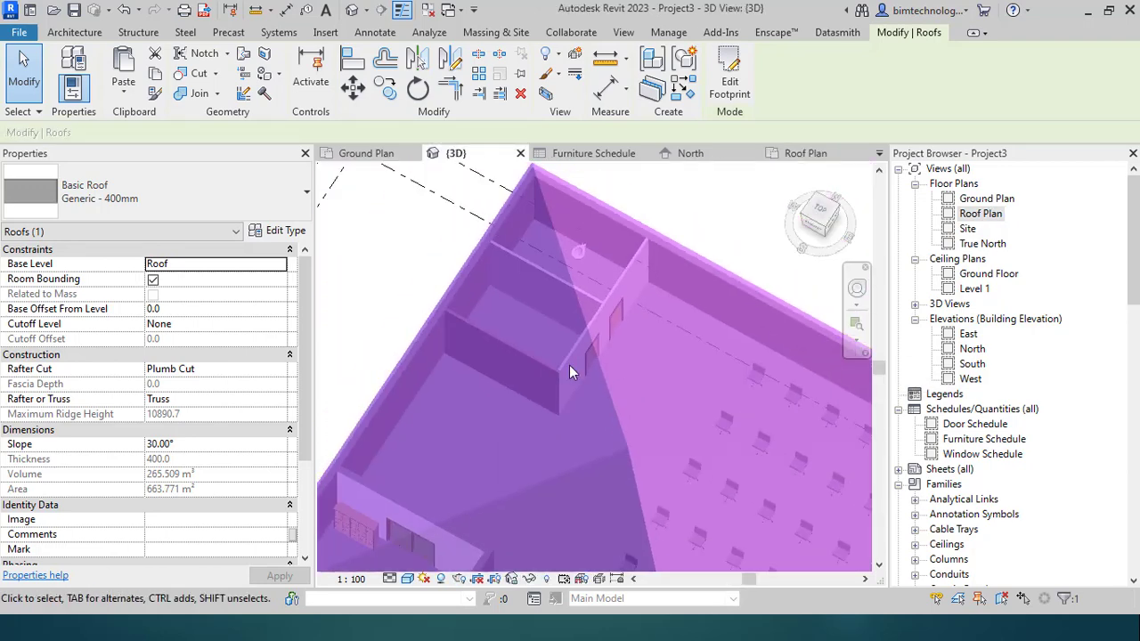
{"action": "left_click", "coordinate": [832, 233]}
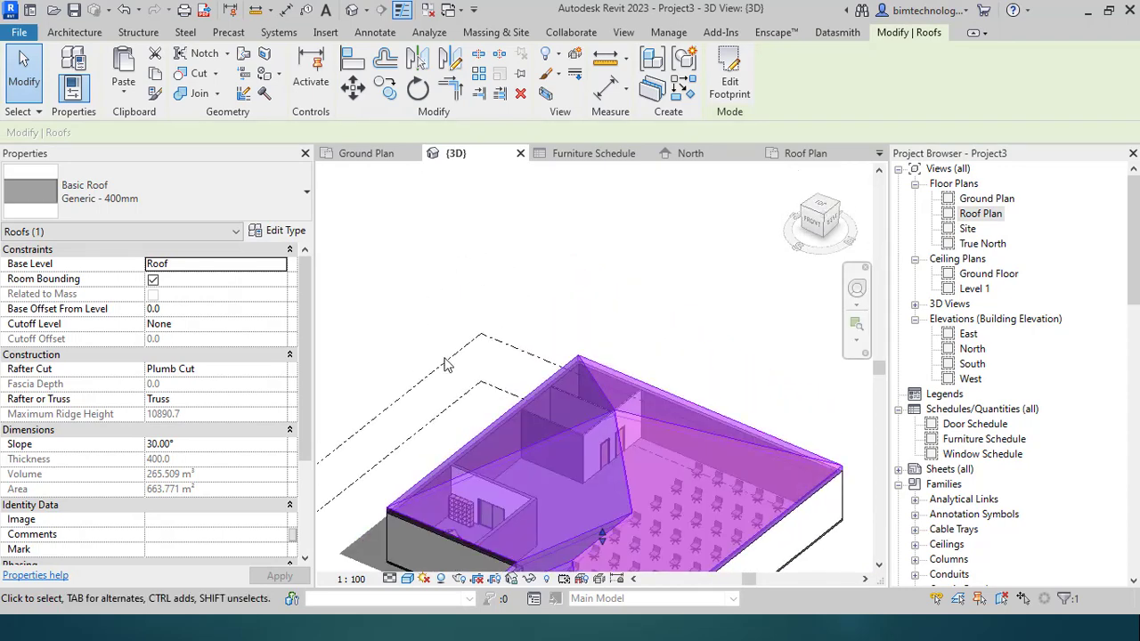
{"action": "left_click", "coordinate": [724, 472]}
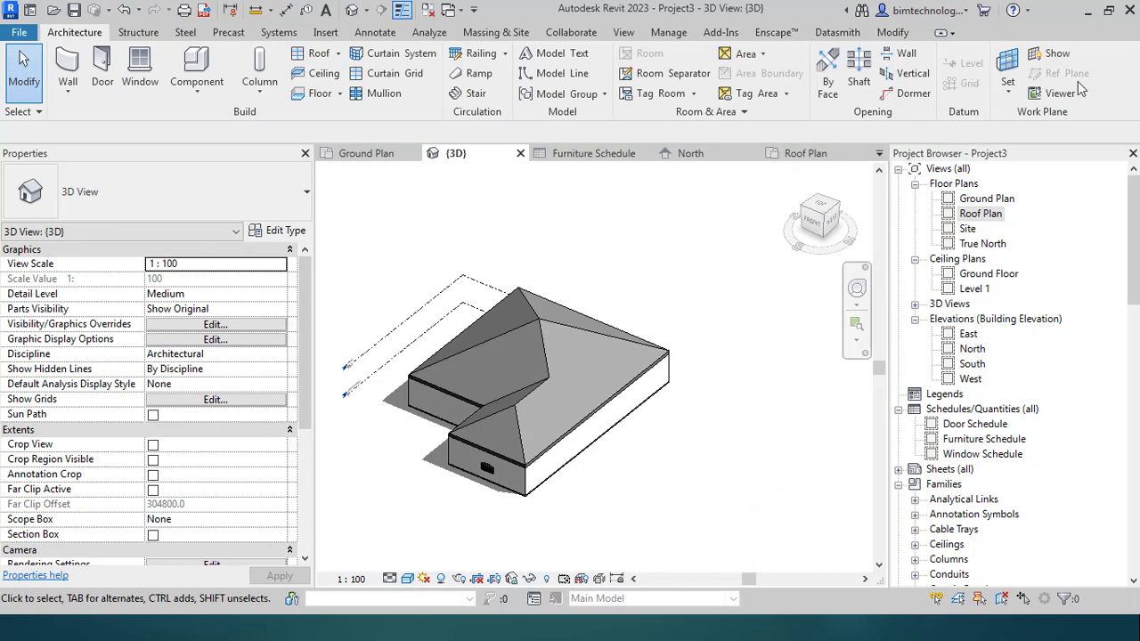
Set the Roof Plan's view range to an Unlimited top and a cut plane offset of 5000.
{"action": "double_click", "coordinate": [993, 214]}
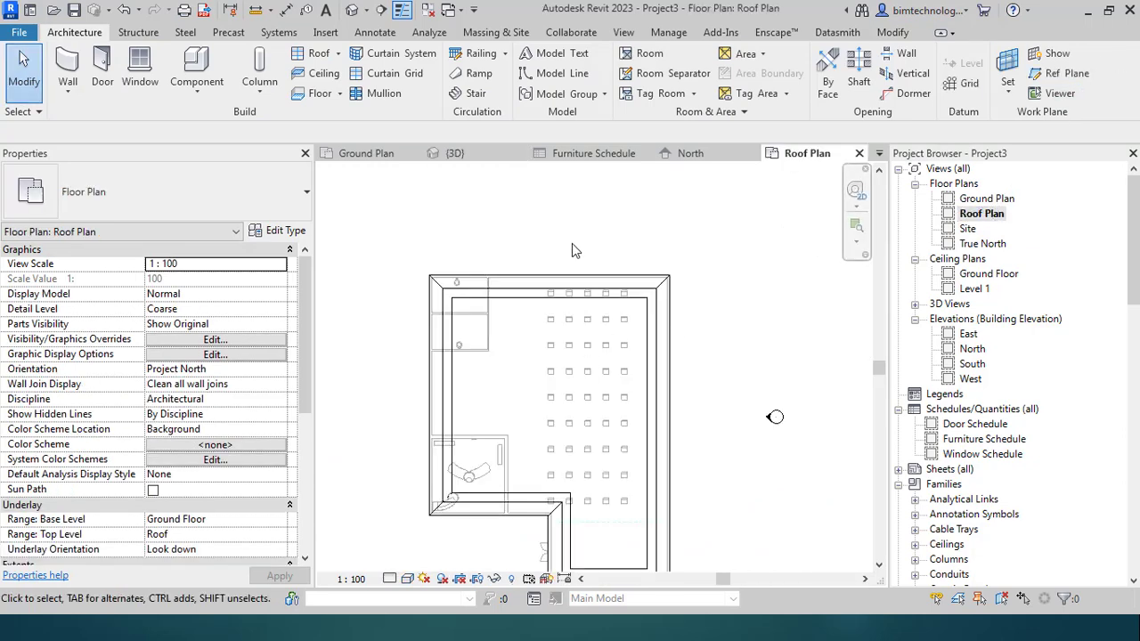
{"action": "scroll", "coordinate": [577, 327], "scroll_direction": "down", "scroll_amount": 2}
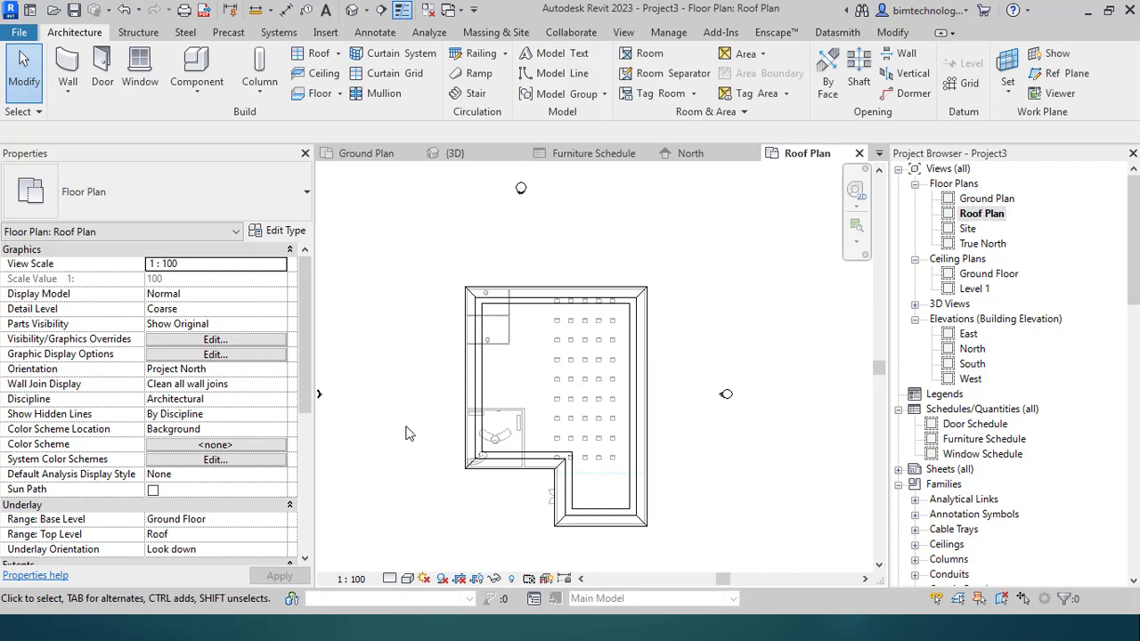
{"action": "left_click_drag", "start_coordinate": [308, 381], "coordinate": [300, 500]}
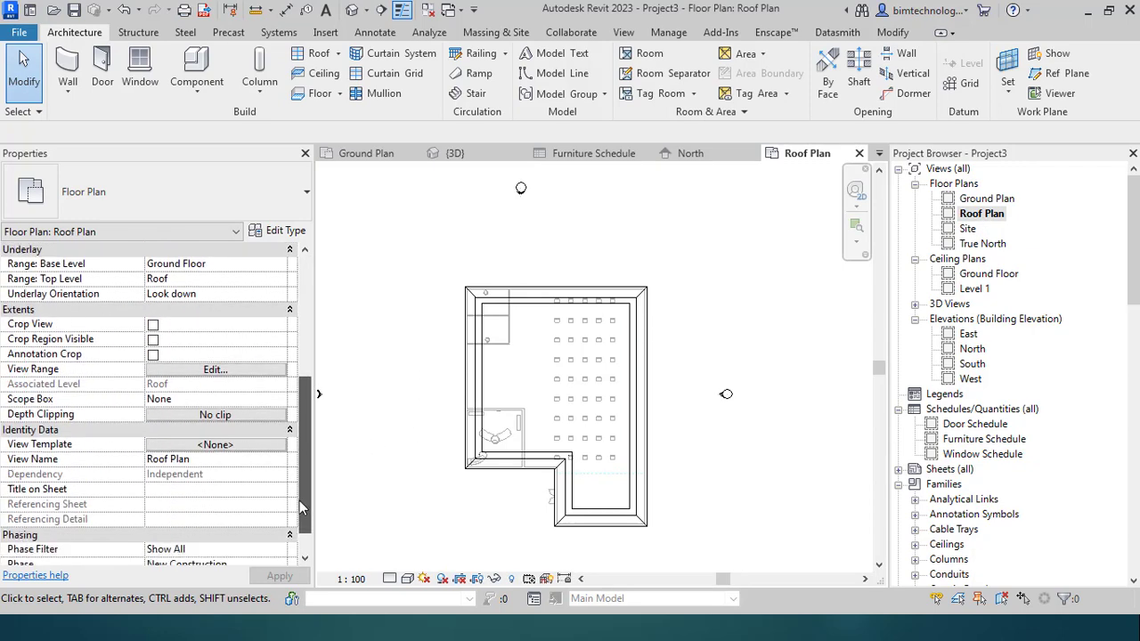
{"action": "left_click", "coordinate": [214, 372]}
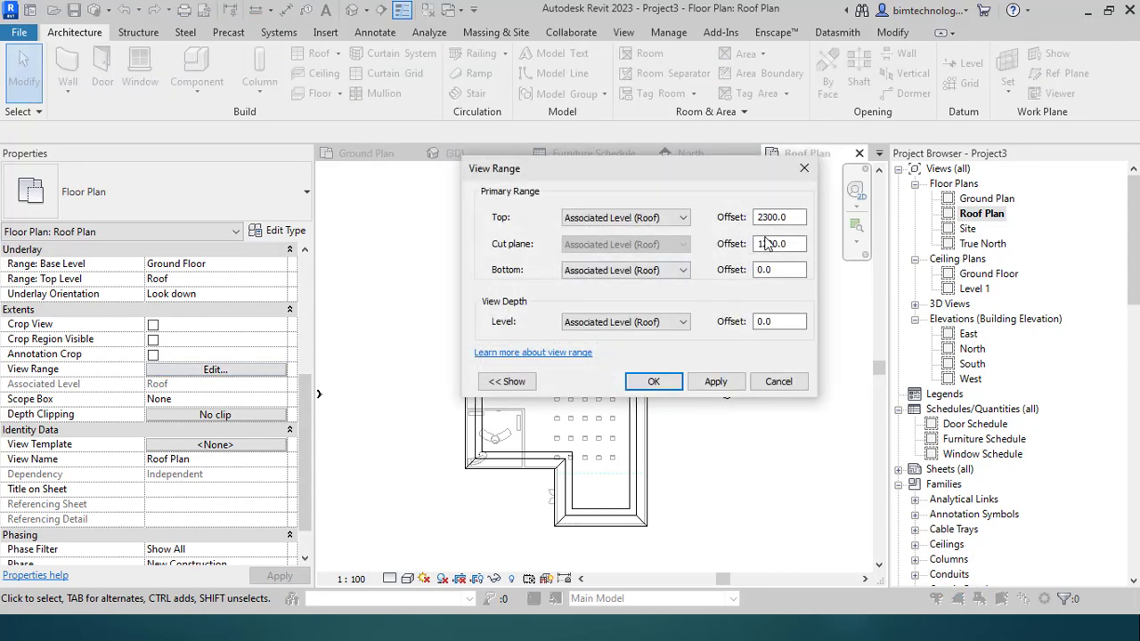
{"action": "left_click", "coordinate": [638, 217]}
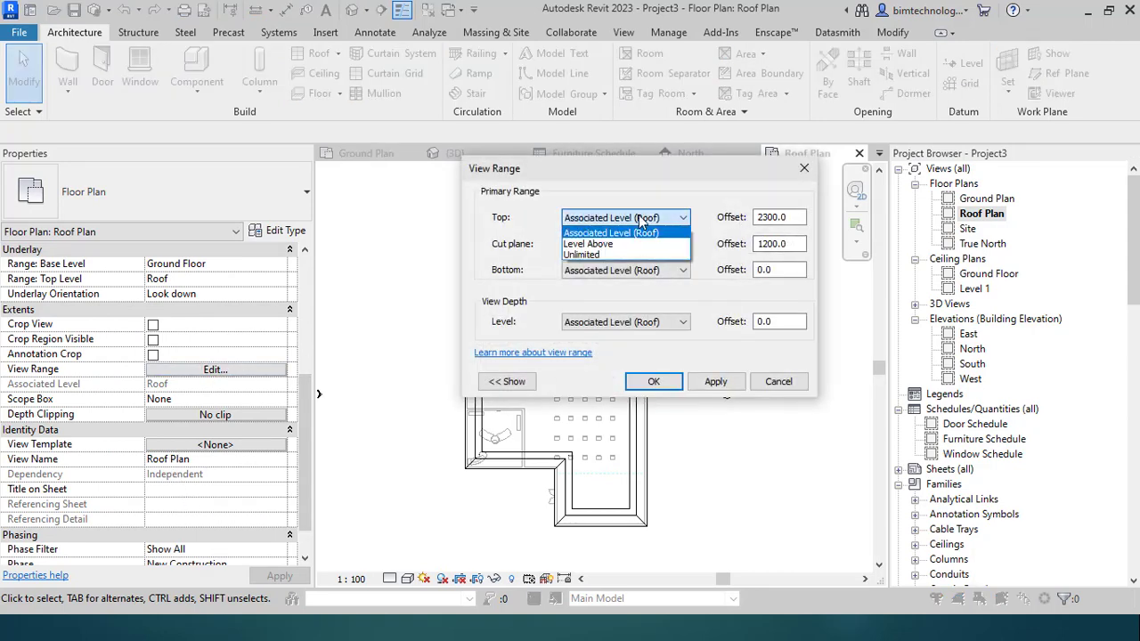
{"action": "left_click", "coordinate": [616, 255]}
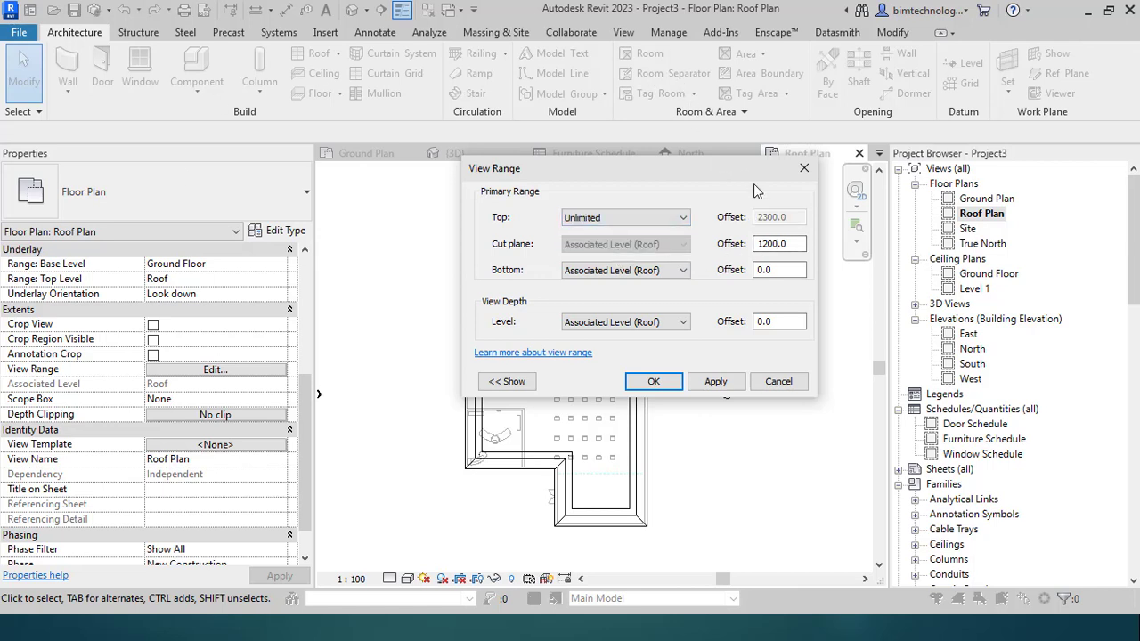
{"action": "left_click_drag", "start_coordinate": [801, 244], "coordinate": [757, 246]}
{"action": "type", "text": "5000"}
{"action": "left_click", "coordinate": [729, 382]}
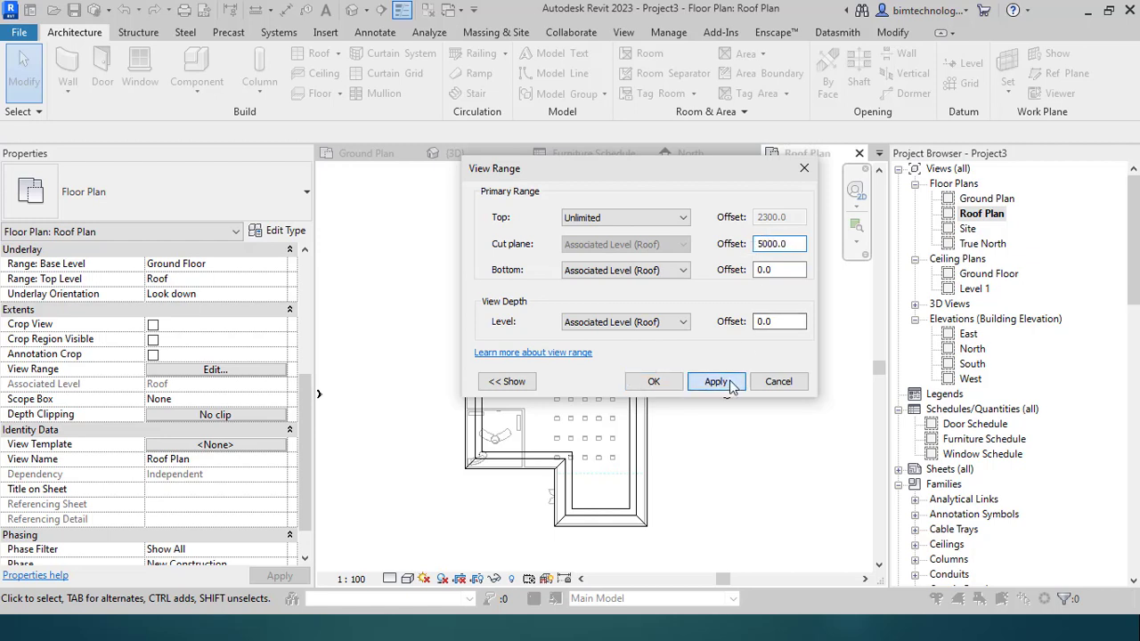
{"action": "left_click", "coordinate": [653, 381]}
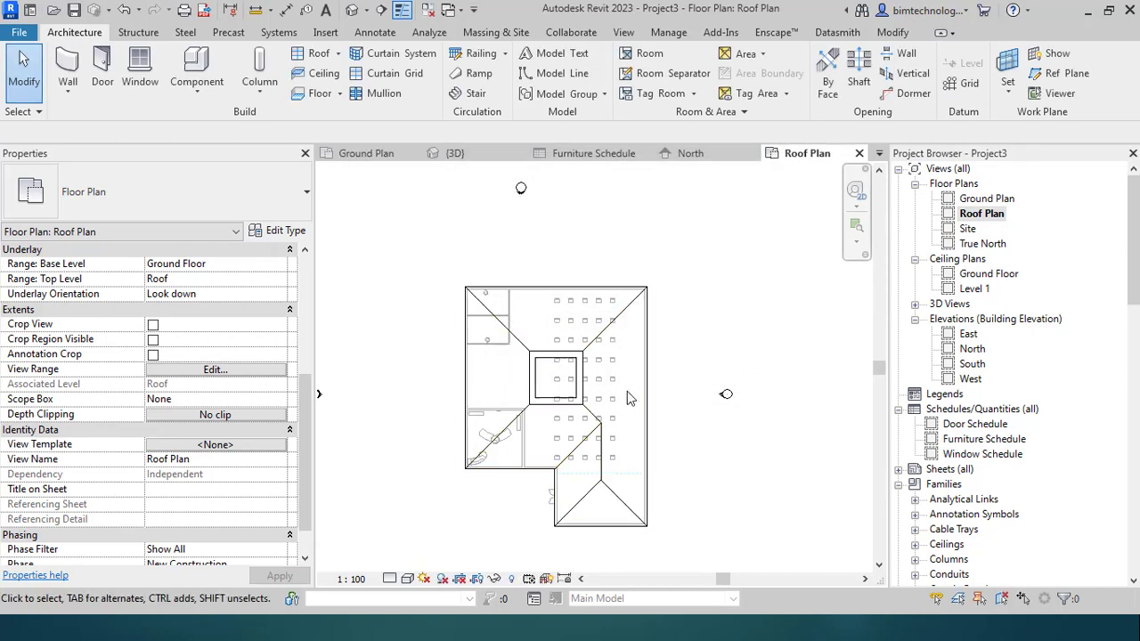
Raise the cut plane offset in the Roof Plan's view range to 10000.
{"action": "left_click", "coordinate": [214, 370]}
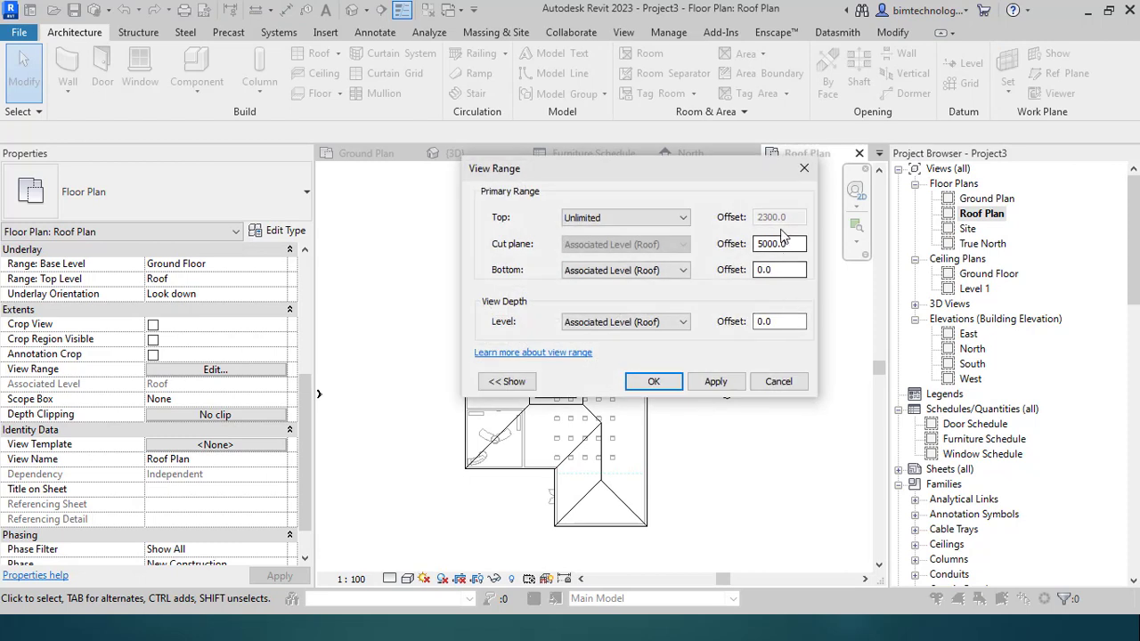
{"action": "left_click_drag", "start_coordinate": [787, 243], "coordinate": [766, 245]}
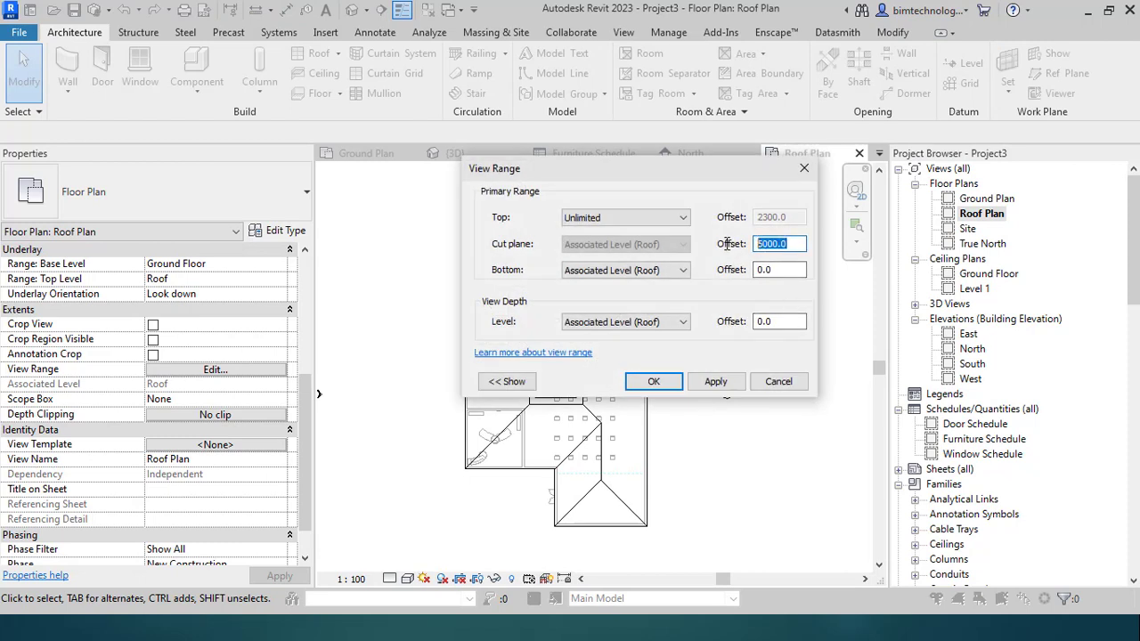
{"action": "type", "text": "1"}
{"action": "left_click", "coordinate": [726, 383]}
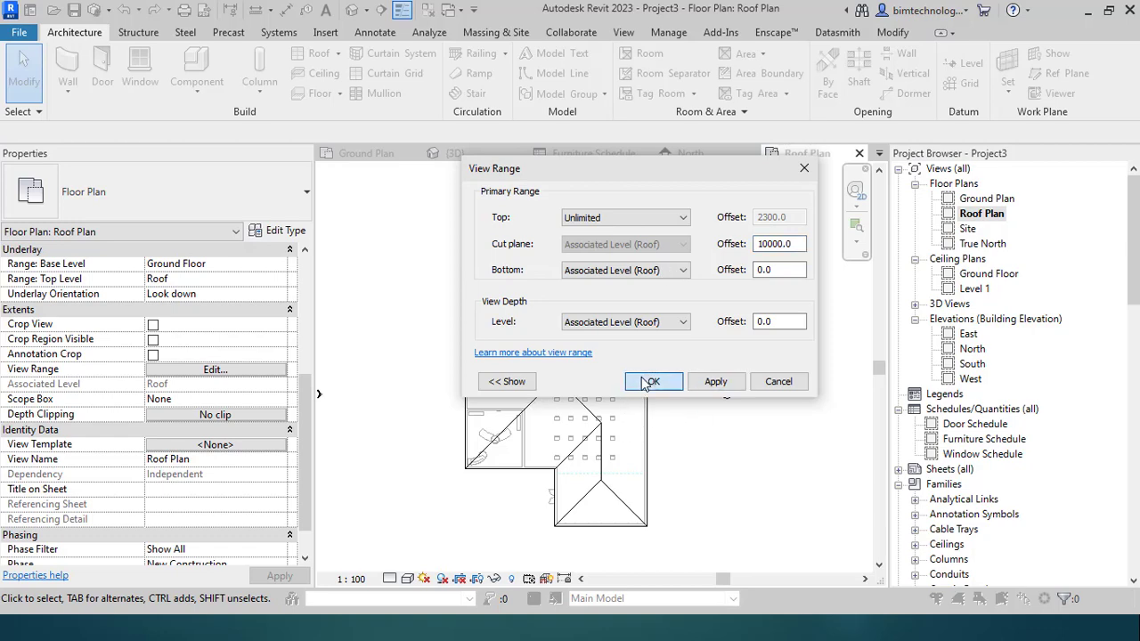
{"action": "left_click", "coordinate": [654, 381]}
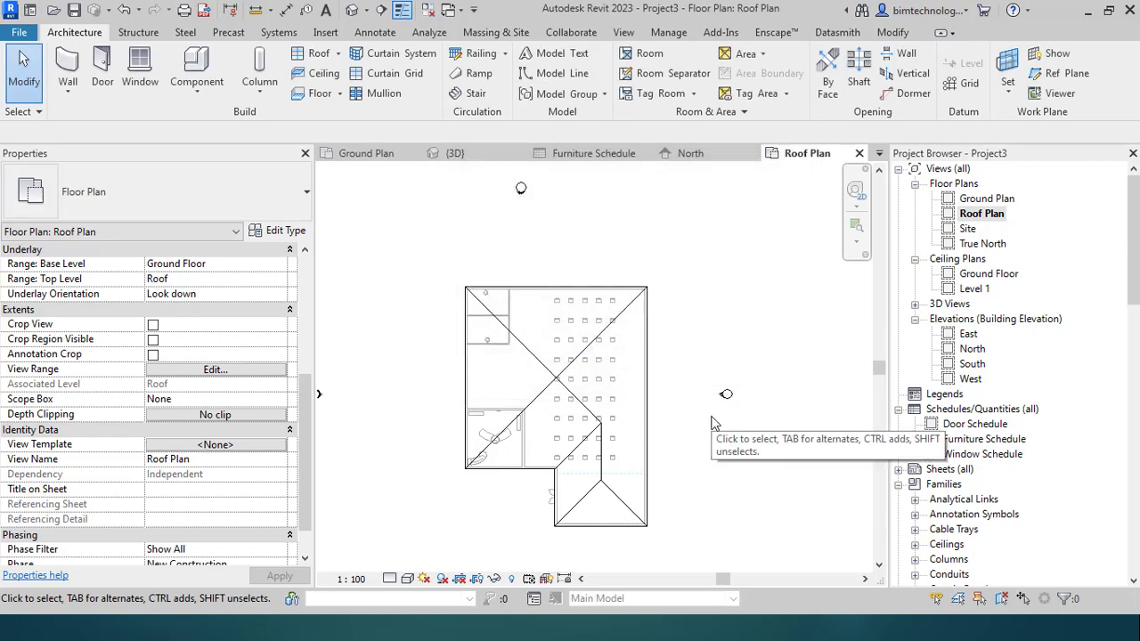
Edit the roof's footprint and give the north boundary line an overhang of 1200.
{"action": "scroll", "coordinate": [712, 423], "scroll_direction": "up", "scroll_amount": 1}
{"action": "left_click", "coordinate": [551, 331]}
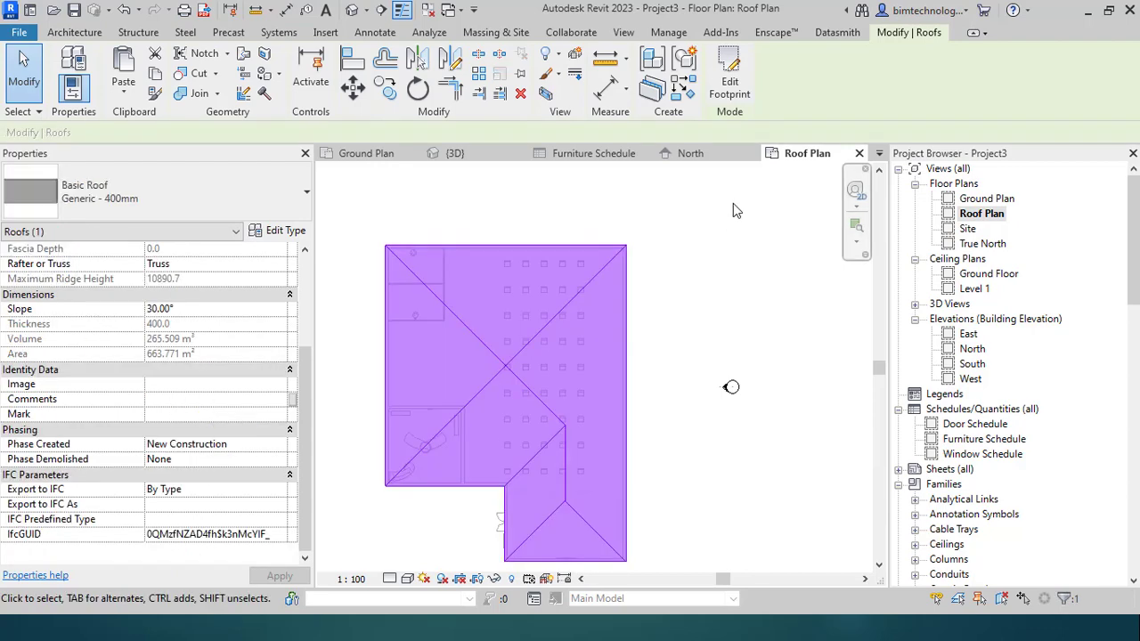
{"action": "left_click", "coordinate": [750, 86]}
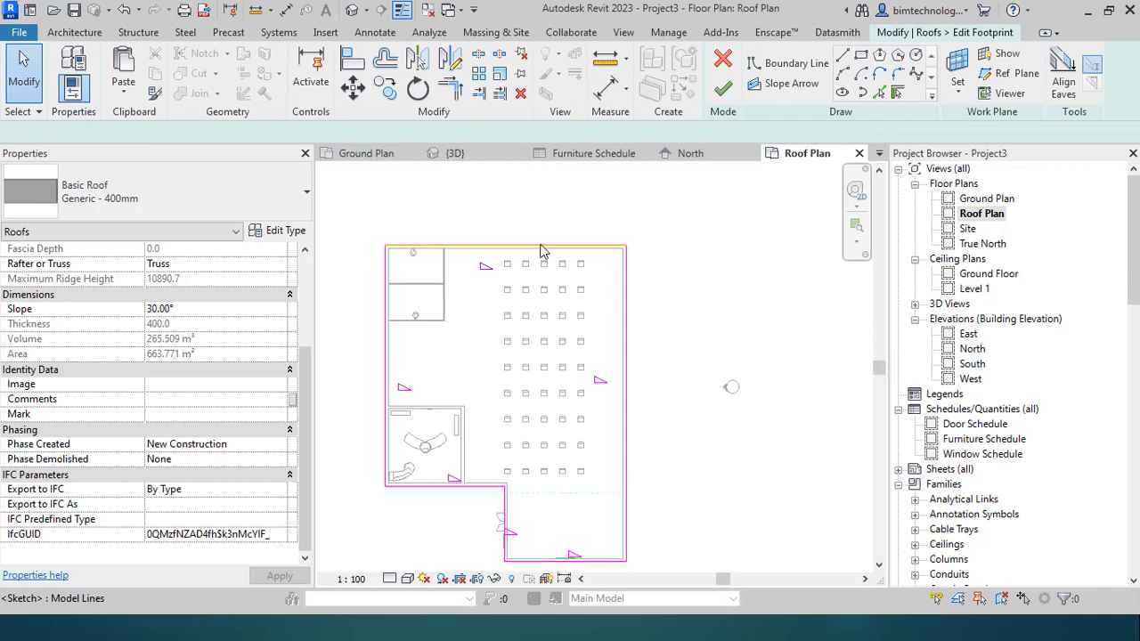
{"action": "left_click", "coordinate": [544, 247]}
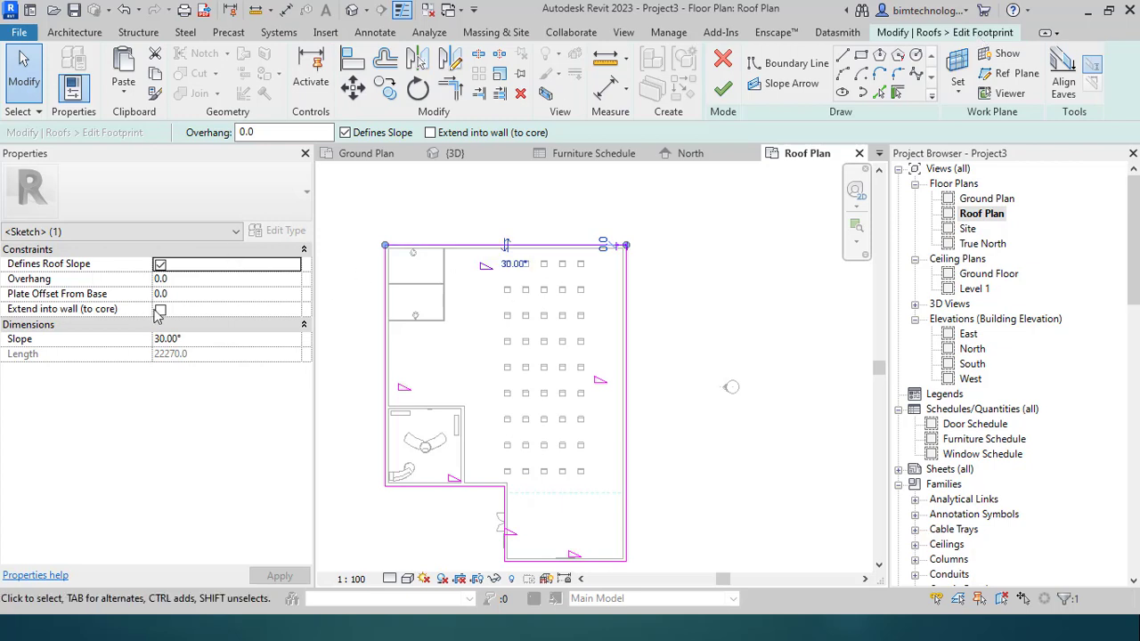
{"action": "left_click", "coordinate": [285, 133]}
{"action": "type", "text": "1200"}
{"action": "key", "text": "Return"}
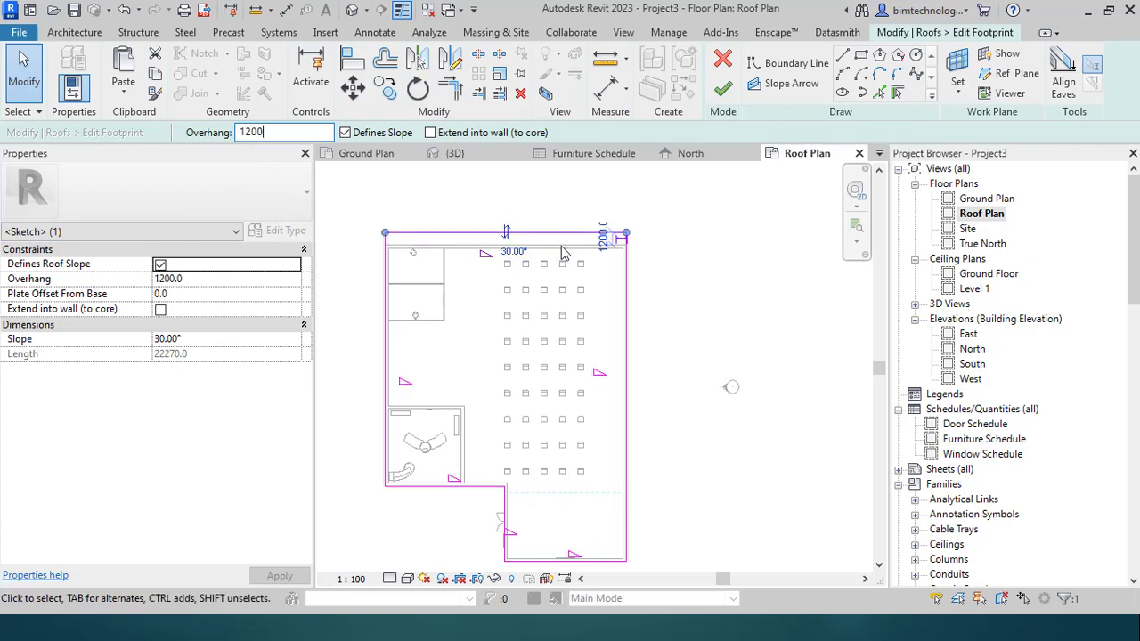
Set the slope of the roof footprint's north boundary line to 15°.
{"action": "left_click", "coordinate": [511, 252]}
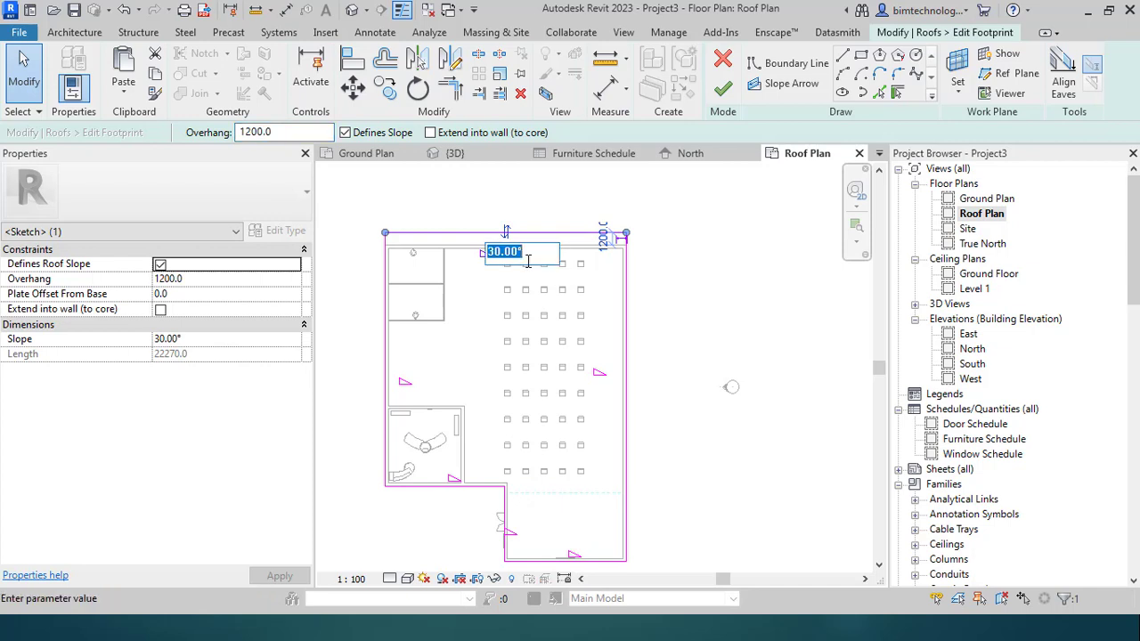
{"action": "type", "text": "15"}
{"action": "key", "text": "Return"}
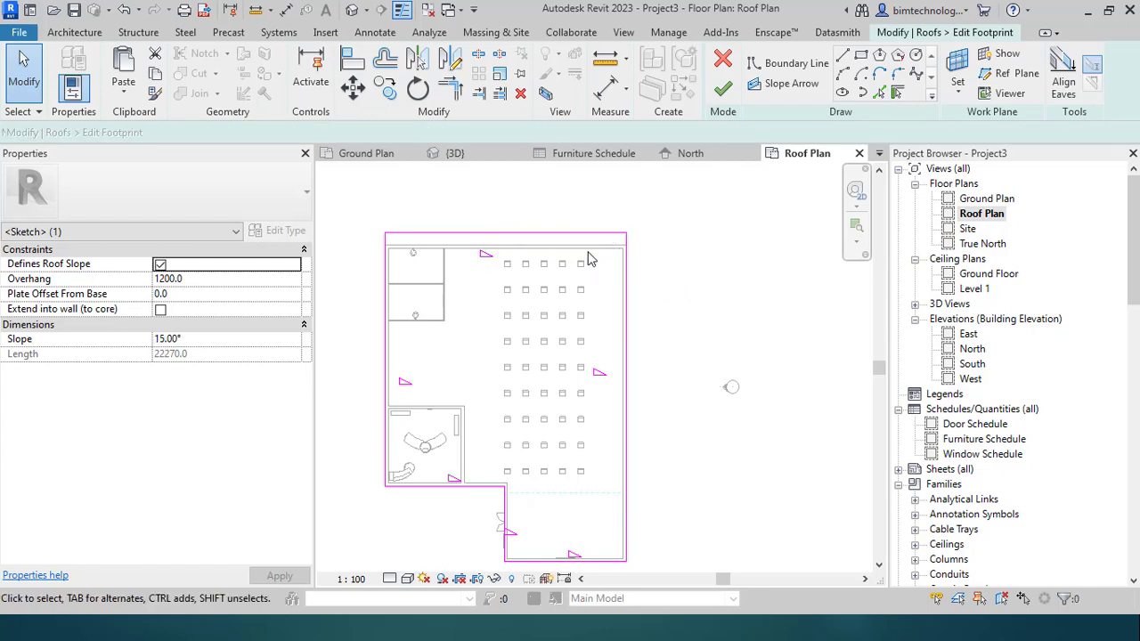
{"action": "left_click", "coordinate": [677, 289]}
Make the north boundary line non-slope-defining to form a gable end, and finish the roof footprint edit.
{"action": "left_click", "coordinate": [463, 233]}
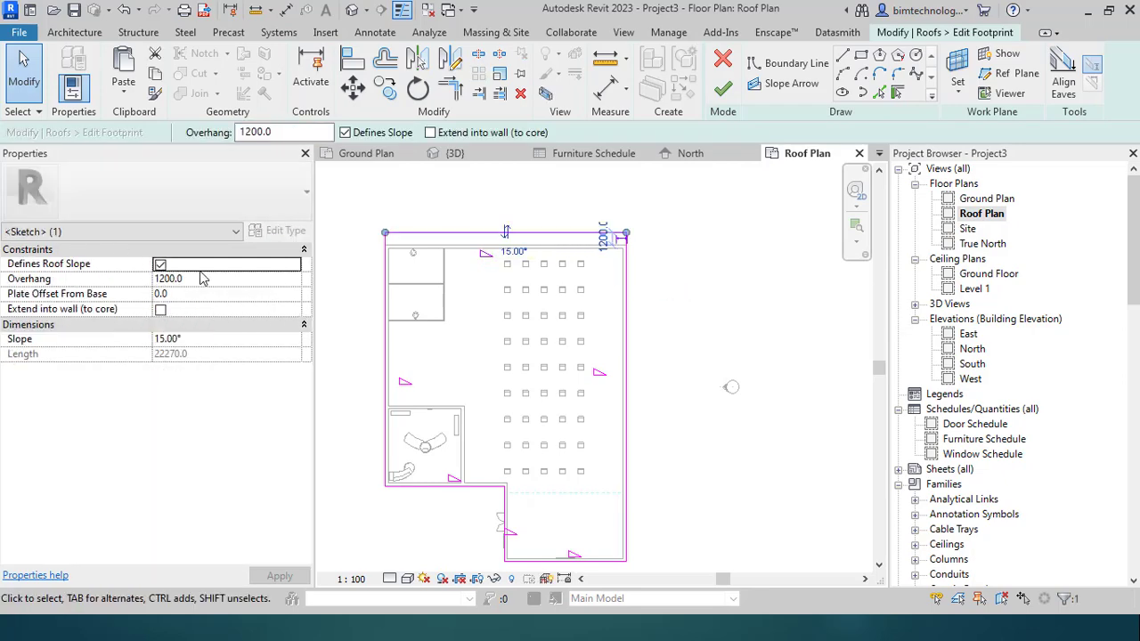
{"action": "left_click", "coordinate": [159, 265]}
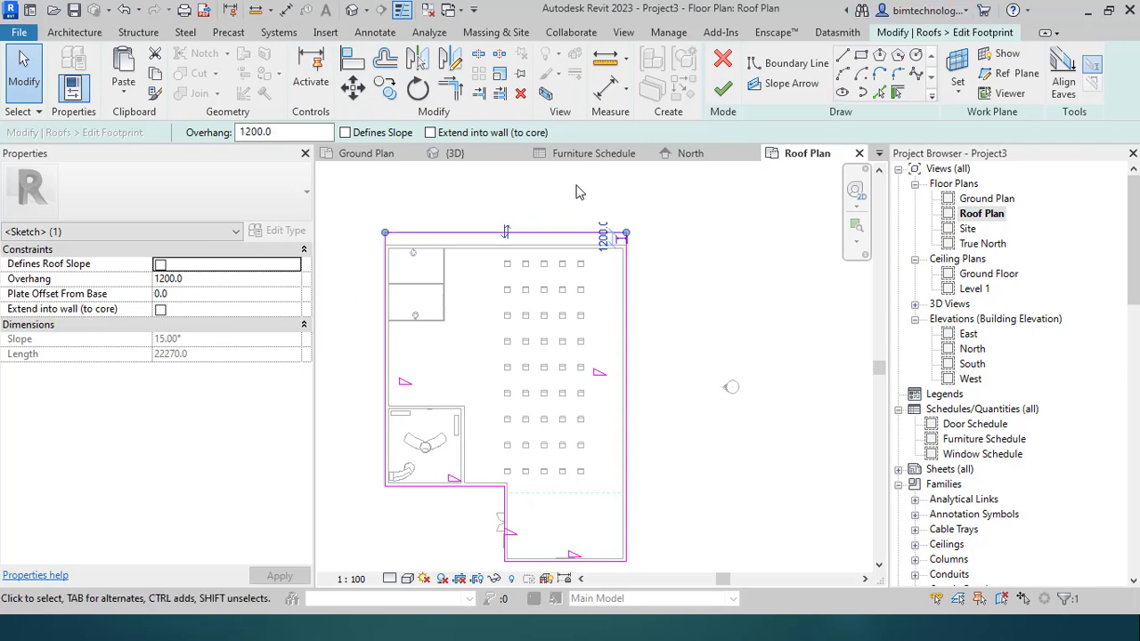
{"action": "left_click", "coordinate": [722, 89]}
{"action": "left_click", "coordinate": [722, 258]}
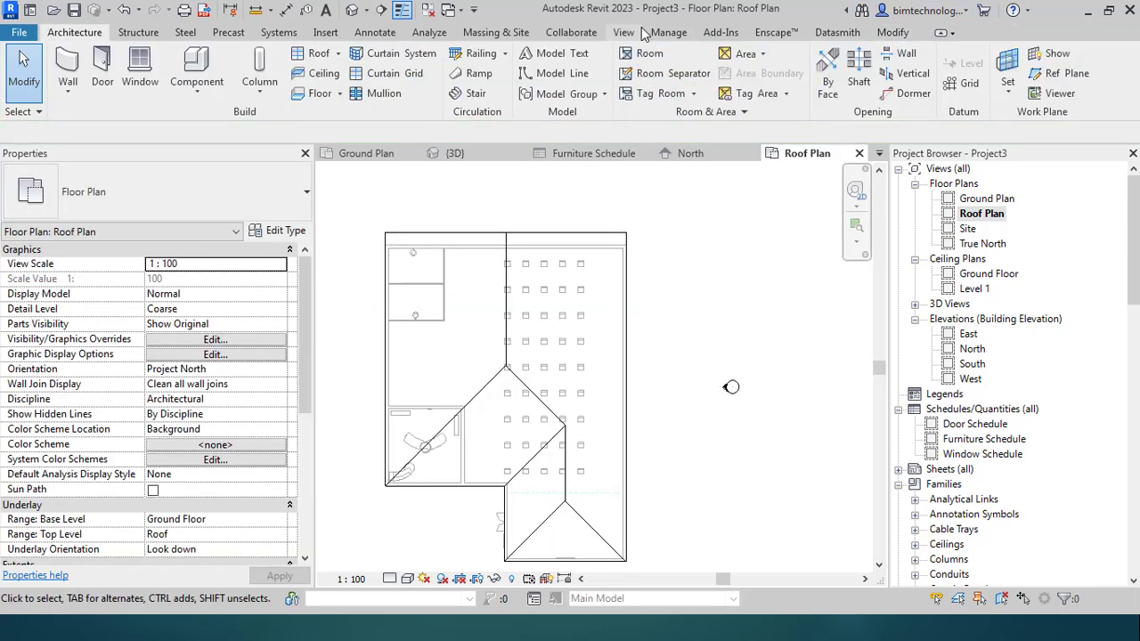
In the 3D view, attach the top of the double brick wall under the open gable end to the roof.
{"action": "left_click", "coordinate": [624, 32]}
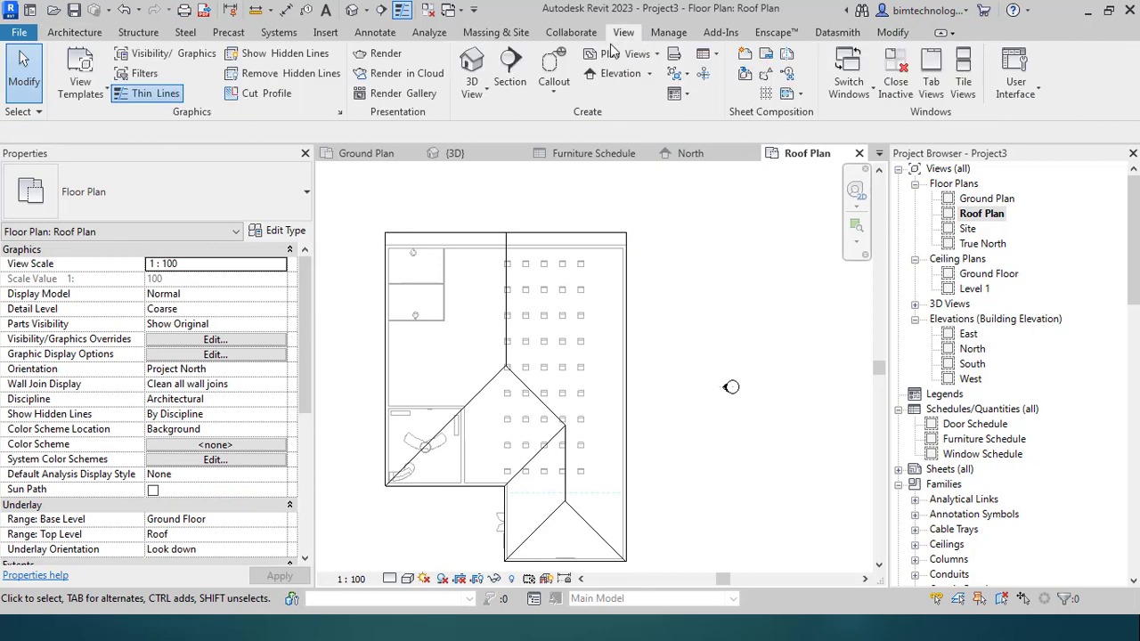
{"action": "left_click", "coordinate": [472, 62]}
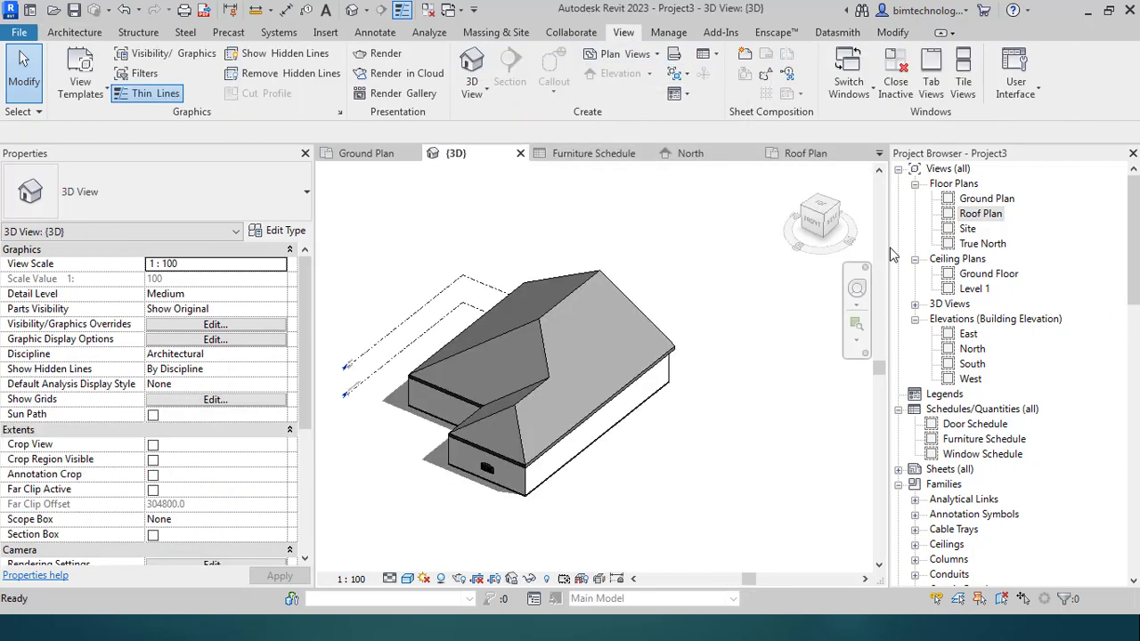
{"action": "left_click", "coordinate": [828, 218]}
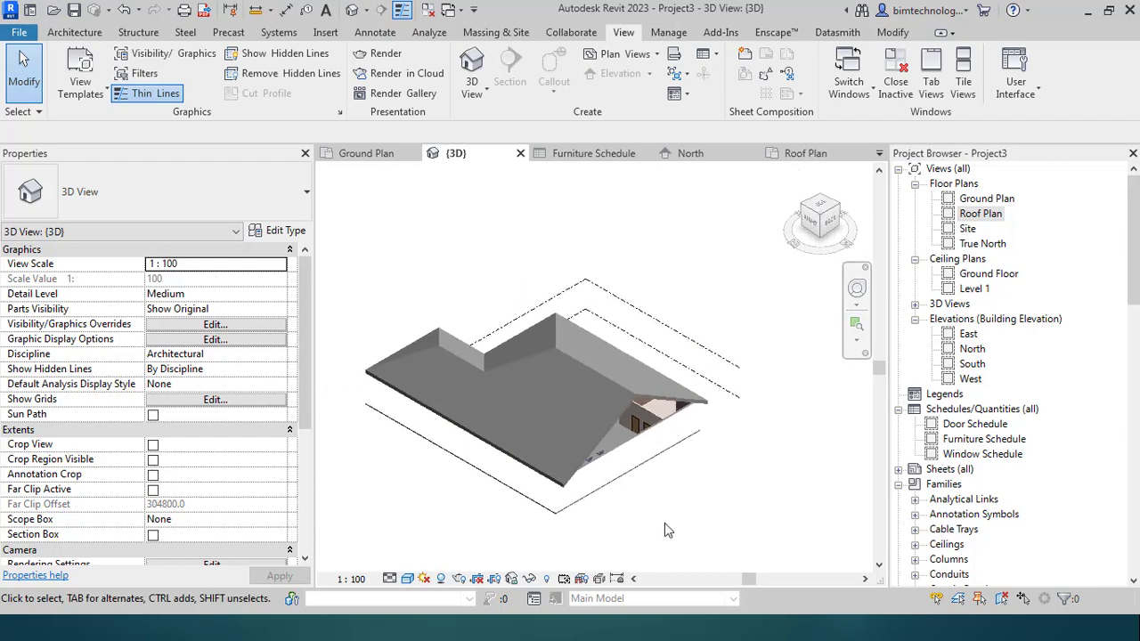
{"action": "scroll", "coordinate": [664, 523], "scroll_direction": "up", "scroll_amount": 3}
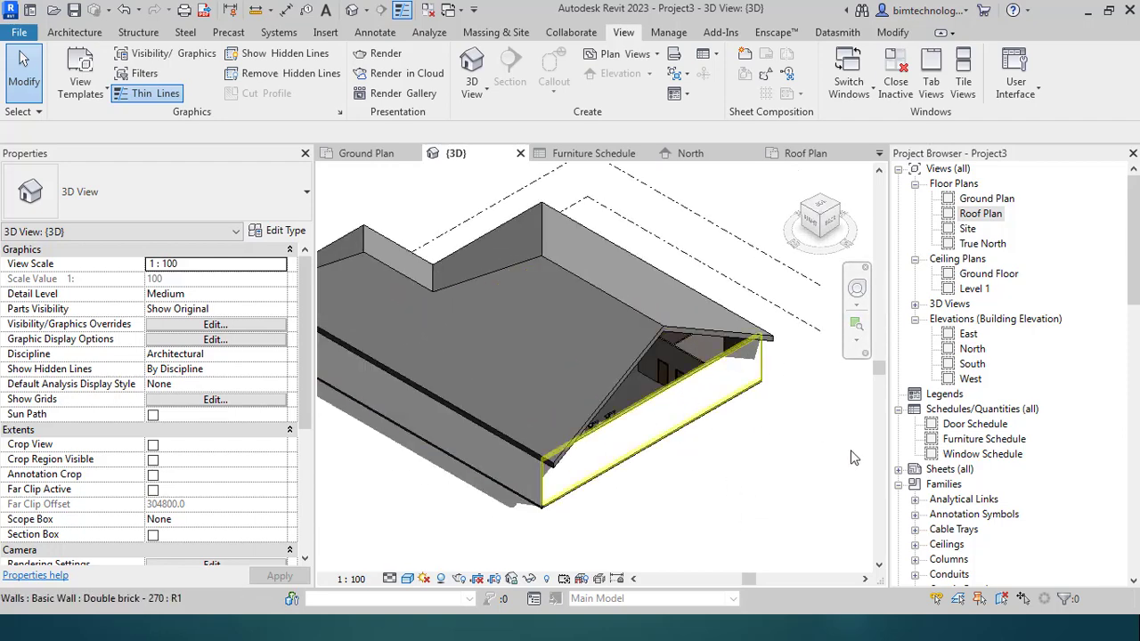
{"action": "left_click", "coordinate": [651, 419]}
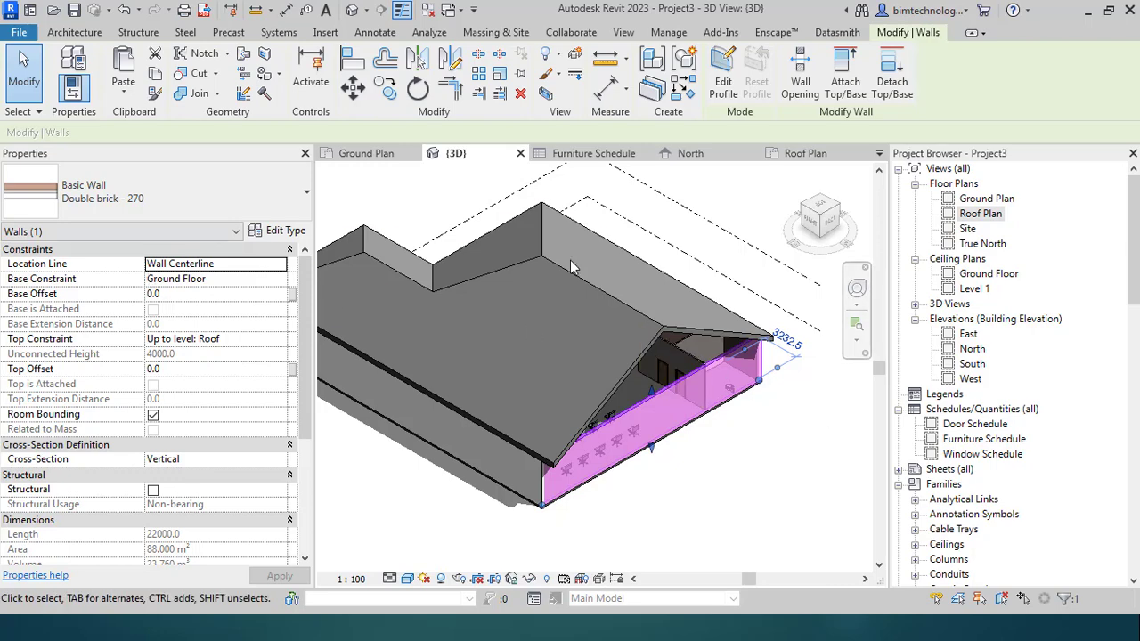
{"action": "key", "text": "Escape"}
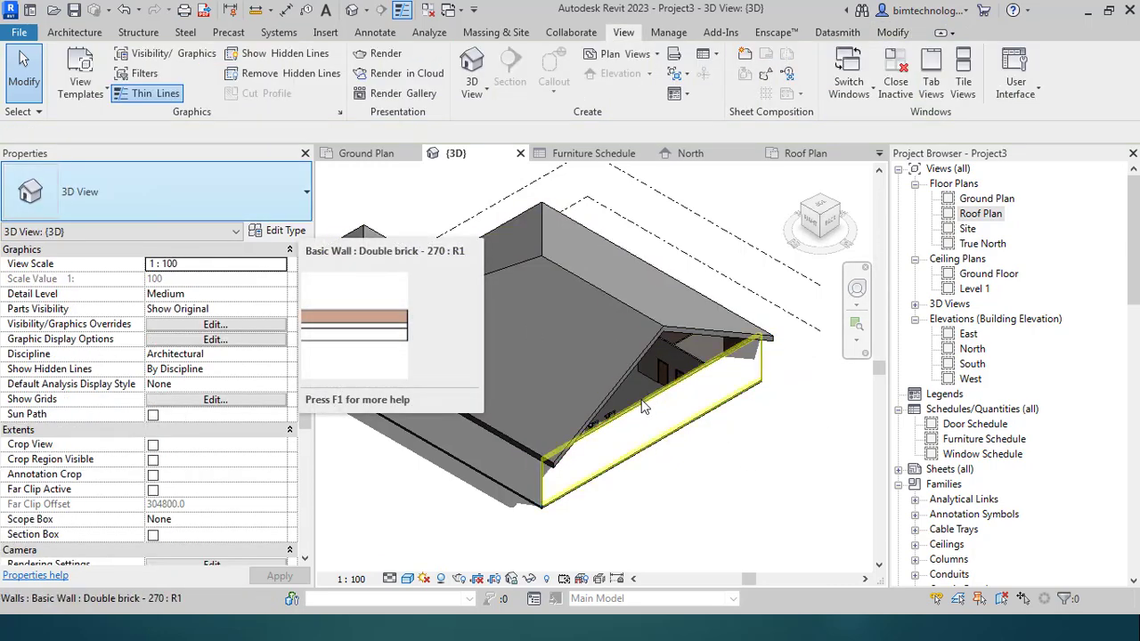
{"action": "left_click", "coordinate": [758, 250]}
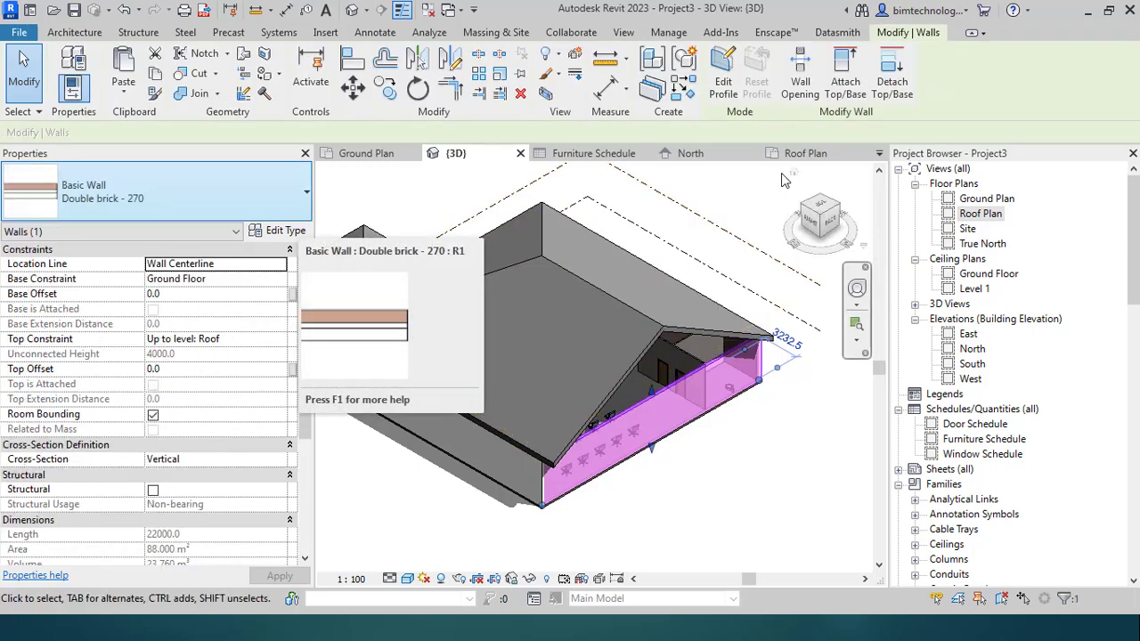
{"action": "left_click", "coordinate": [845, 76]}
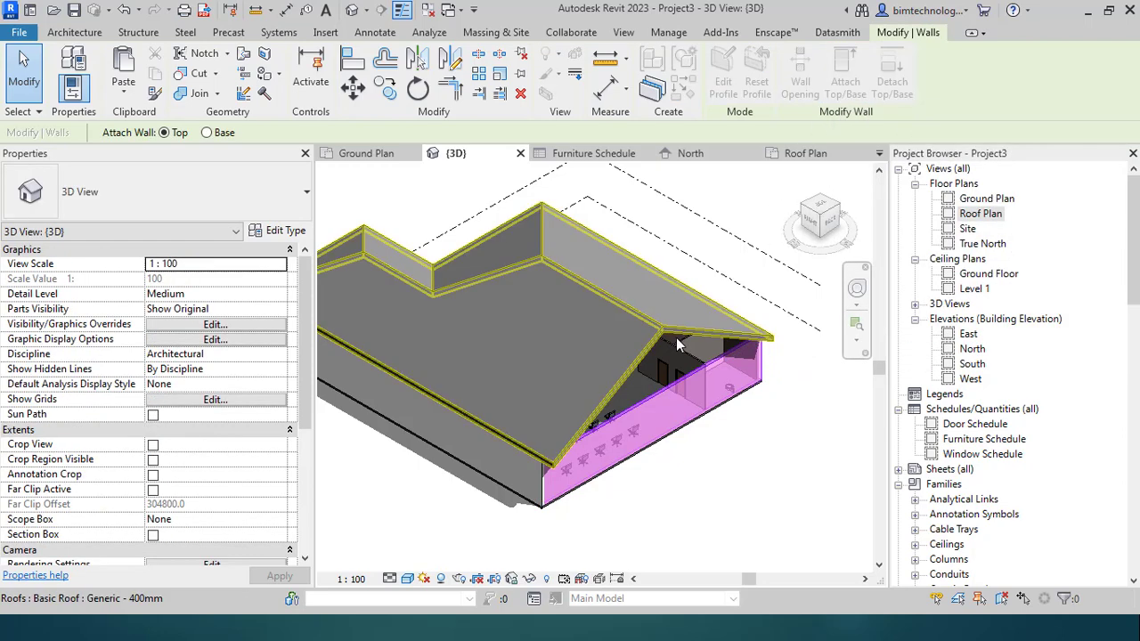
{"action": "left_click", "coordinate": [795, 471]}
{"action": "key", "text": "Escape"}
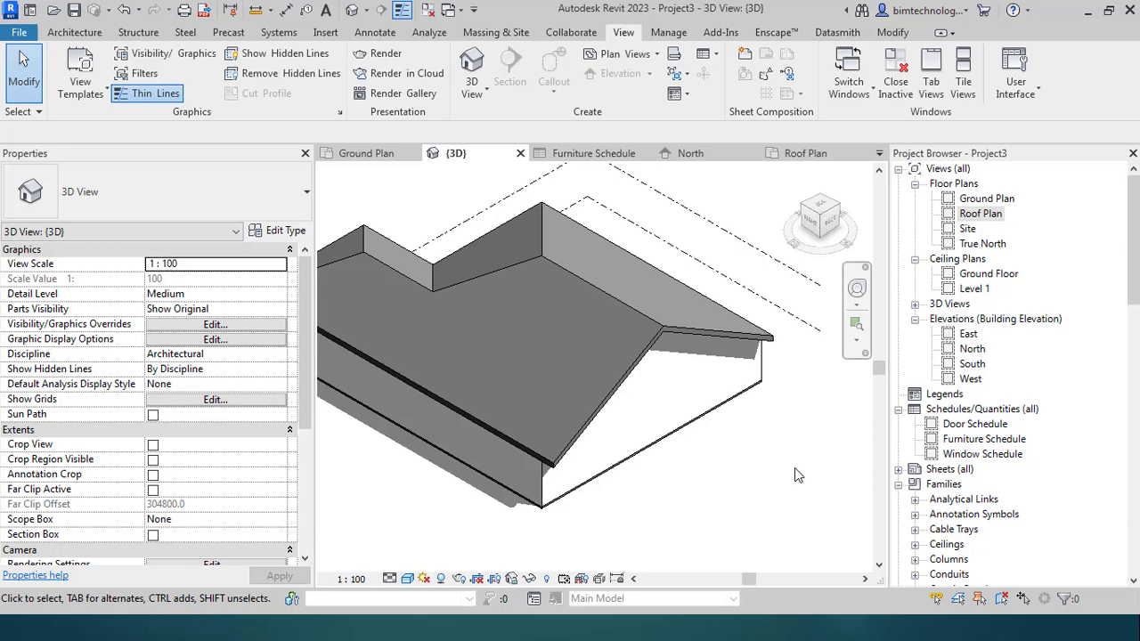
Reopen the roof's footprint sketch to check its slope and construction properties, and close it without changes.
{"action": "scroll", "coordinate": [739, 490], "scroll_direction": "down", "scroll_amount": 2}
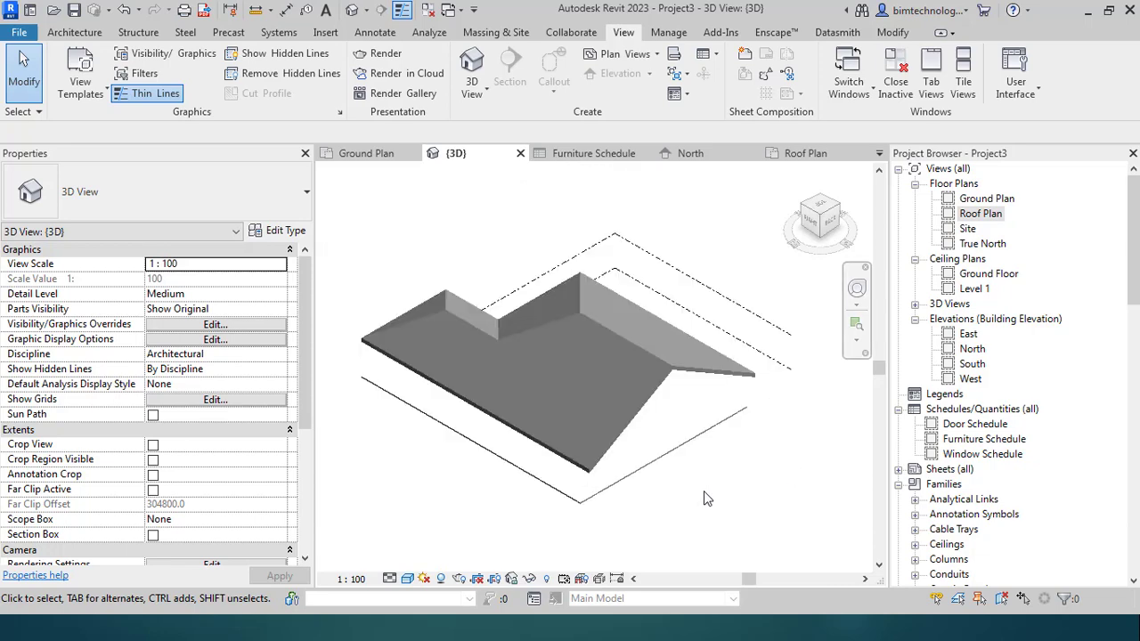
{"action": "left_click", "coordinate": [637, 453]}
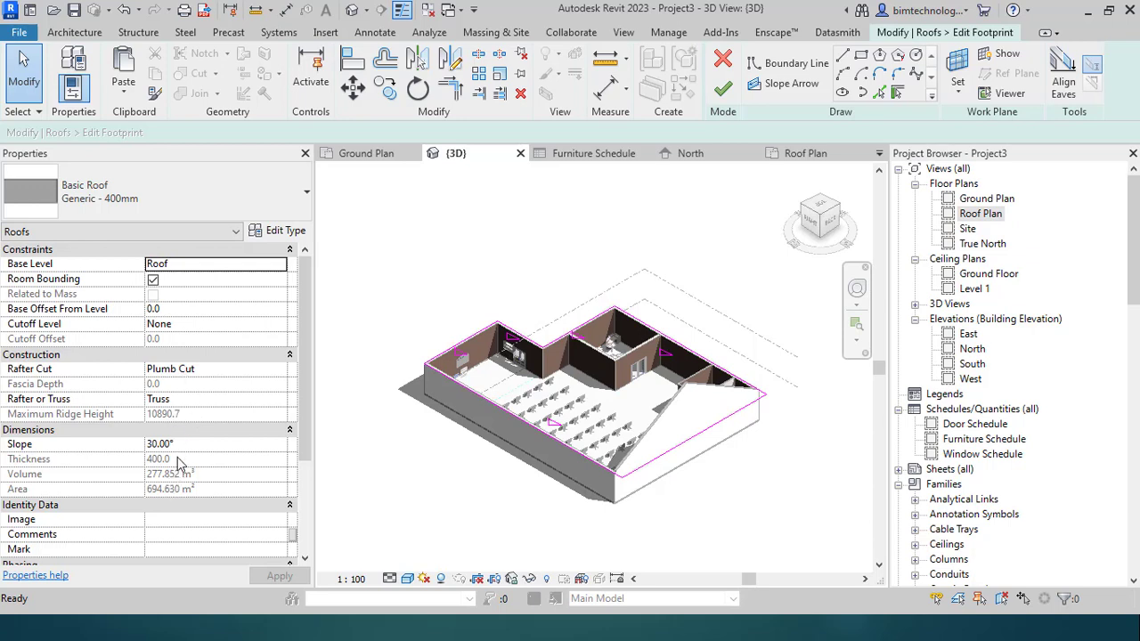
{"action": "left_click", "coordinate": [730, 86]}
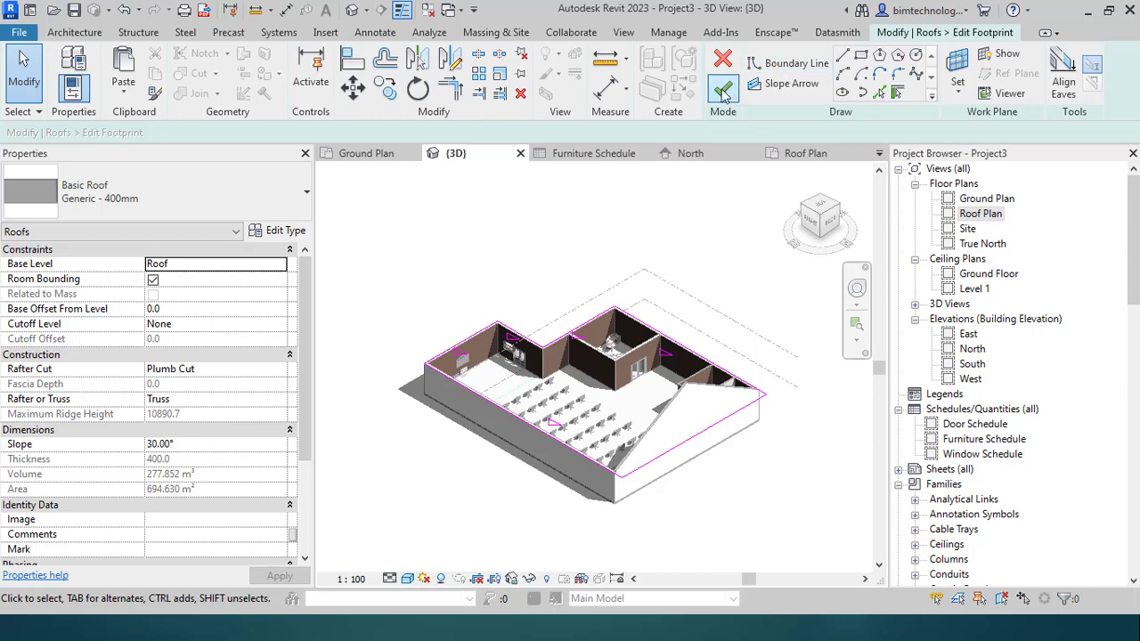
{"action": "left_click", "coordinate": [758, 270]}
Cut a by-face rectangular opening about 11370 by 3830 mm in the large roof slope, starting near the inner valley corner.
{"action": "scroll", "coordinate": [623, 374], "scroll_direction": "up", "scroll_amount": 2}
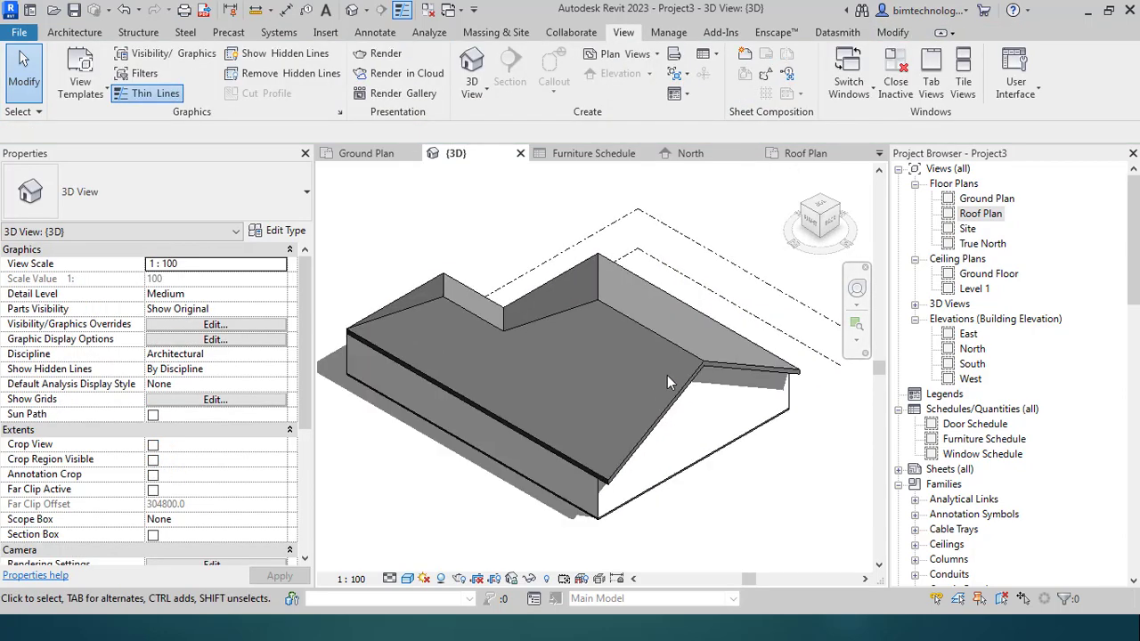
{"action": "left_click", "coordinate": [71, 33]}
{"action": "left_click", "coordinate": [827, 75]}
{"action": "left_click", "coordinate": [648, 331]}
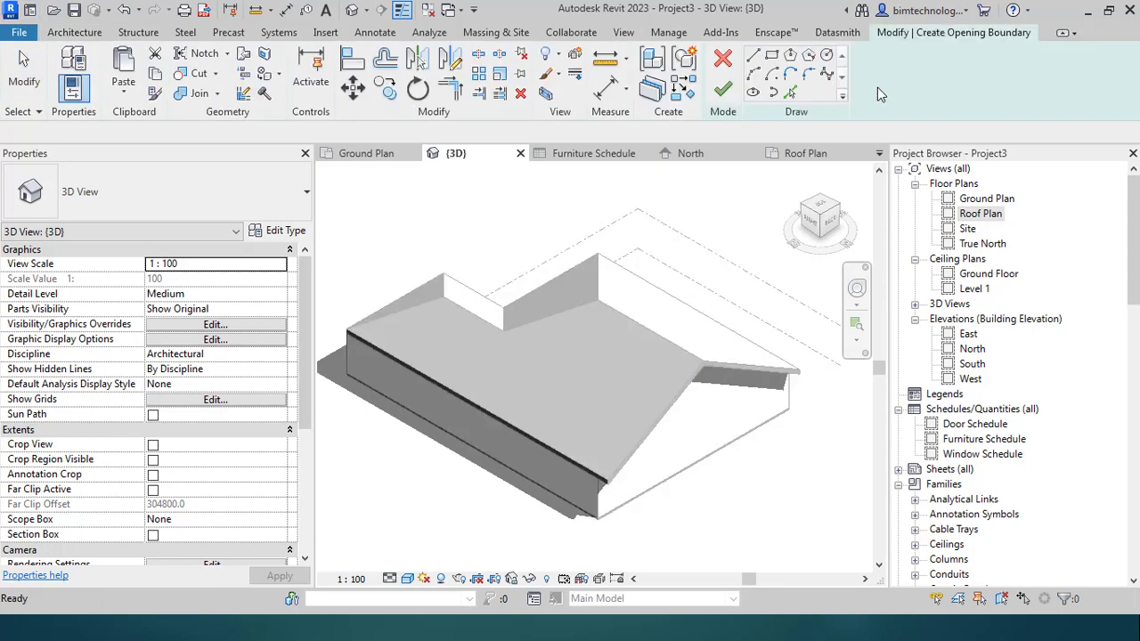
{"action": "left_click", "coordinate": [772, 56]}
{"action": "left_click", "coordinate": [468, 349]}
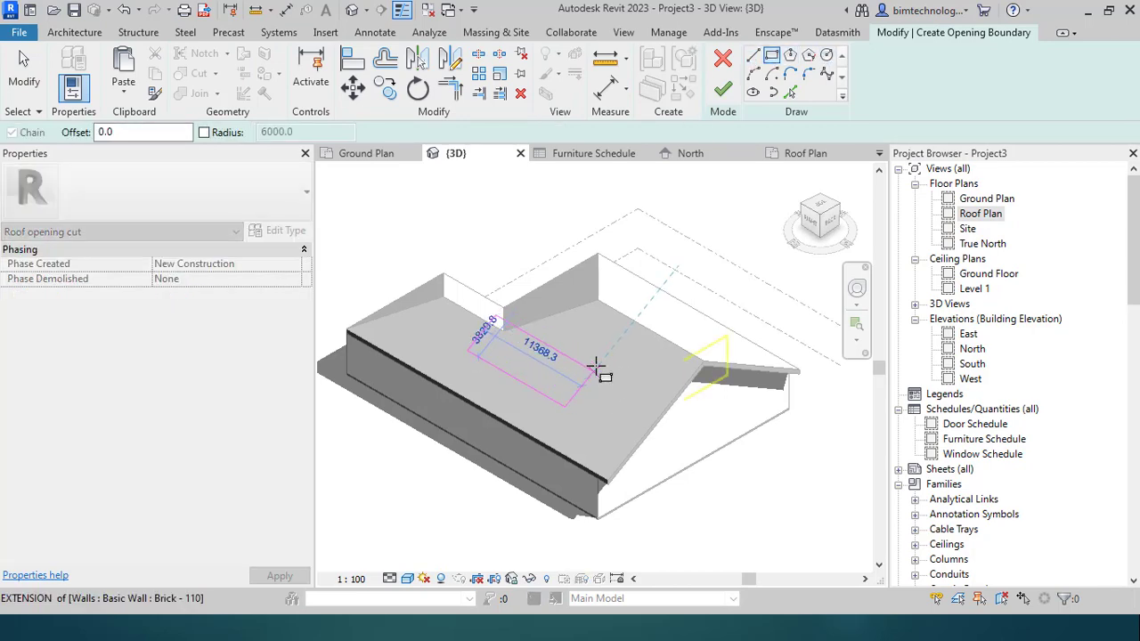
{"action": "left_click", "coordinate": [593, 369]}
{"action": "left_click", "coordinate": [723, 83]}
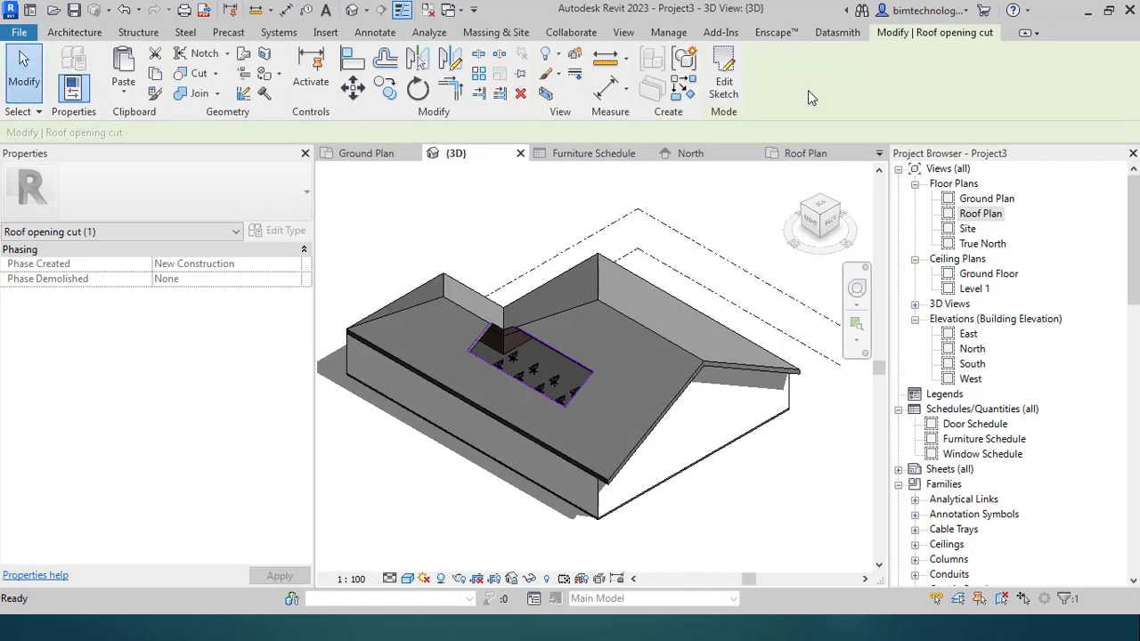
Edit the roof opening's sketch and move its edge nearest the smaller wing inward, leaving the opening about 6955 mm long.
{"action": "left_click", "coordinate": [75, 33]}
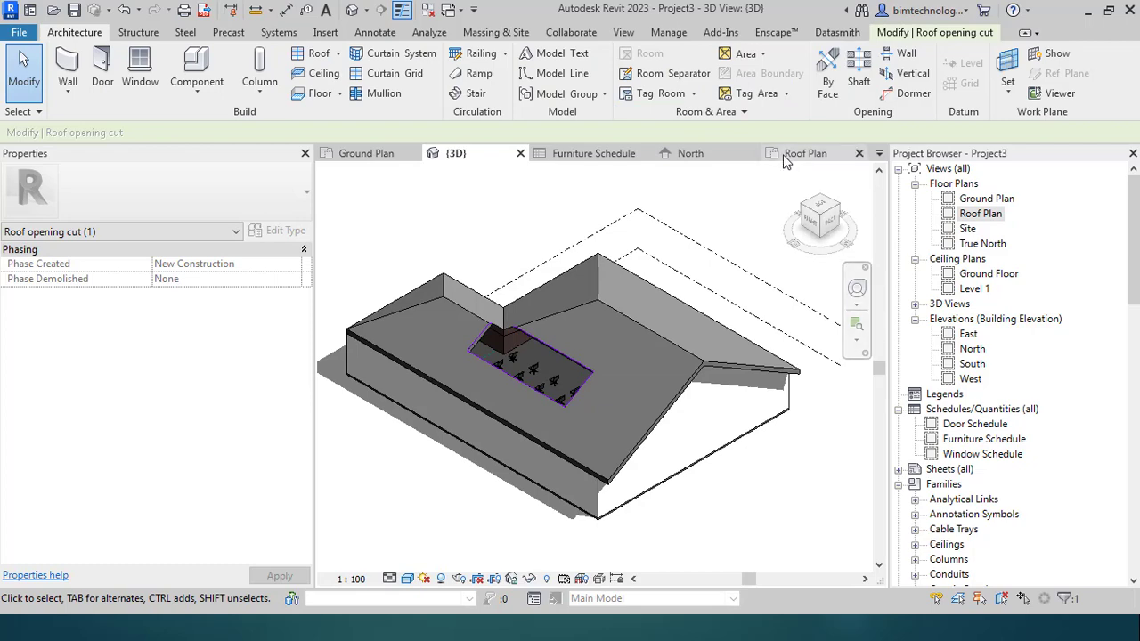
{"action": "left_click", "coordinate": [893, 33]}
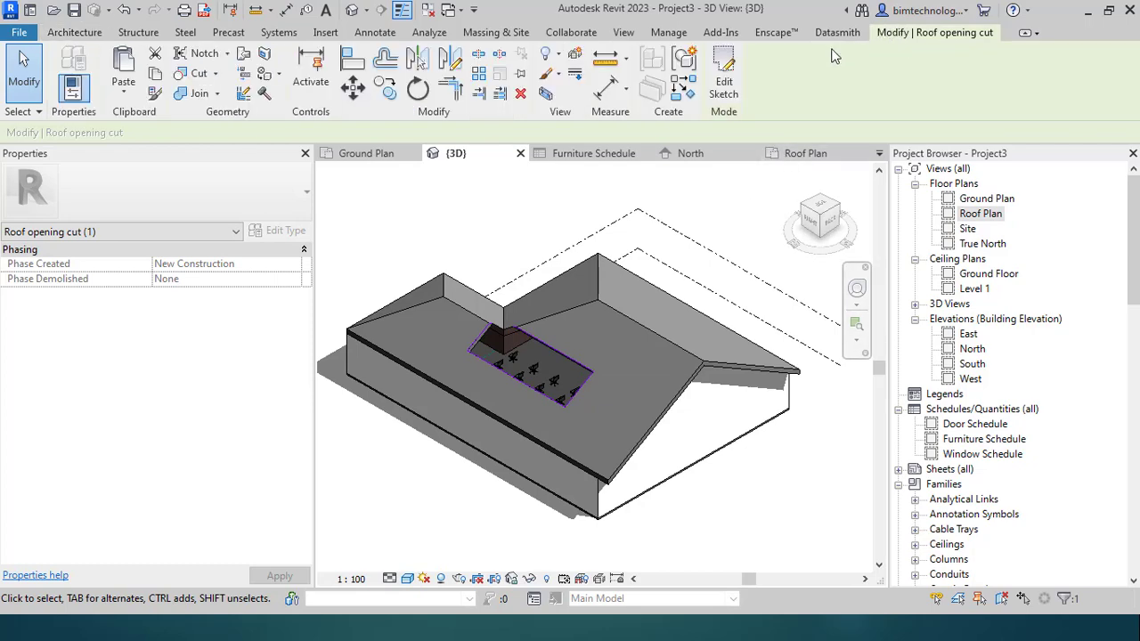
{"action": "left_click", "coordinate": [723, 79]}
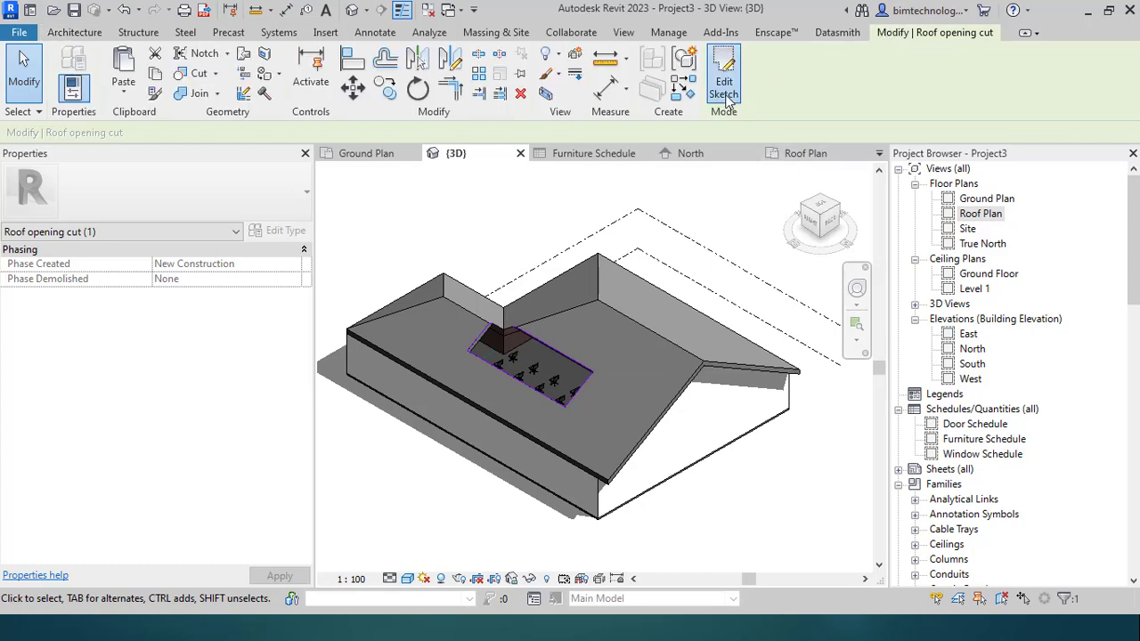
{"action": "left_click", "coordinate": [477, 345]}
{"action": "left_click_drag", "start_coordinate": [485, 336], "coordinate": [519, 355]}
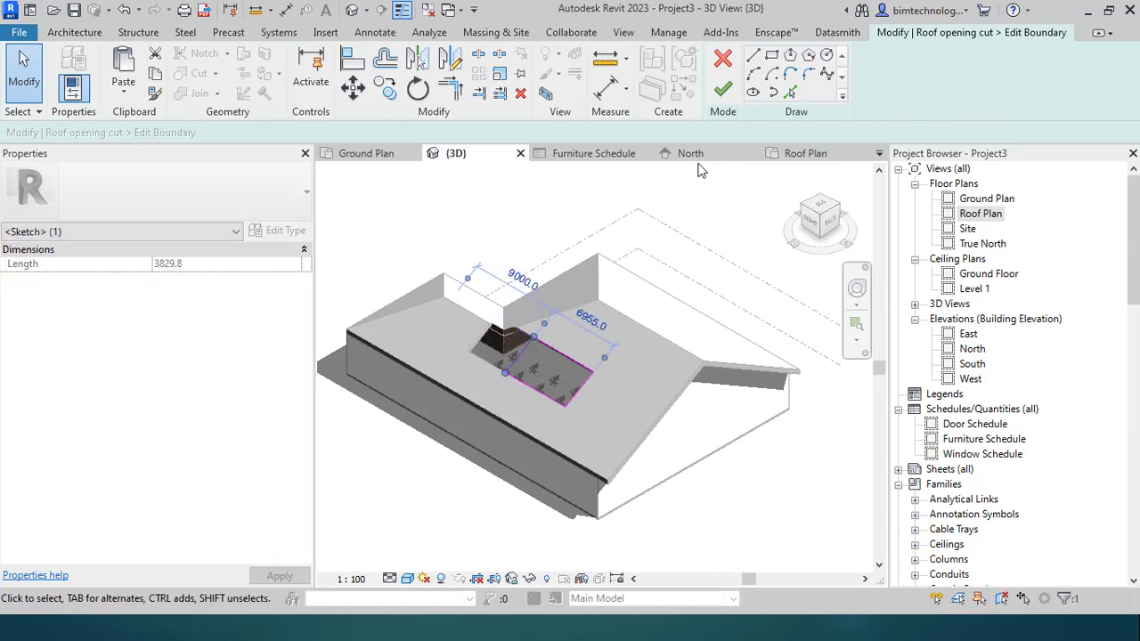
{"action": "left_click", "coordinate": [723, 89]}
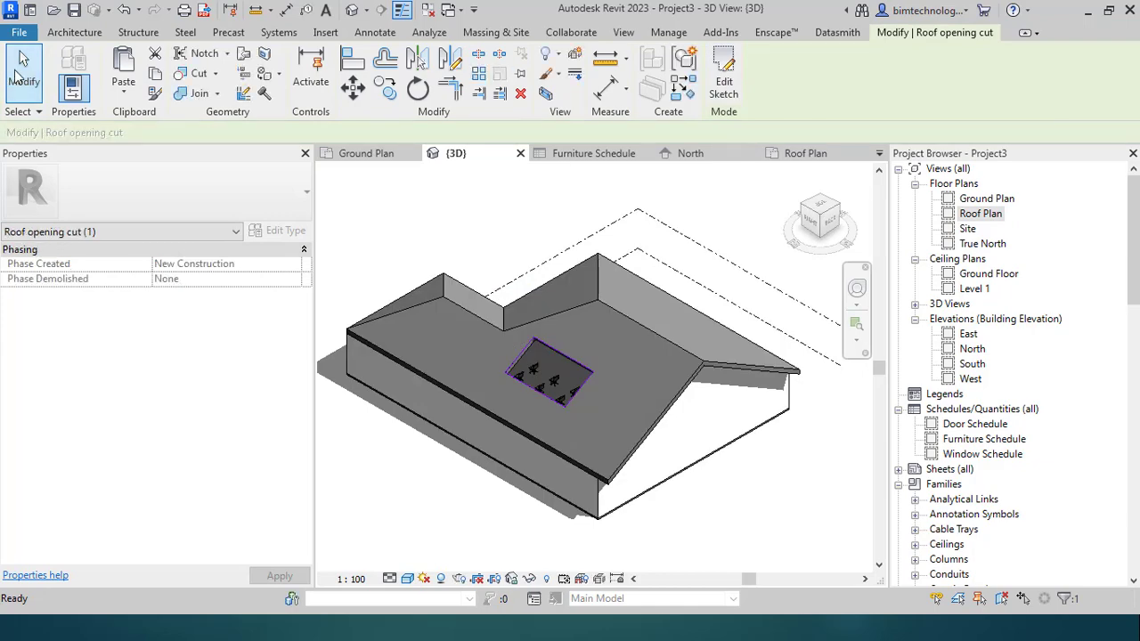
Cut a vertical rectangular opening about 4000 by 3920 mm through the roof at the end of the smaller wing's ridge.
{"action": "left_click", "coordinate": [74, 32]}
{"action": "left_click", "coordinate": [909, 73]}
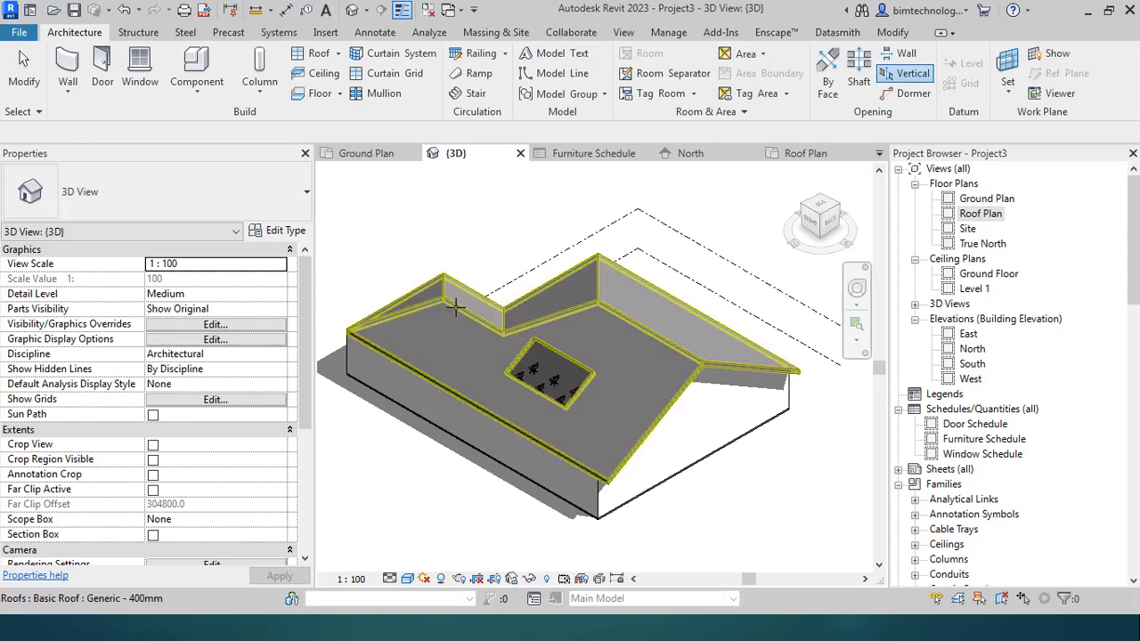
{"action": "left_click", "coordinate": [444, 319]}
{"action": "left_click", "coordinate": [771, 55]}
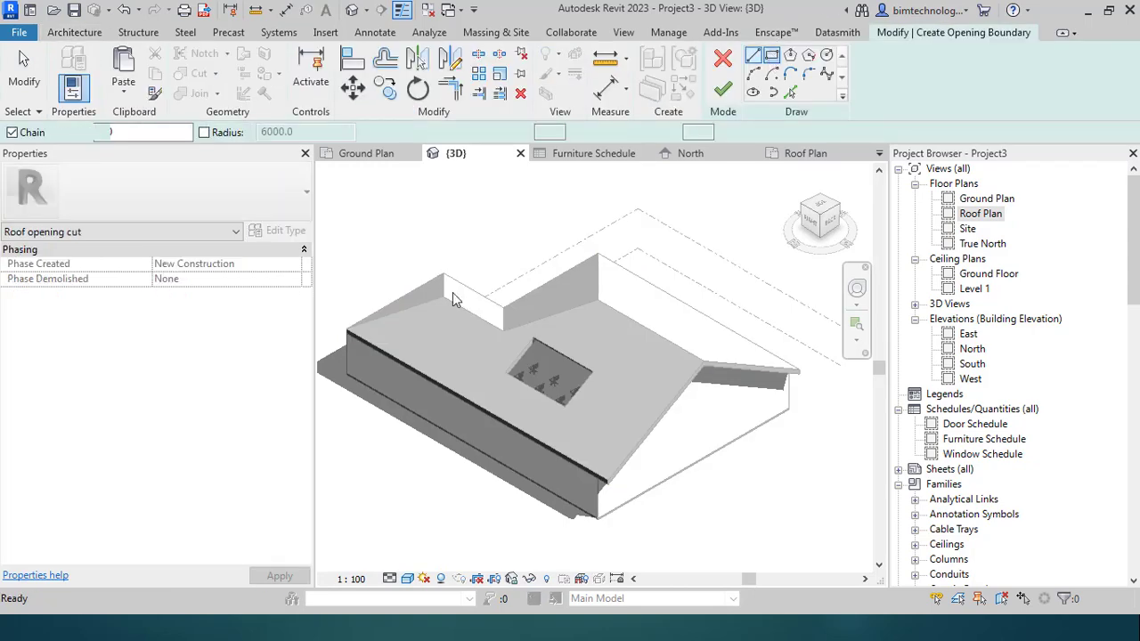
{"action": "left_click", "coordinate": [414, 338]}
{"action": "left_click", "coordinate": [478, 338]}
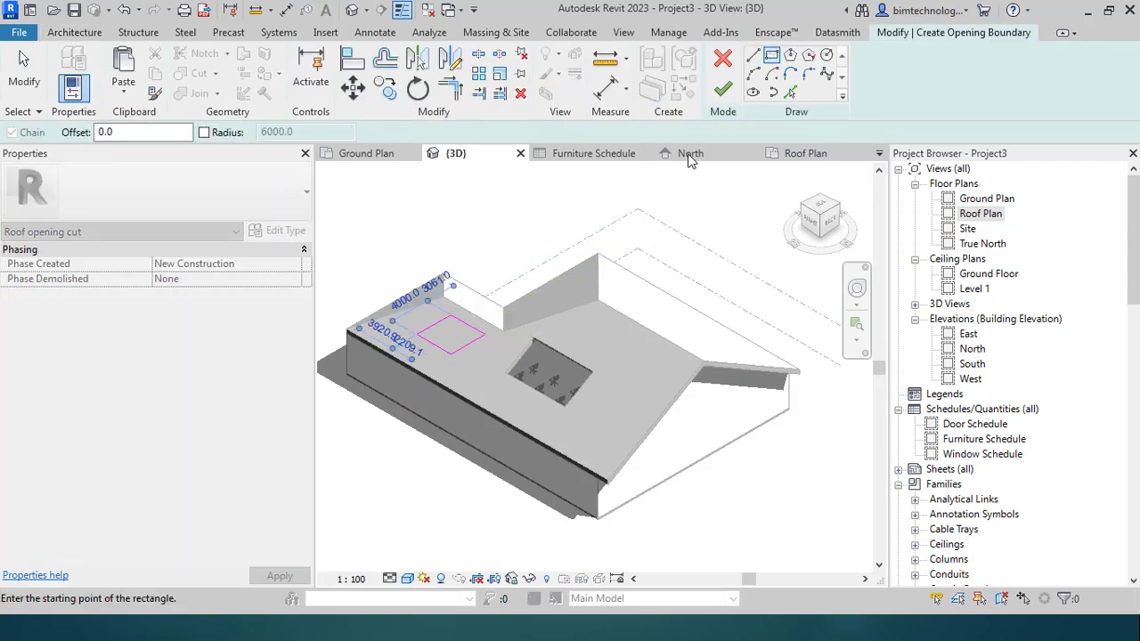
{"action": "left_click", "coordinate": [722, 89]}
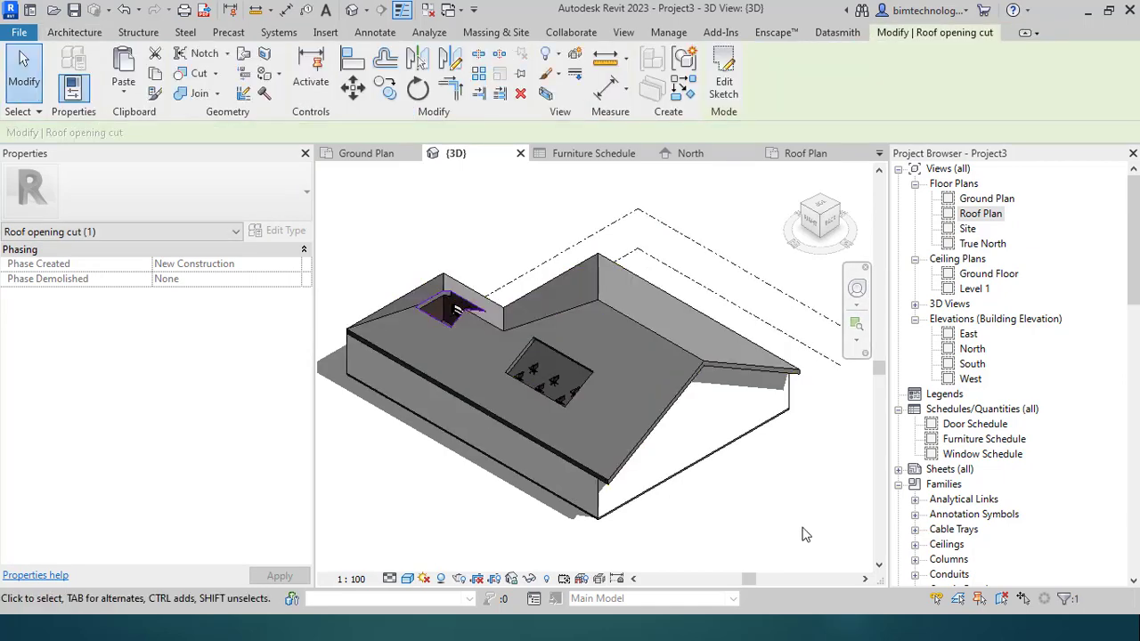
{"action": "left_click", "coordinate": [799, 514]}
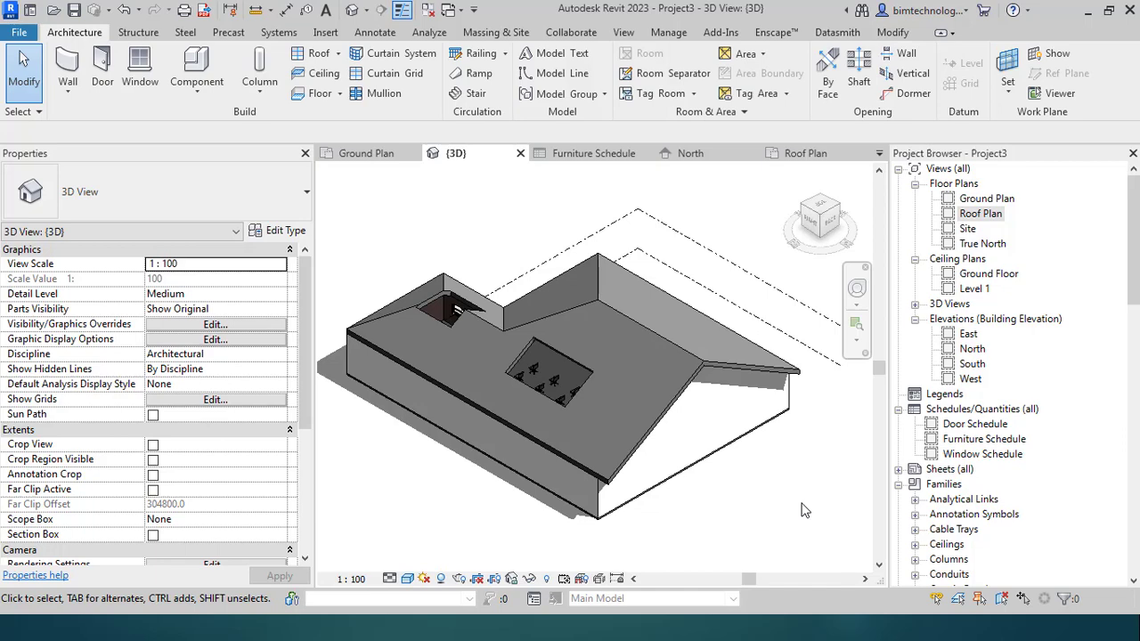
Start the Roof Fascia command and set the Fascia type's profile to M_Fascia-Flat : 19 x 89mm.
{"action": "scroll", "coordinate": [636, 442], "scroll_direction": "up", "scroll_amount": 5}
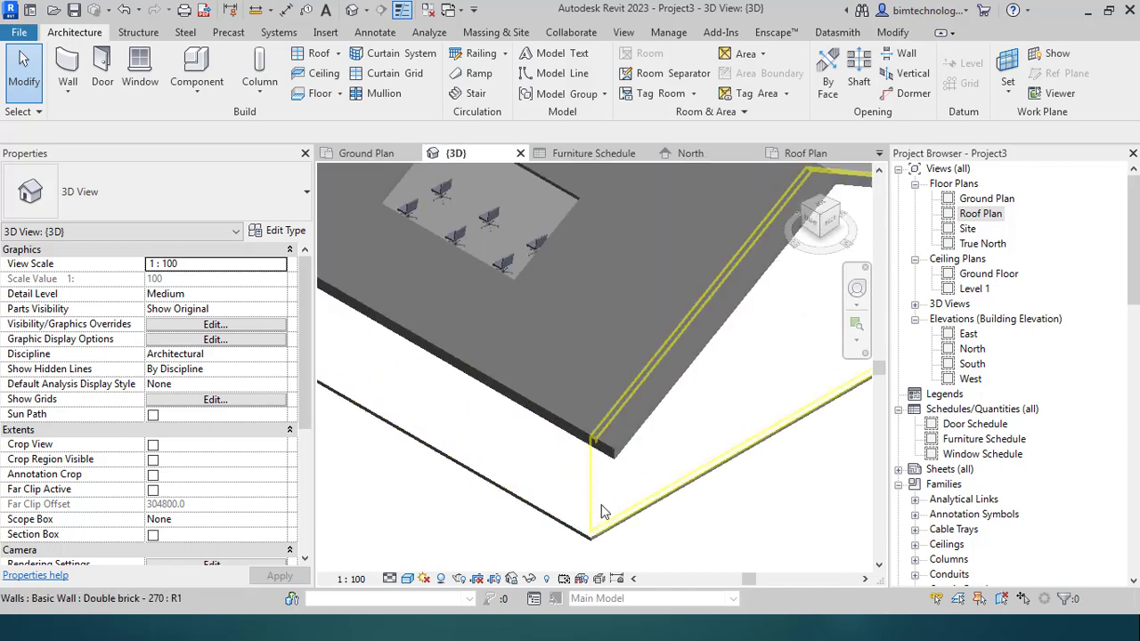
{"action": "left_click", "coordinate": [637, 442]}
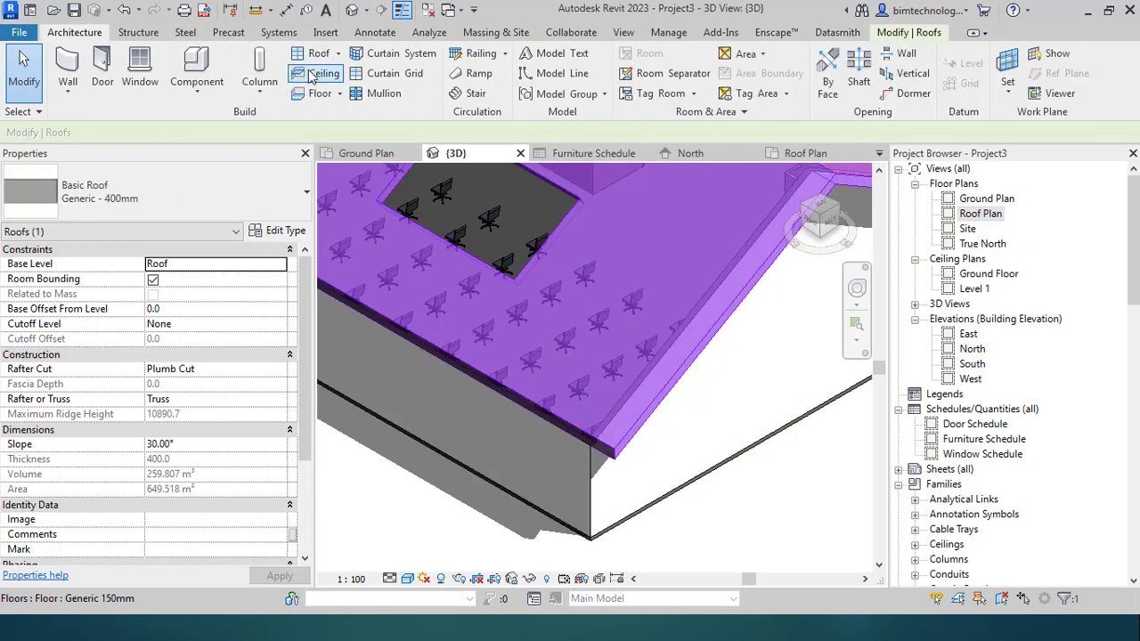
{"action": "left_click", "coordinate": [338, 53]}
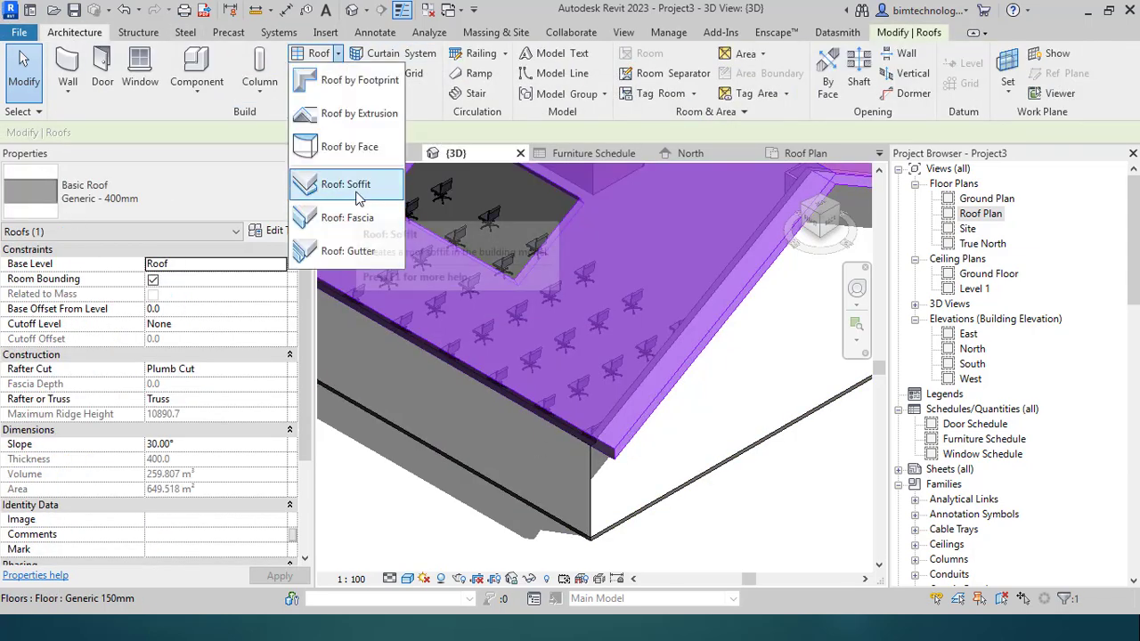
{"action": "left_click", "coordinate": [361, 221]}
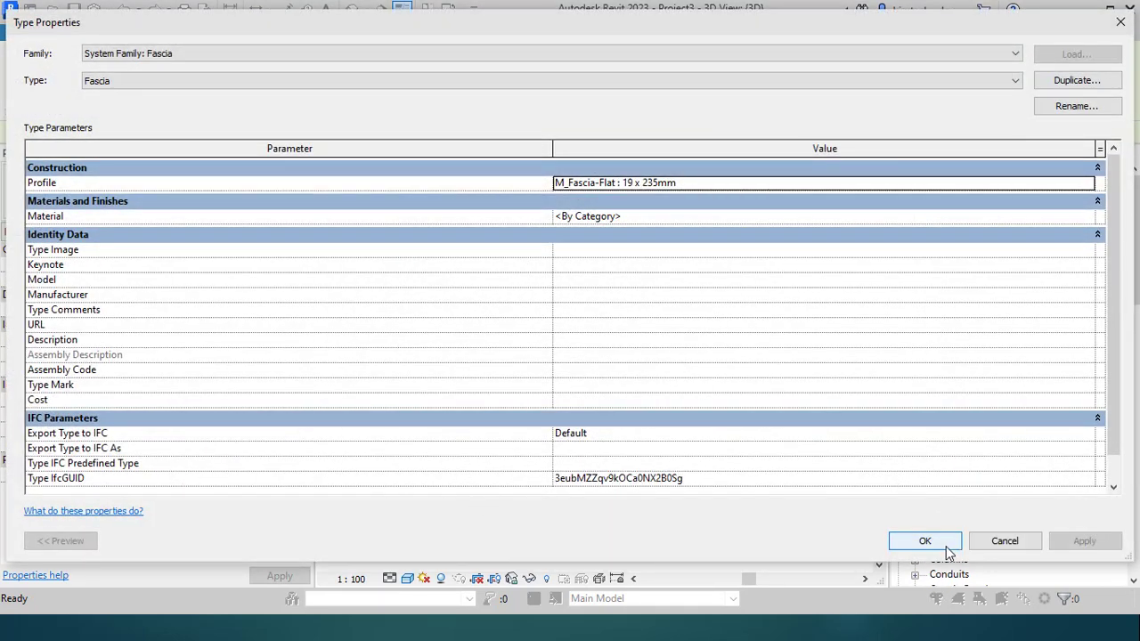
{"action": "left_click", "coordinate": [767, 182]}
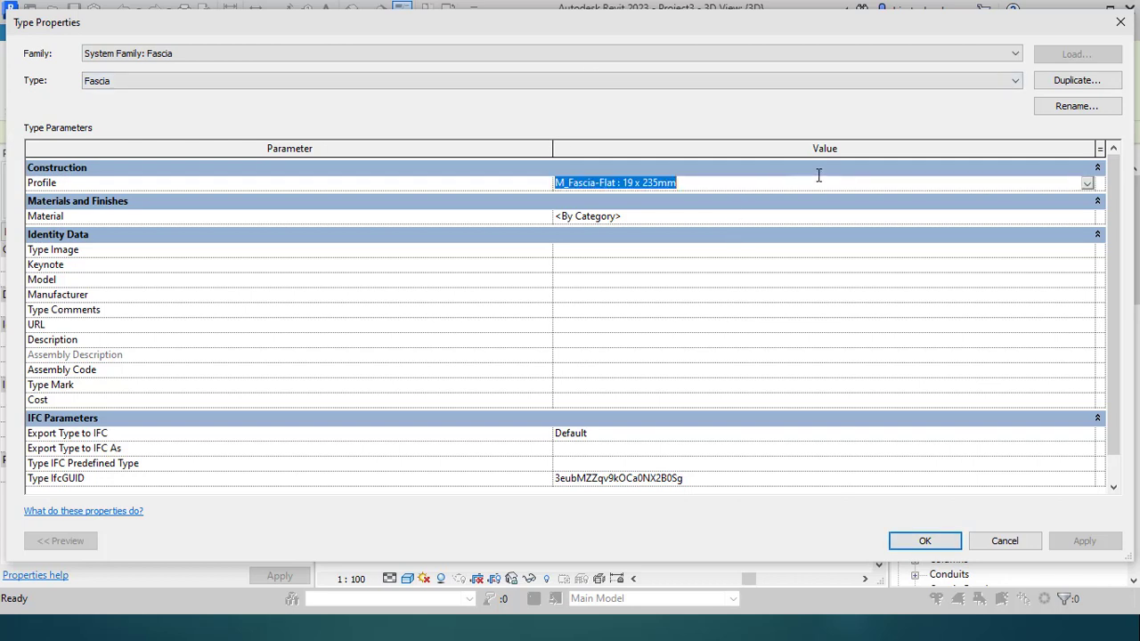
{"action": "left_click", "coordinate": [1088, 184]}
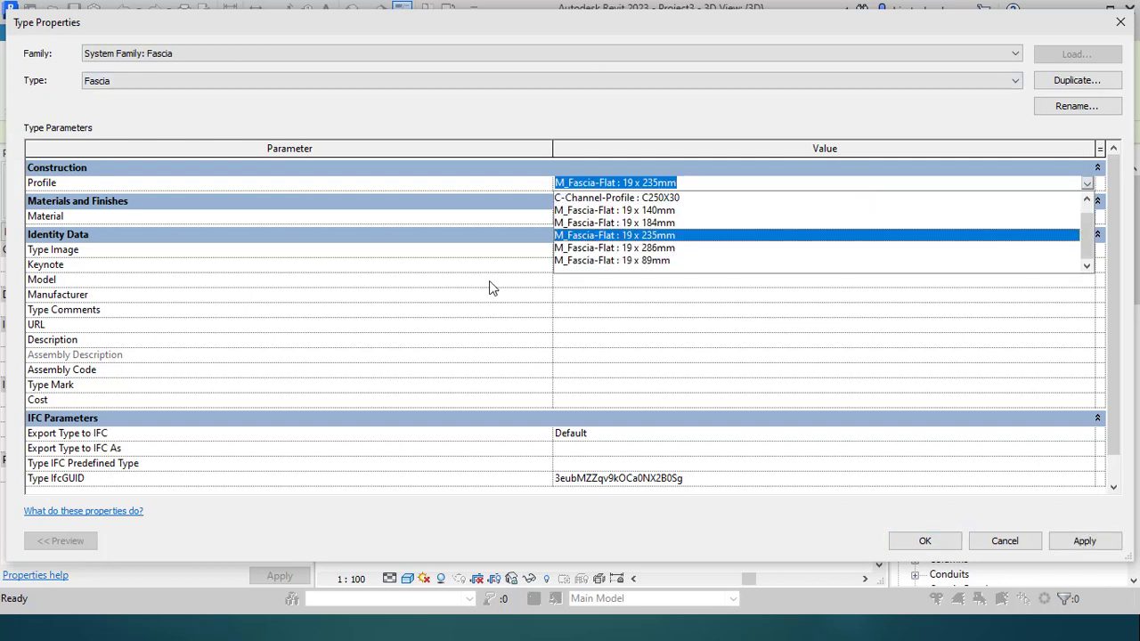
{"action": "left_click", "coordinate": [616, 260]}
{"action": "left_click", "coordinate": [920, 540]}
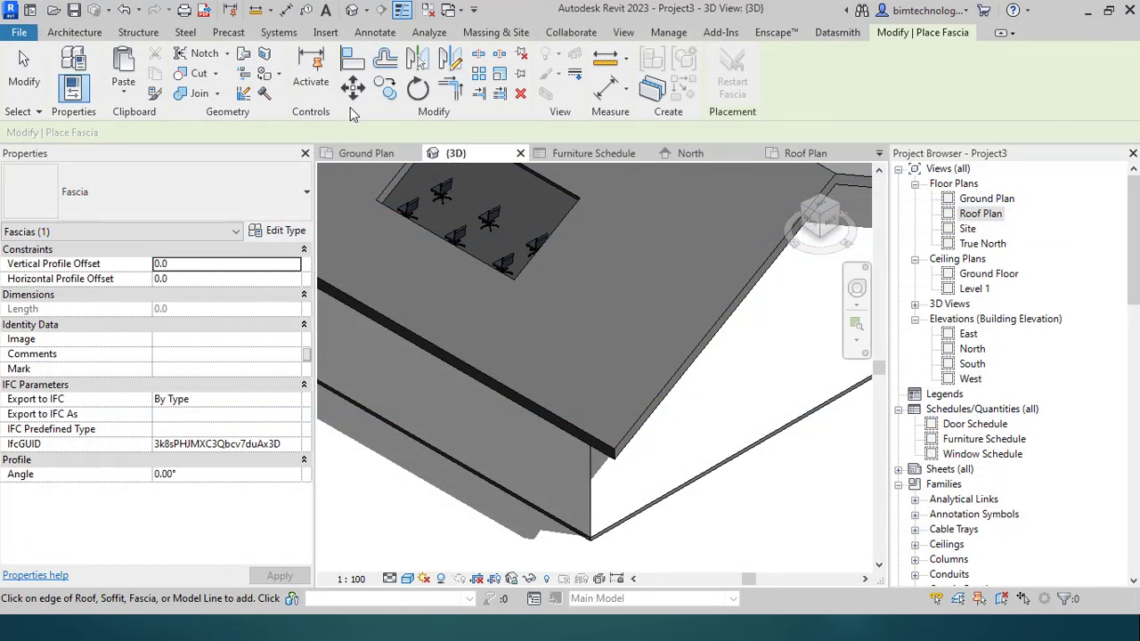
Place fascia along the lower and upper edges of the large roof slope's long eave.
{"action": "left_click", "coordinate": [595, 457]}
{"action": "scroll", "coordinate": [588, 454], "scroll_direction": "up", "scroll_amount": 5}
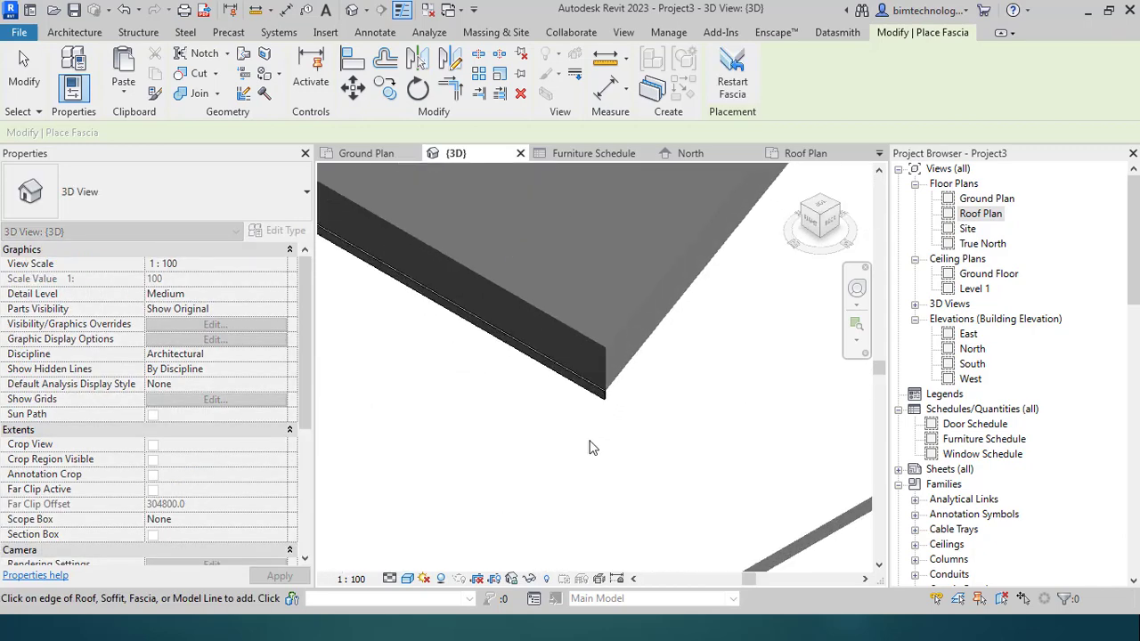
{"action": "scroll", "coordinate": [601, 432], "scroll_direction": "up", "scroll_amount": 1}
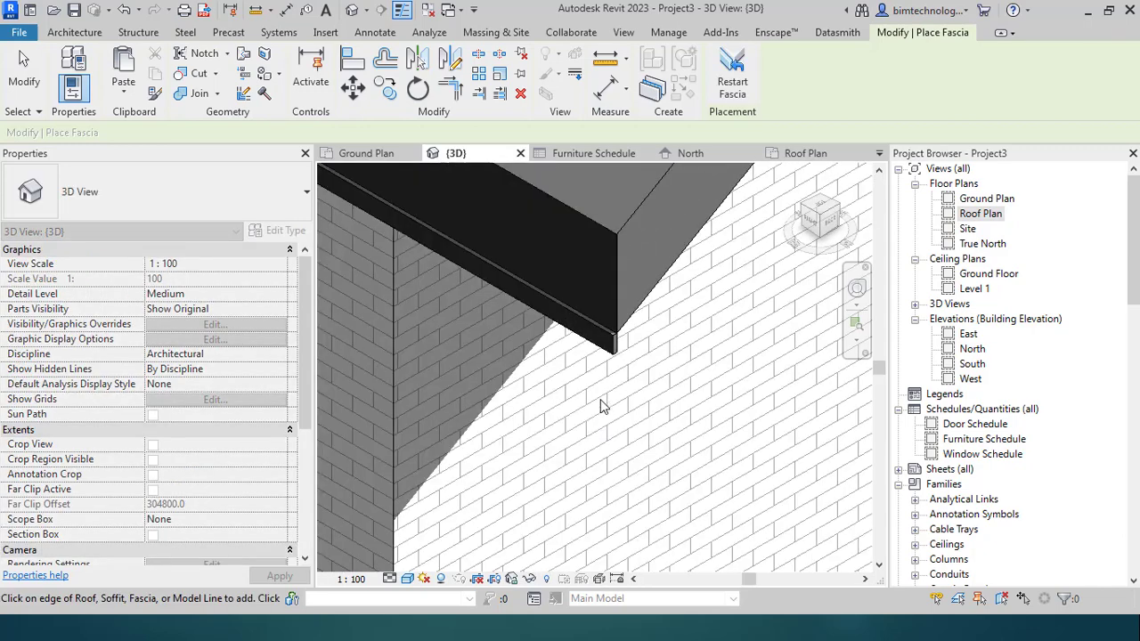
{"action": "left_click", "coordinate": [605, 231]}
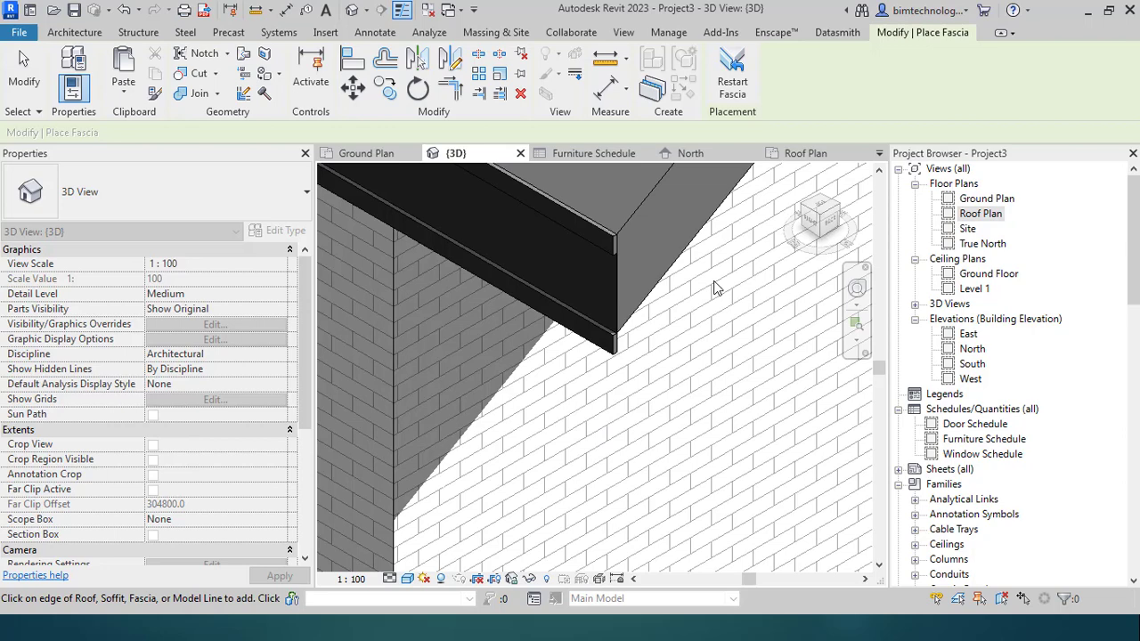
{"action": "left_click", "coordinate": [611, 360]}
{"action": "key", "text": "Escape"}
{"action": "key", "text": "Escape"}
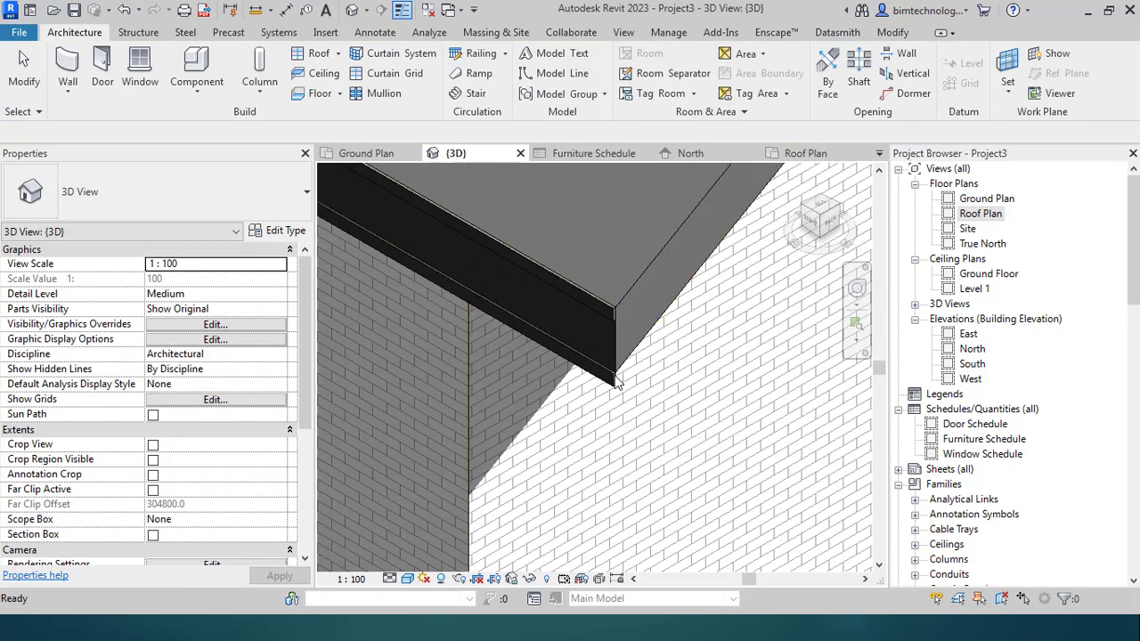
Try a vertical profile offset of 1000 on the eave fascia, and reset the offset to 0.
{"action": "left_click", "coordinate": [615, 383]}
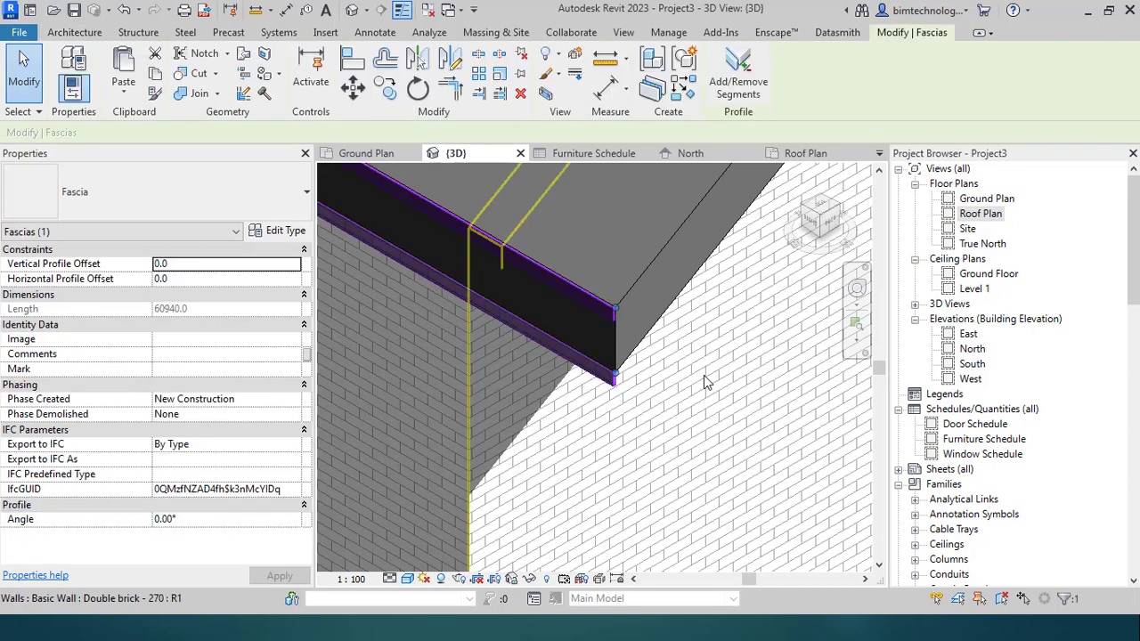
{"action": "left_click", "coordinate": [192, 265]}
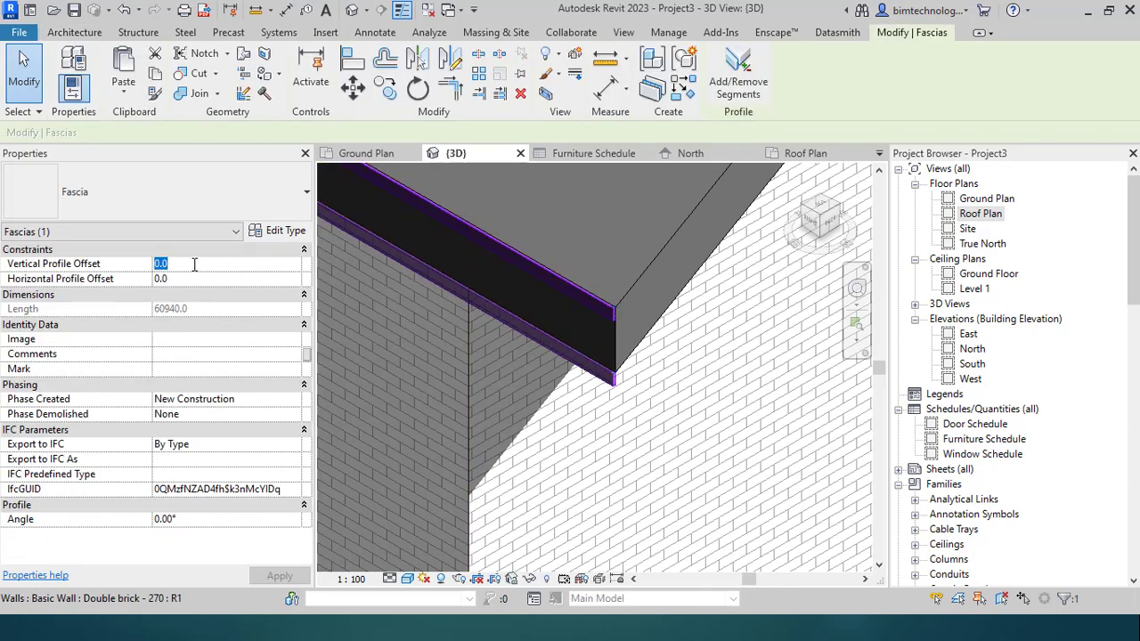
{"action": "type", "text": "1000"}
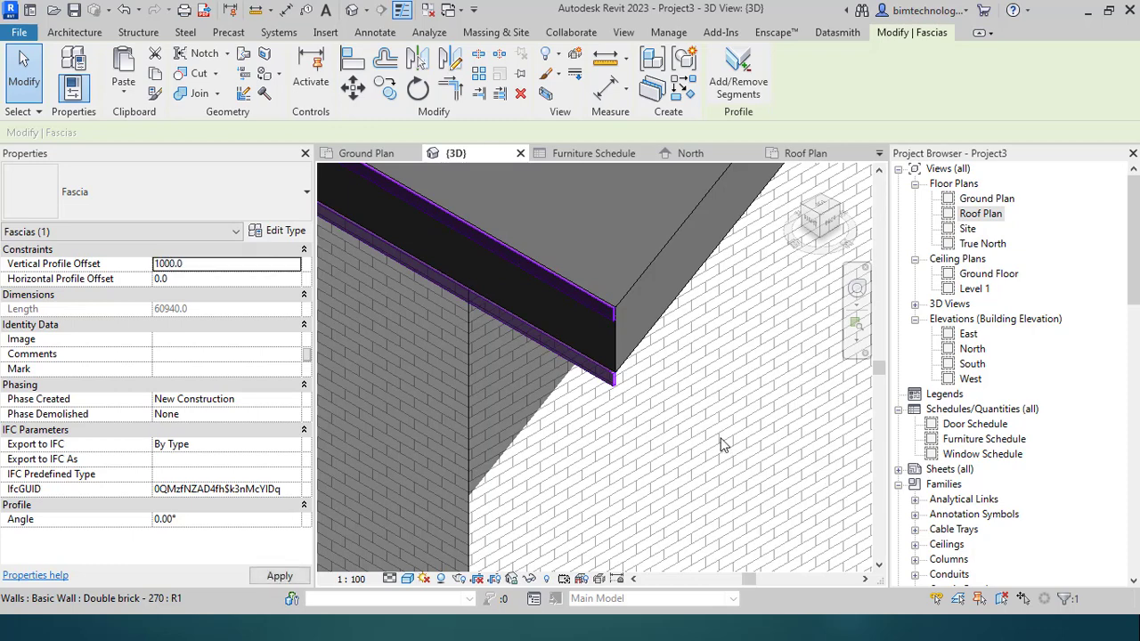
{"action": "left_click", "coordinate": [239, 262]}
{"action": "type", "text": "0.0"}
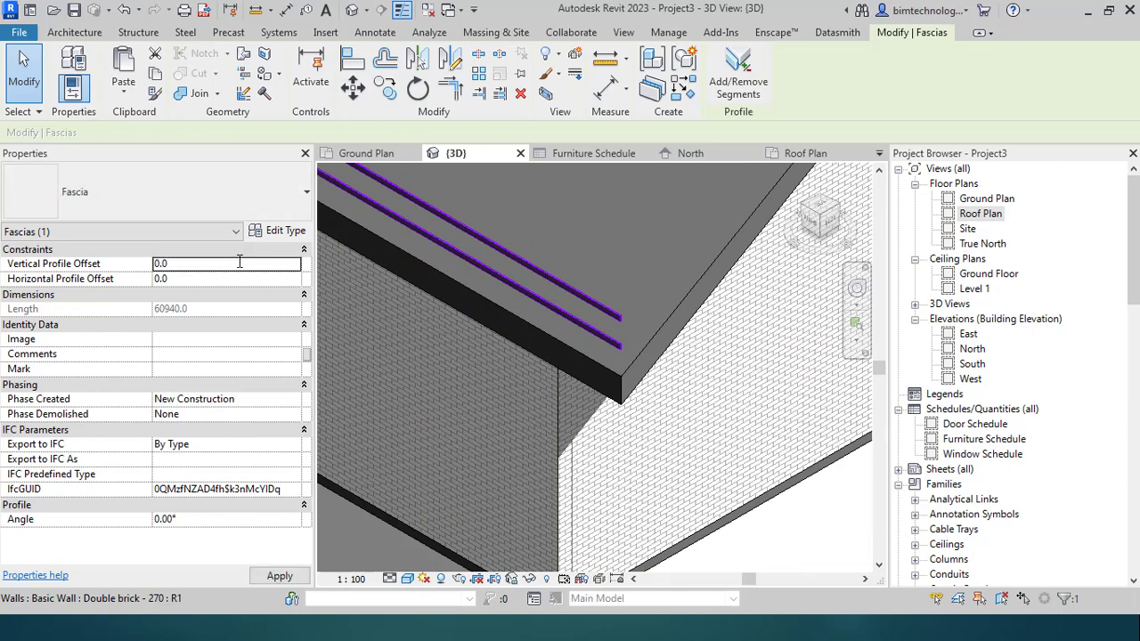
{"action": "left_click", "coordinate": [656, 407]}
{"action": "scroll", "coordinate": [641, 407], "scroll_direction": "up", "scroll_amount": 3}
{"action": "key", "text": "Escape"}
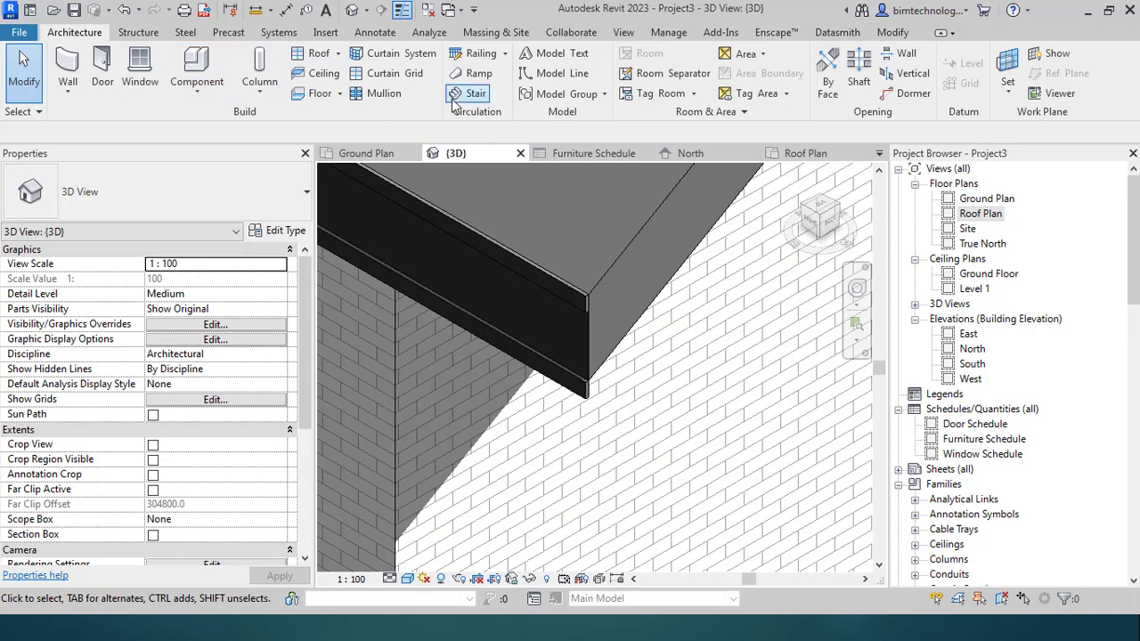
Add a roof gutter along the lower edge of the eave fascia and end the placement.
{"action": "left_click", "coordinate": [339, 53]}
{"action": "left_click", "coordinate": [342, 257]}
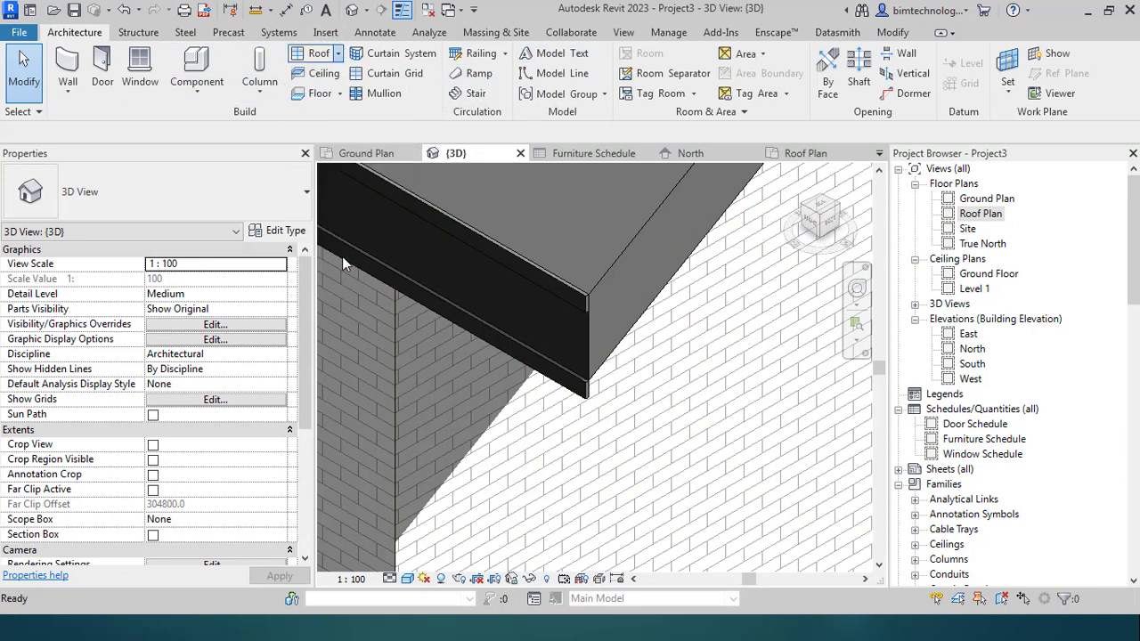
{"action": "left_click", "coordinate": [533, 347]}
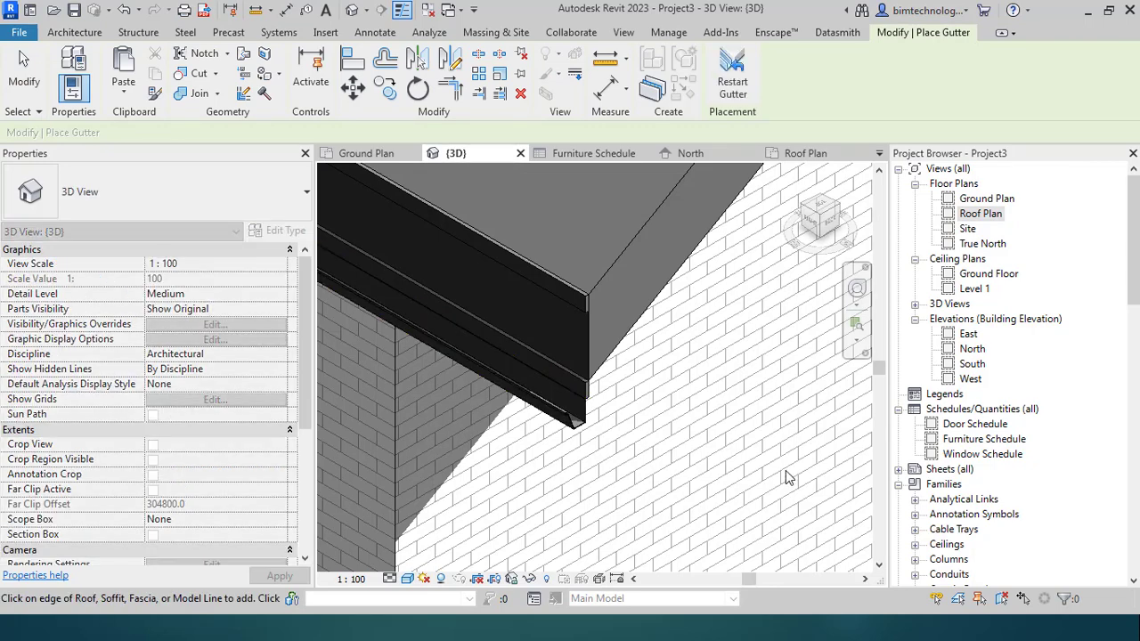
{"action": "scroll", "coordinate": [605, 420], "scroll_direction": "down", "scroll_amount": 2}
{"action": "middle_click_drag", "start_coordinate": [605, 421], "coordinate": [641, 392], "text": "shift"}
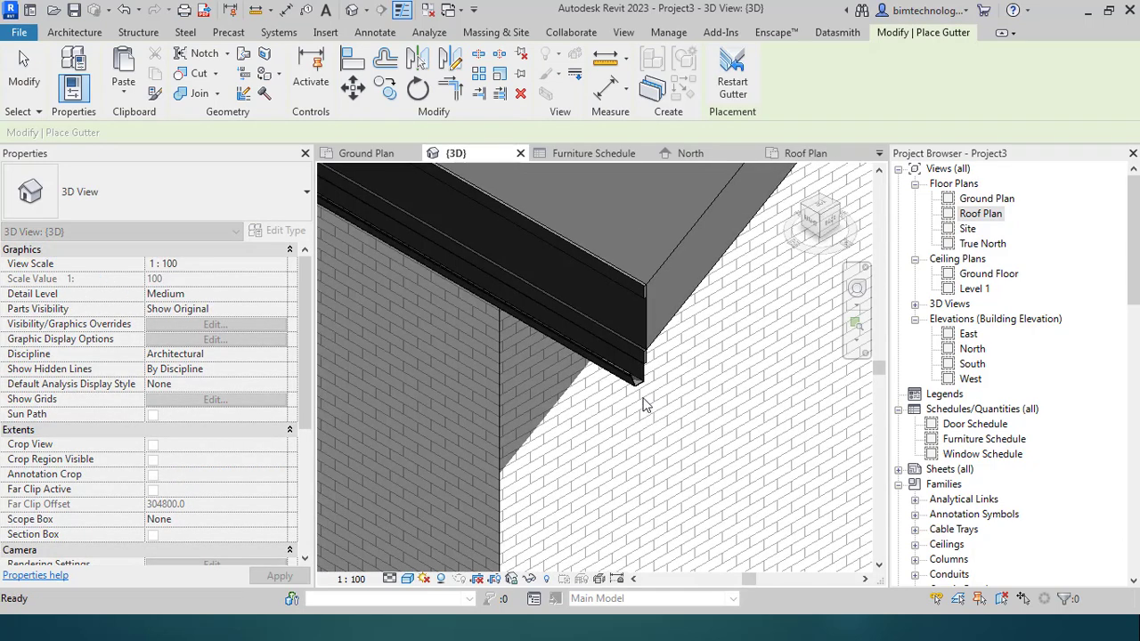
{"action": "key", "text": "Escape"}
{"action": "key", "text": "Escape"}
Change the Gutter type's profile to M_Gutter - Bevel : 150 x150mm.
{"action": "left_click", "coordinate": [637, 385]}
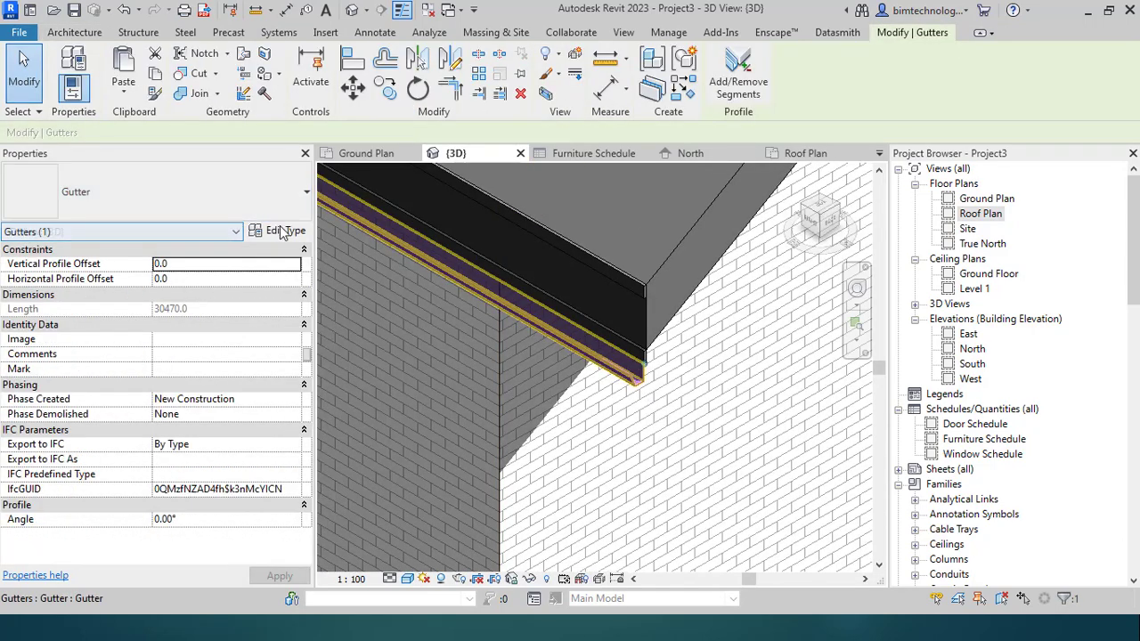
{"action": "left_click", "coordinate": [283, 233]}
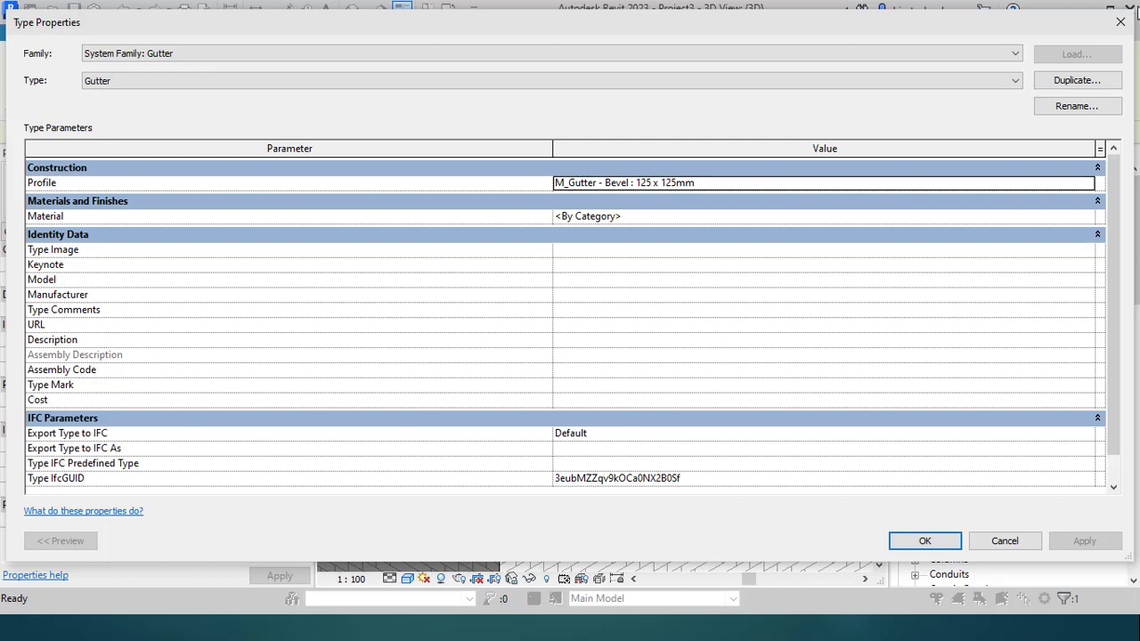
{"action": "left_click", "coordinate": [1097, 187]}
{"action": "left_click", "coordinate": [725, 237]}
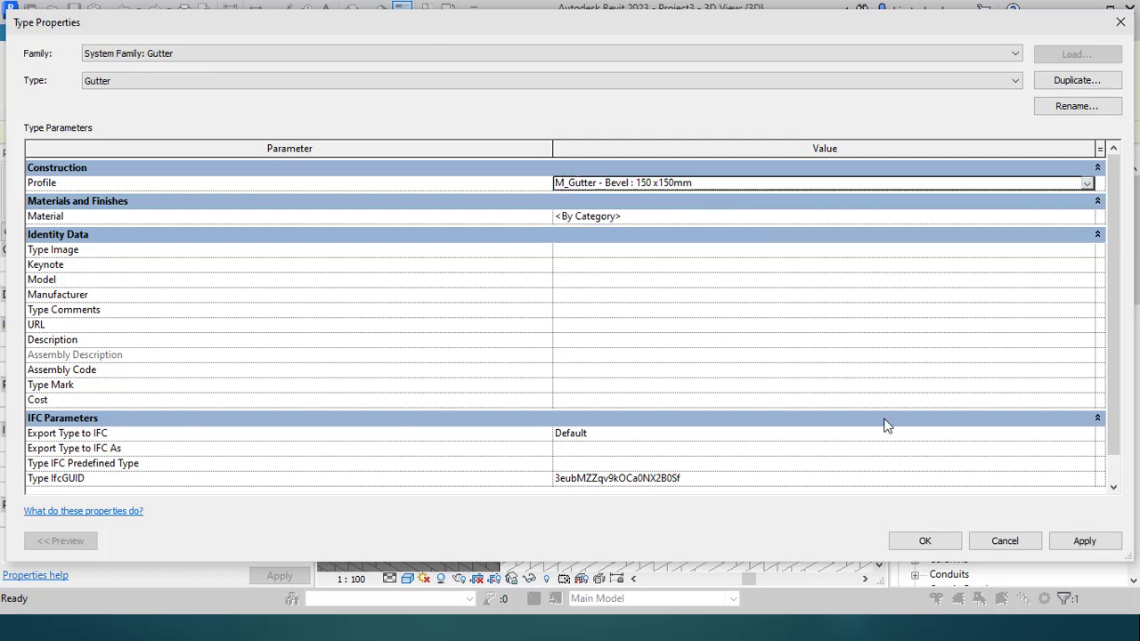
{"action": "left_click", "coordinate": [956, 543]}
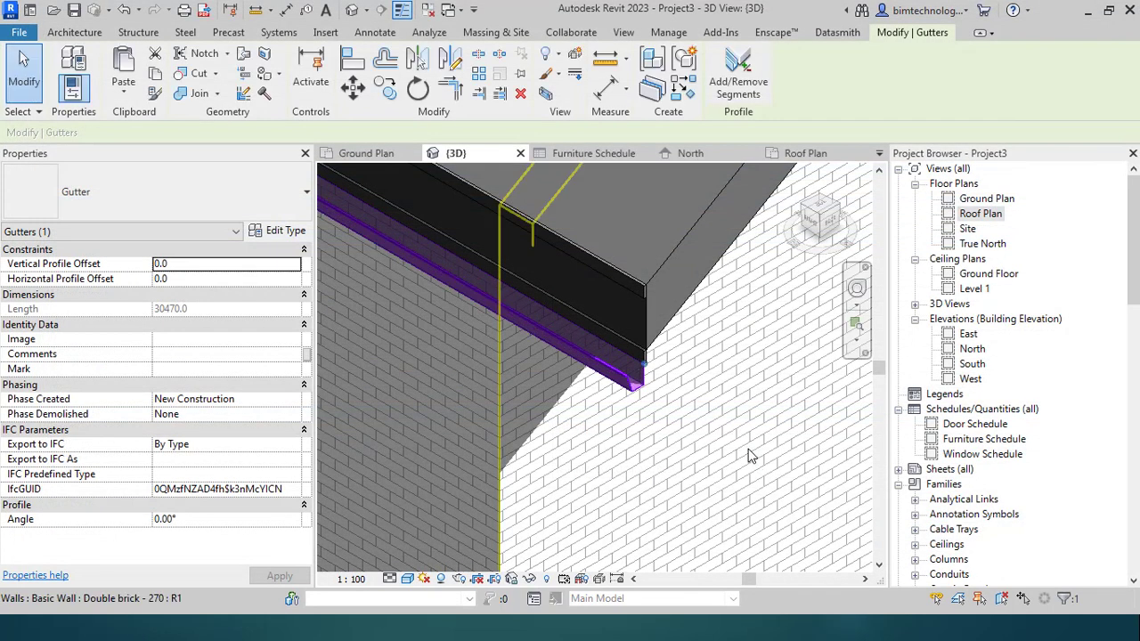
Reselect the gutter under the eave to inspect its vertical and horizontal profile offset properties.
{"action": "left_click", "coordinate": [744, 447]}
{"action": "scroll", "coordinate": [730, 427], "scroll_direction": "down", "scroll_amount": 2}
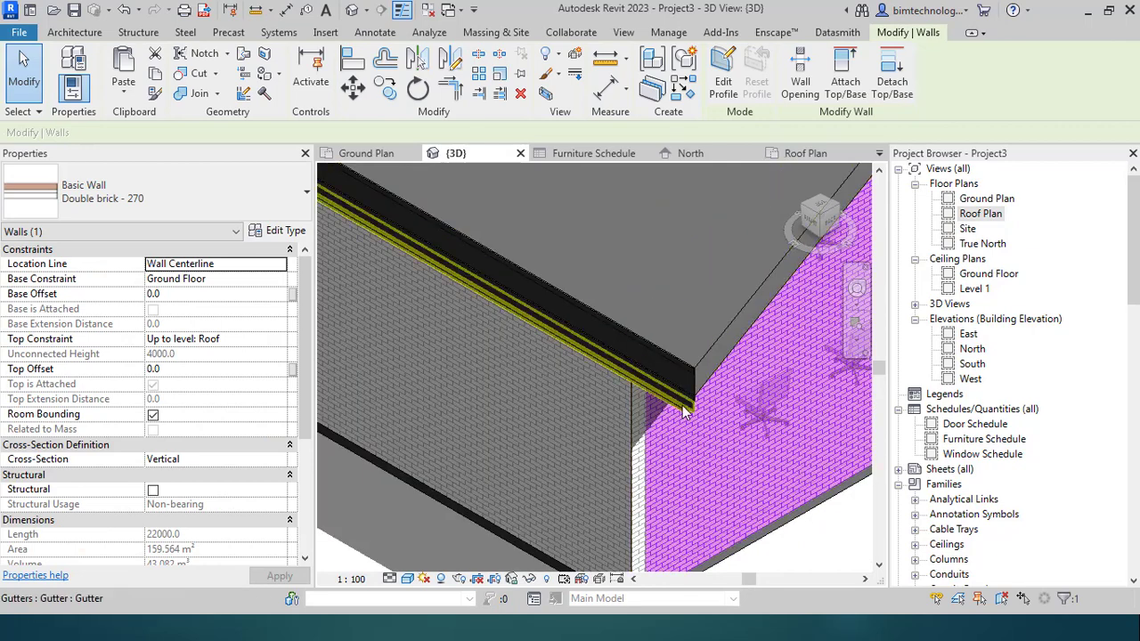
{"action": "key", "text": "Escape"}
{"action": "scroll", "coordinate": [677, 418], "scroll_direction": "up", "scroll_amount": 2}
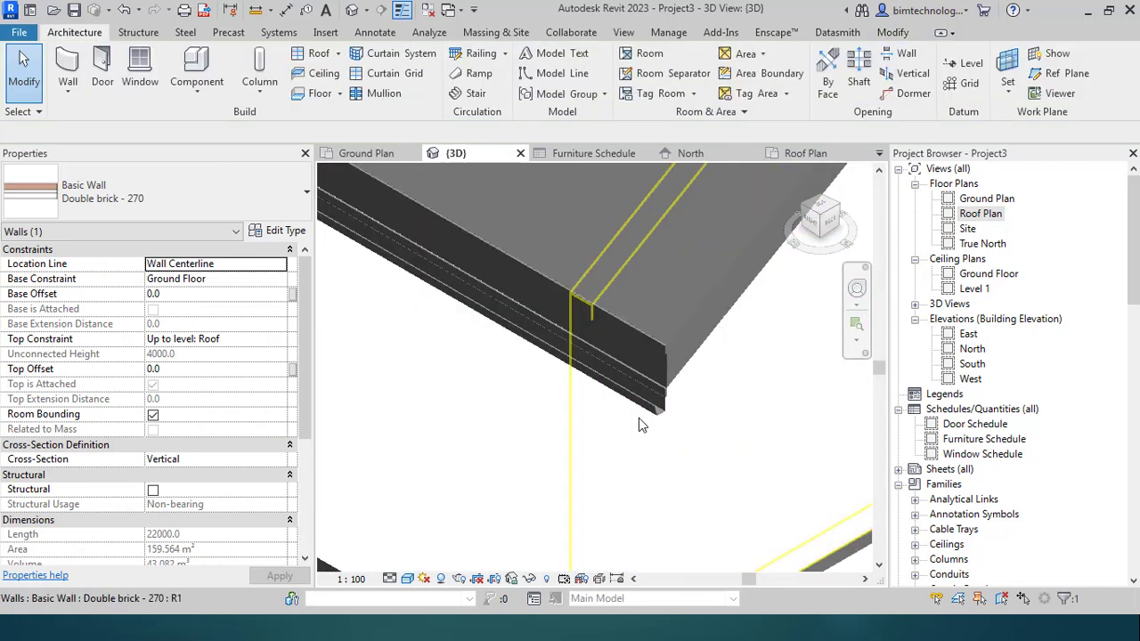
{"action": "scroll", "coordinate": [656, 419], "scroll_direction": "down", "scroll_amount": 1}
{"action": "left_click", "coordinate": [656, 417]}
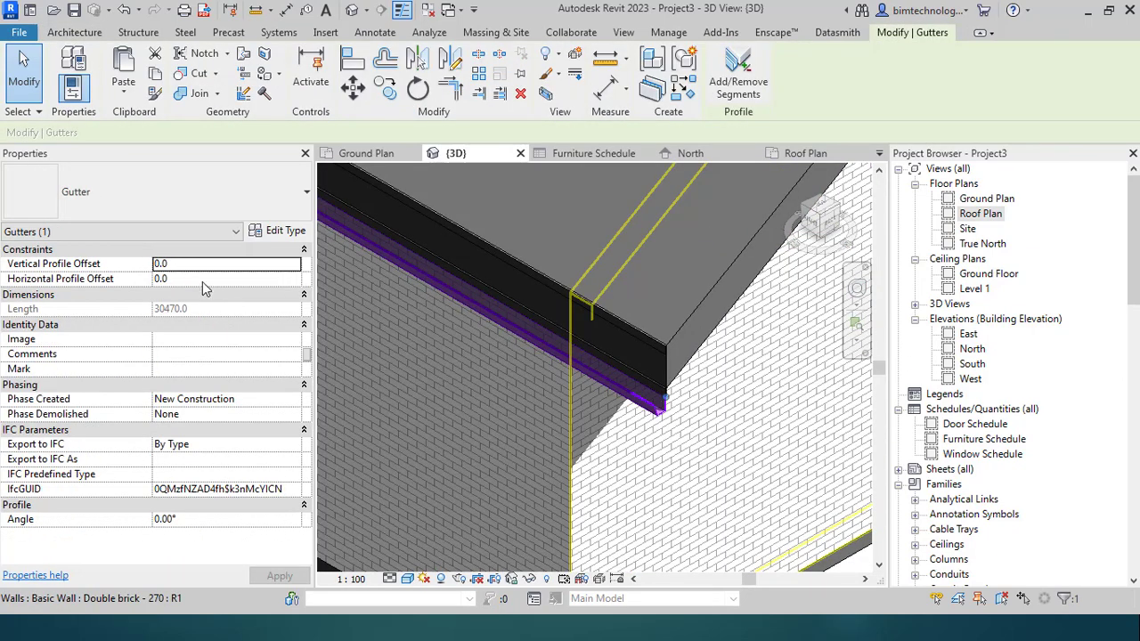
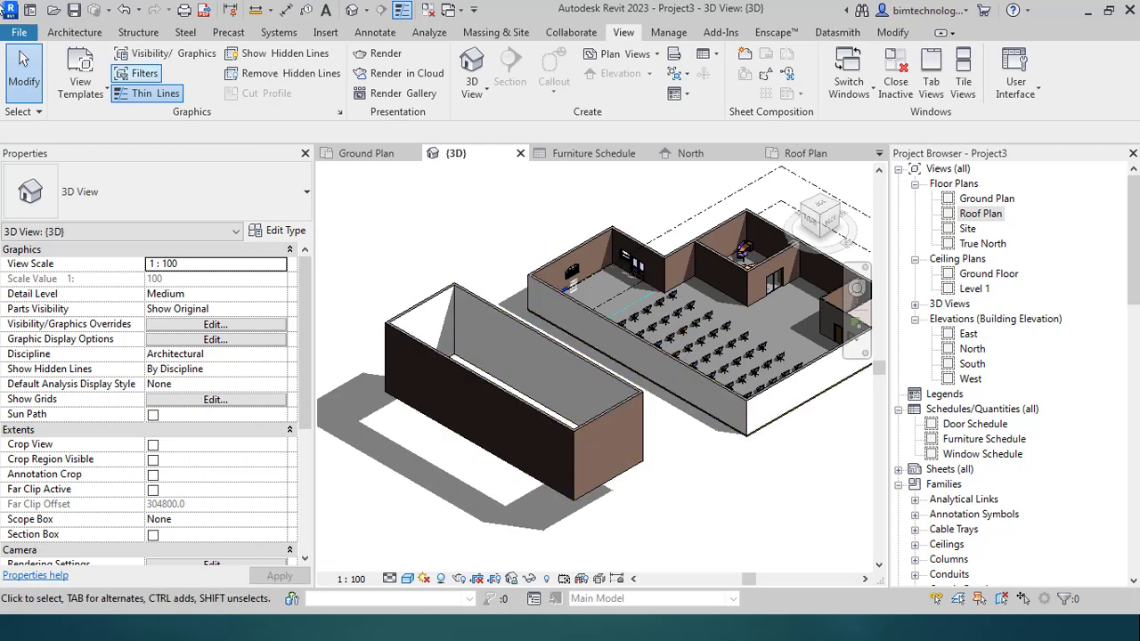
Set the work plane by picking the outer face of the separate rectangular building's near short end wall.
{"action": "left_click", "coordinate": [79, 33]}
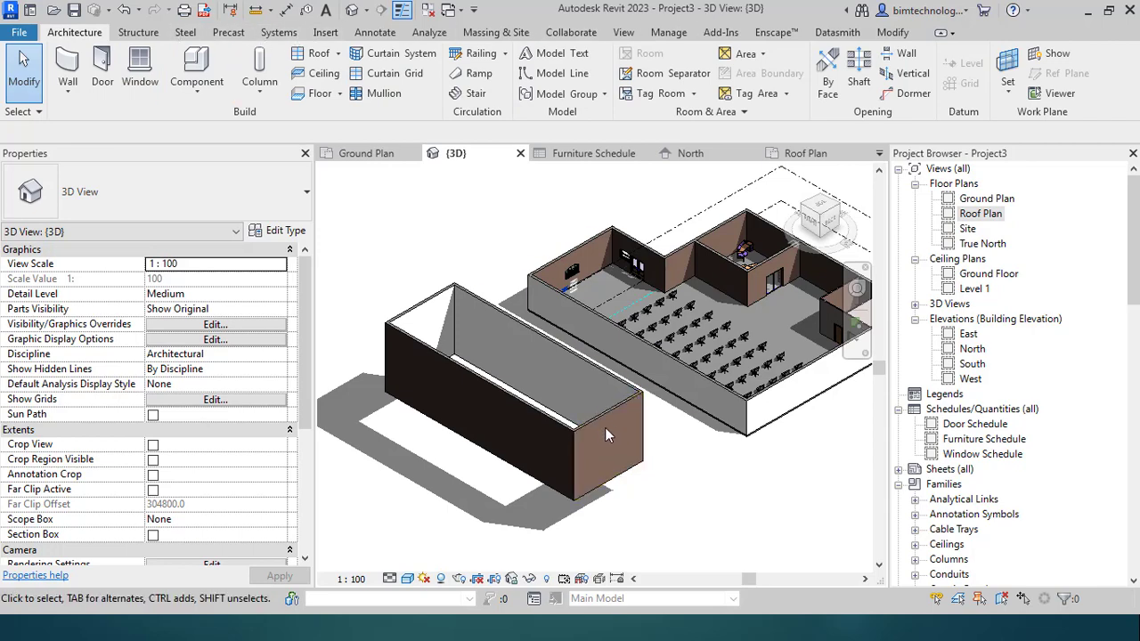
{"action": "left_click", "coordinate": [1009, 93]}
{"action": "left_click", "coordinate": [1042, 152]}
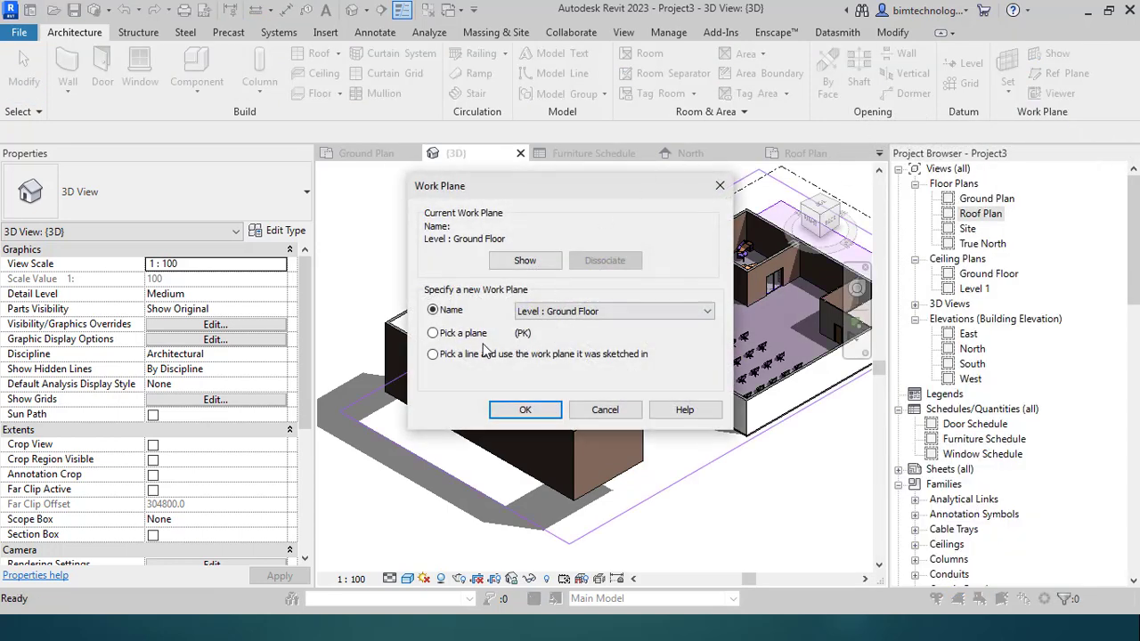
{"action": "left_click", "coordinate": [548, 417]}
{"action": "left_click", "coordinate": [619, 491]}
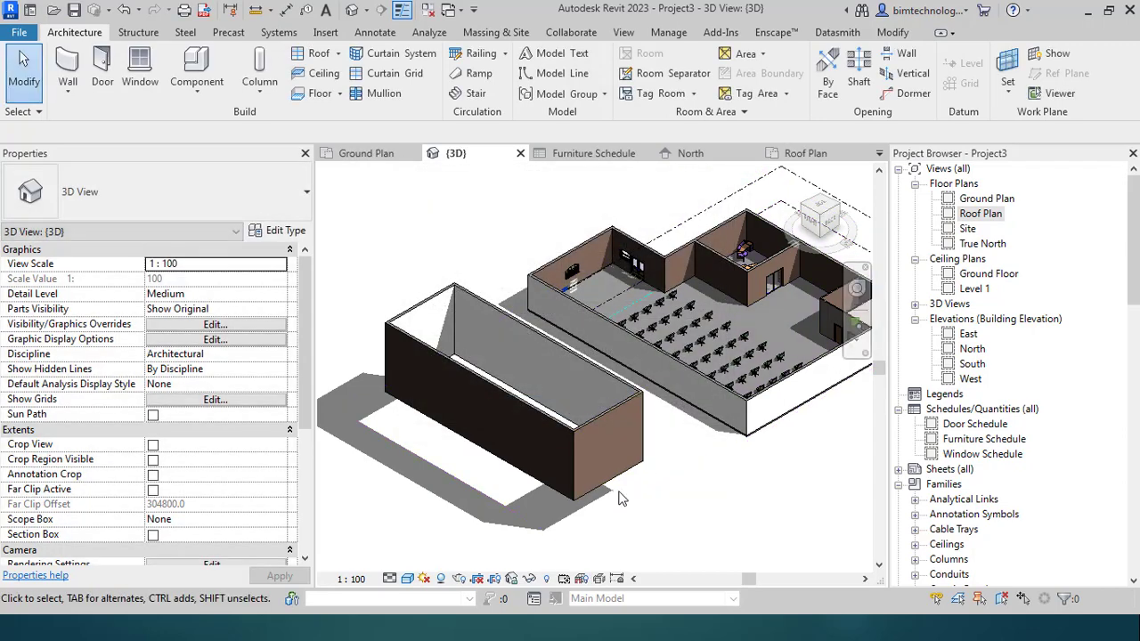
Start a roof by extrusion referenced to the Roof level with a 0.0 offset, using a start-end-radius arc for its profile.
{"action": "scroll", "coordinate": [620, 499], "scroll_direction": "up", "scroll_amount": 4}
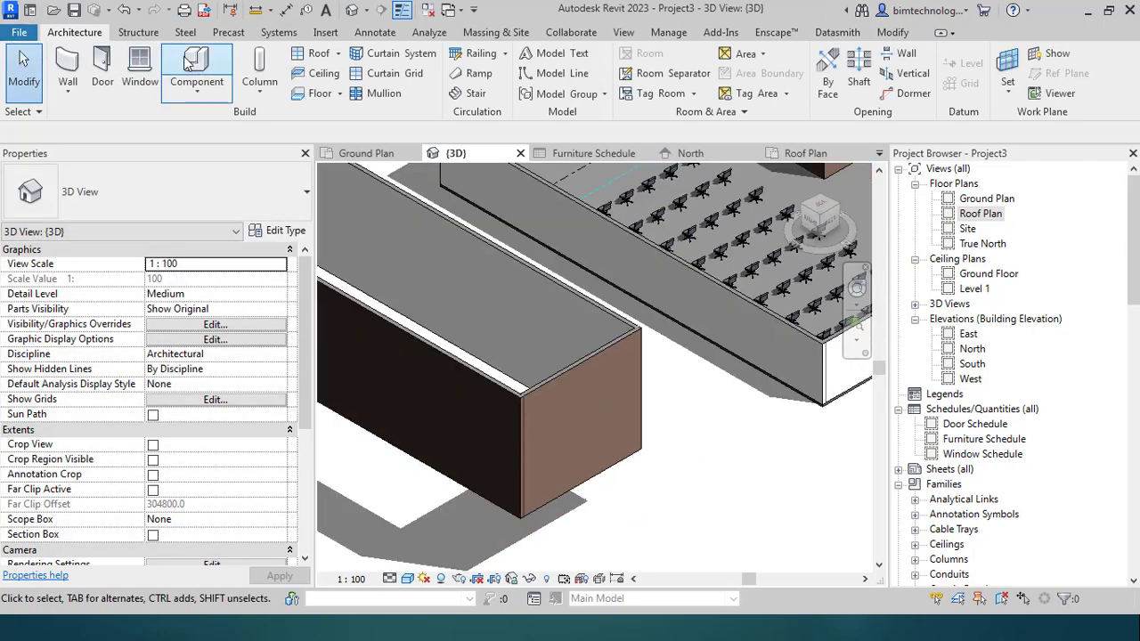
{"action": "left_click", "coordinate": [339, 54]}
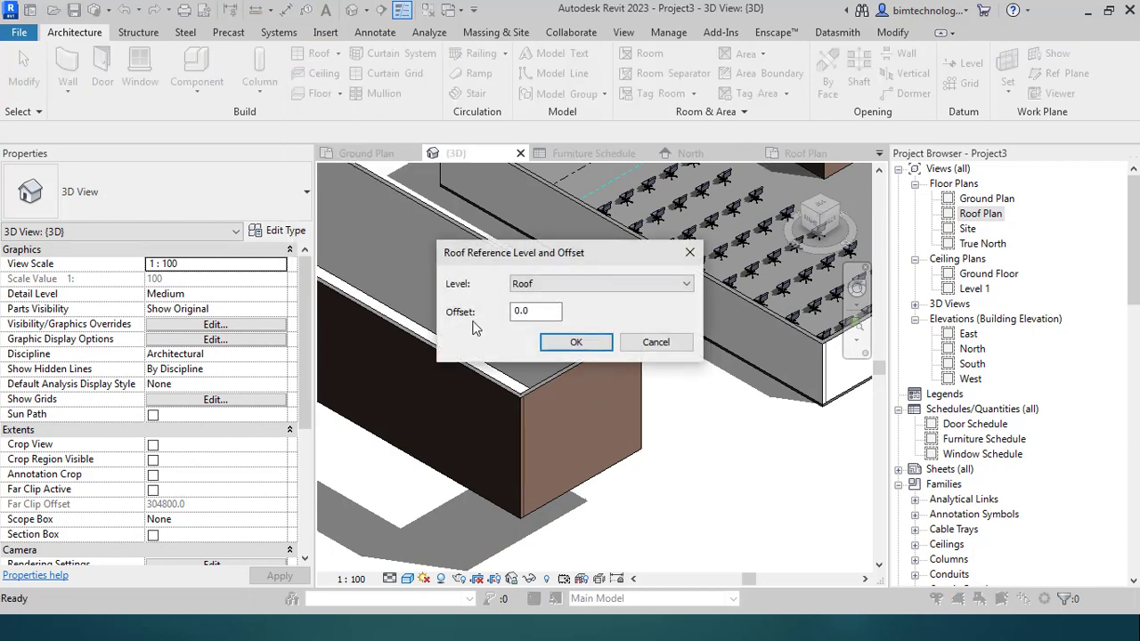
{"action": "left_click", "coordinate": [570, 342]}
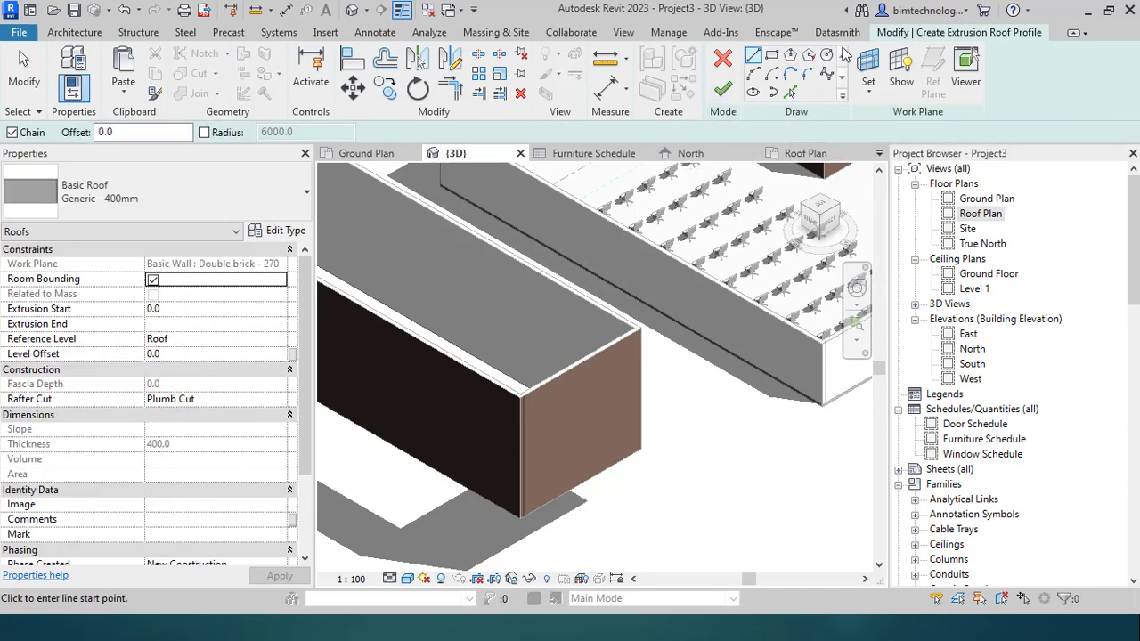
{"action": "left_click", "coordinate": [753, 76]}
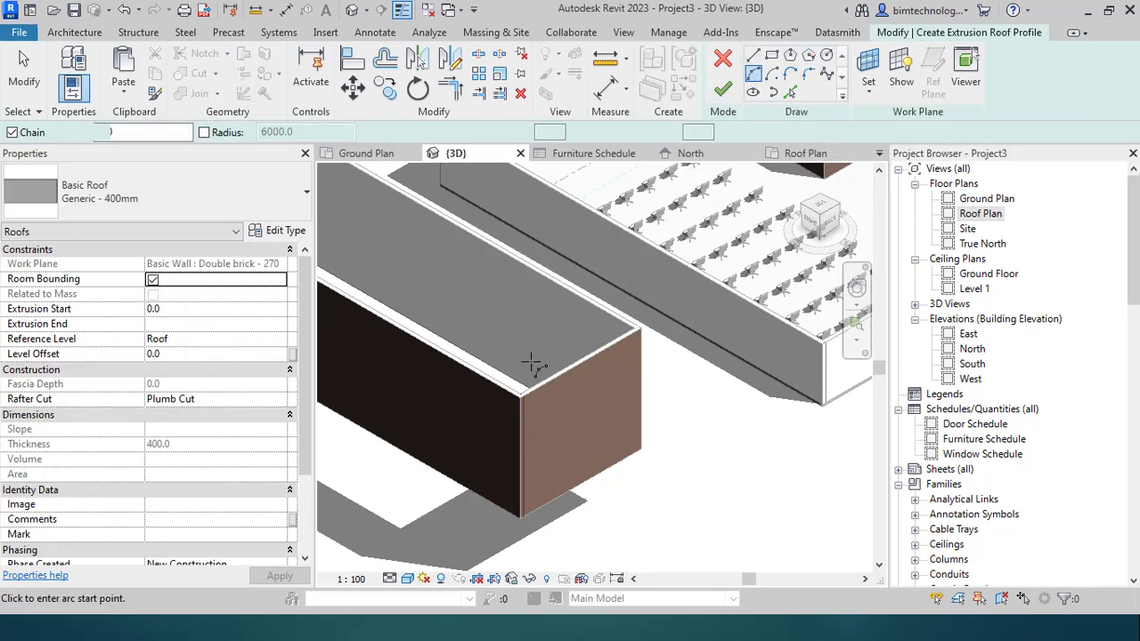
{"action": "left_click", "coordinate": [836, 230]}
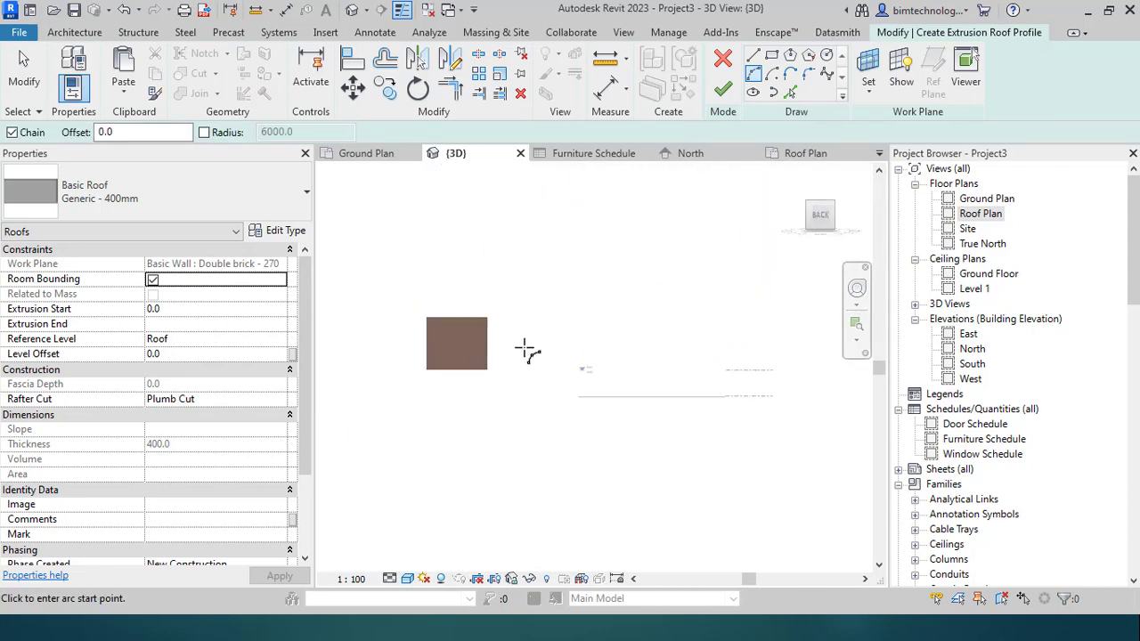
{"action": "left_click", "coordinate": [333, 313]}
{"action": "left_click", "coordinate": [421, 260]}
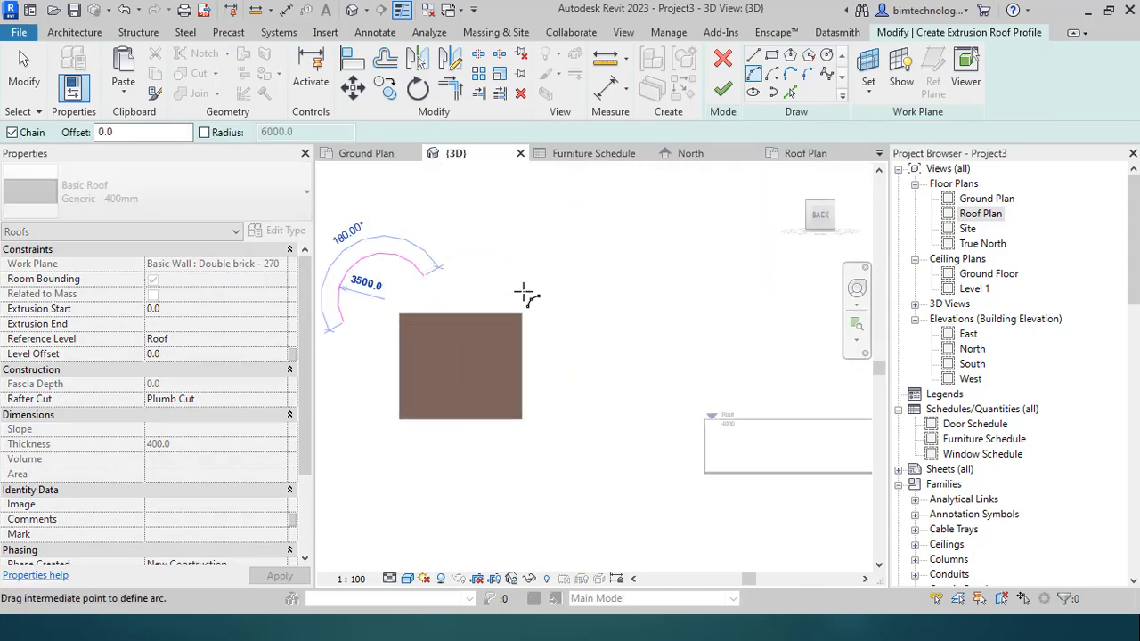
{"action": "left_click", "coordinate": [752, 58]}
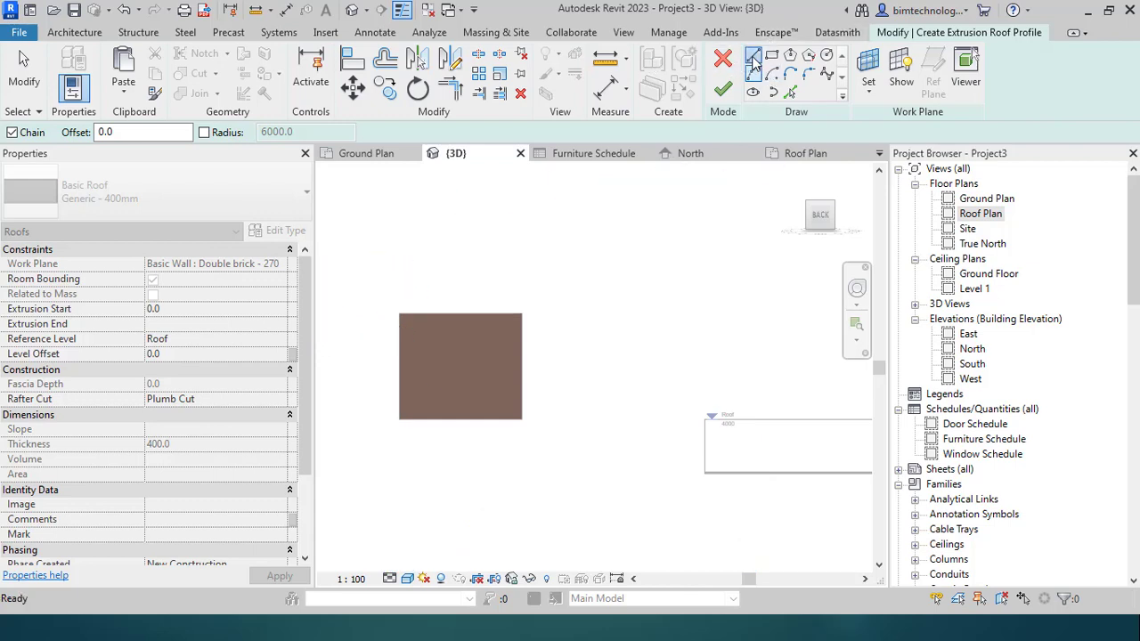
Sketch a shallow arc of about 25168 mm radius above the end wall, overhanging both sides, and finish the extrusion roof.
{"action": "left_click", "coordinate": [753, 76]}
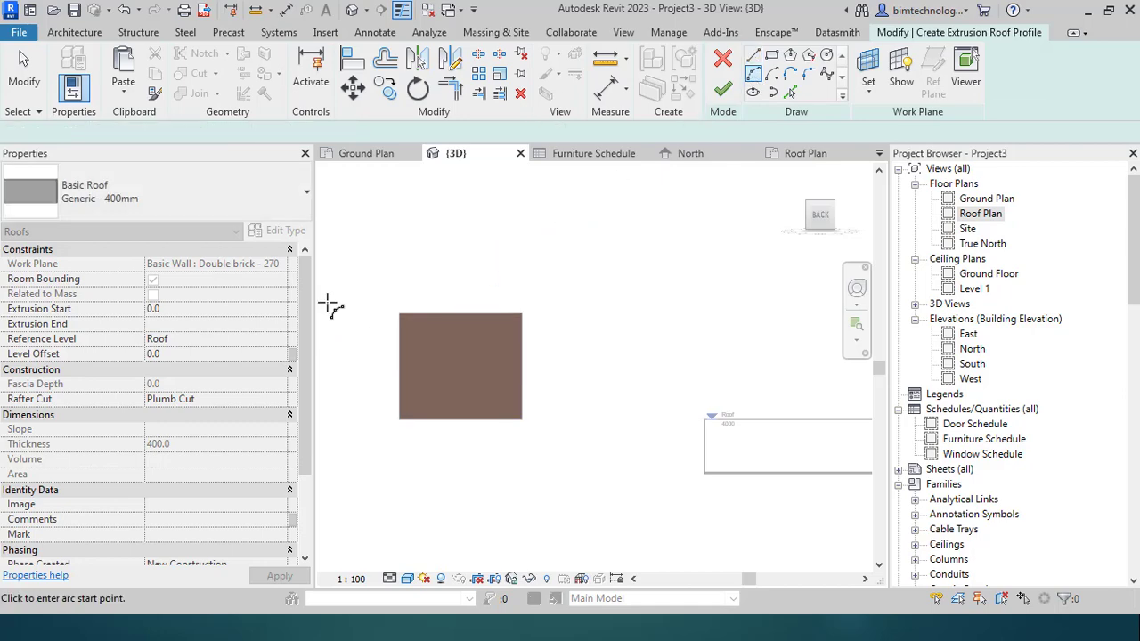
{"action": "left_click", "coordinate": [343, 261]}
{"action": "left_click", "coordinate": [646, 301]}
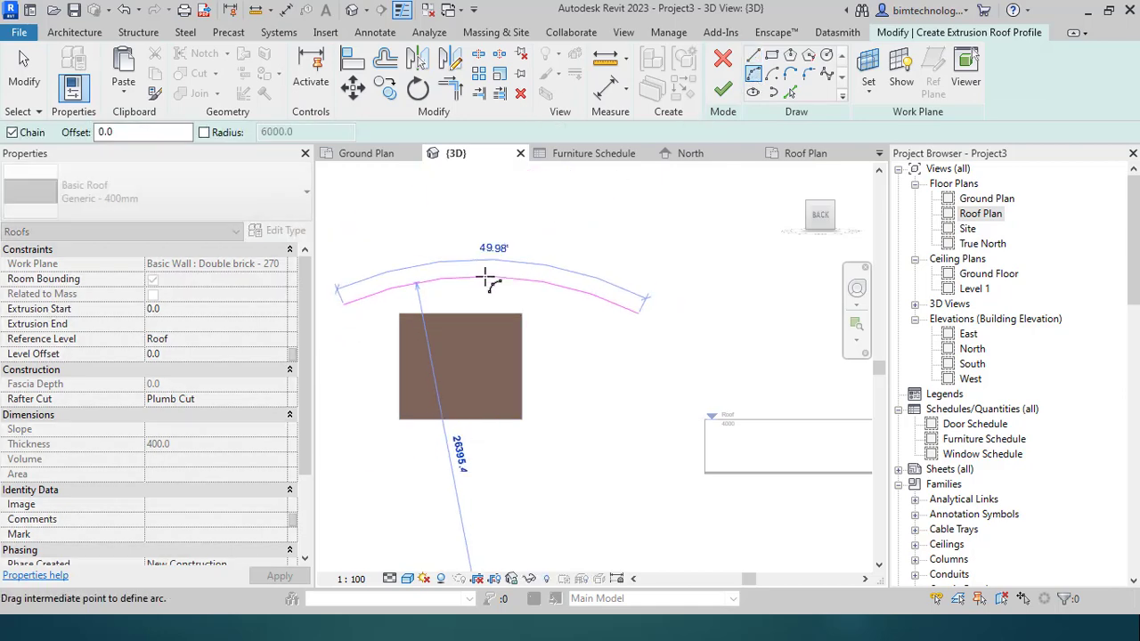
{"action": "left_click", "coordinate": [495, 277]}
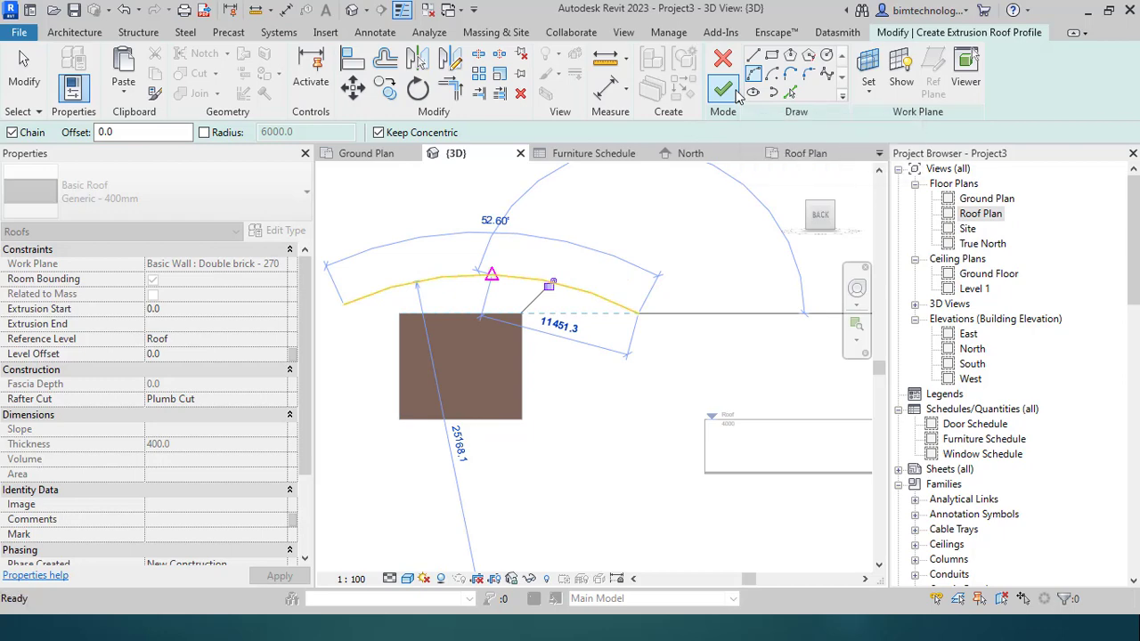
{"action": "left_click", "coordinate": [724, 91]}
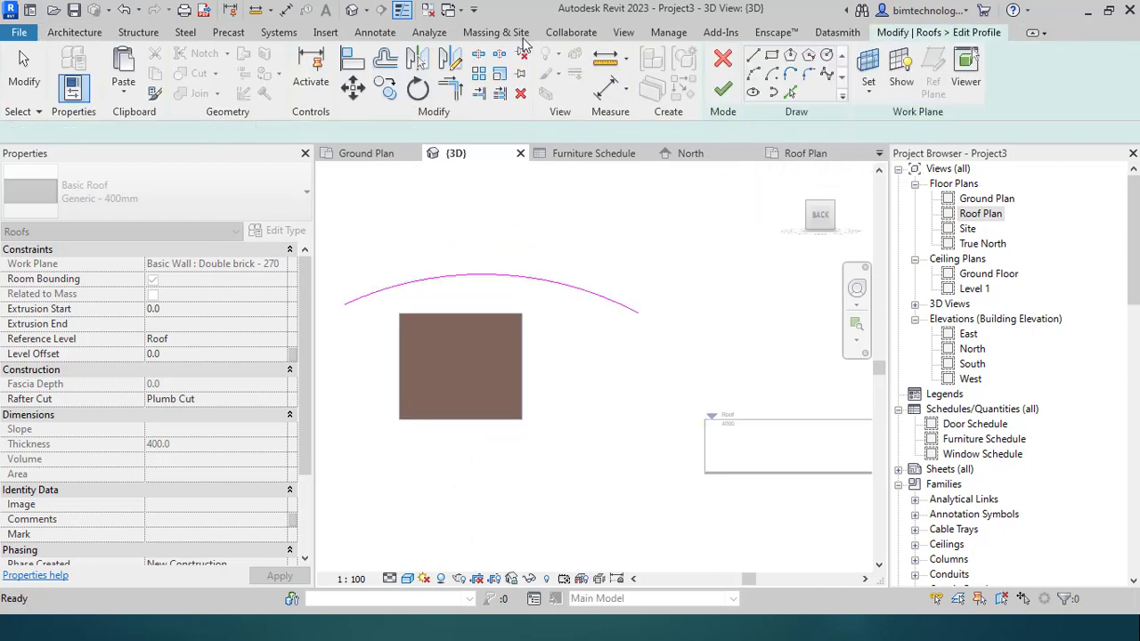
{"action": "key", "text": "Escape"}
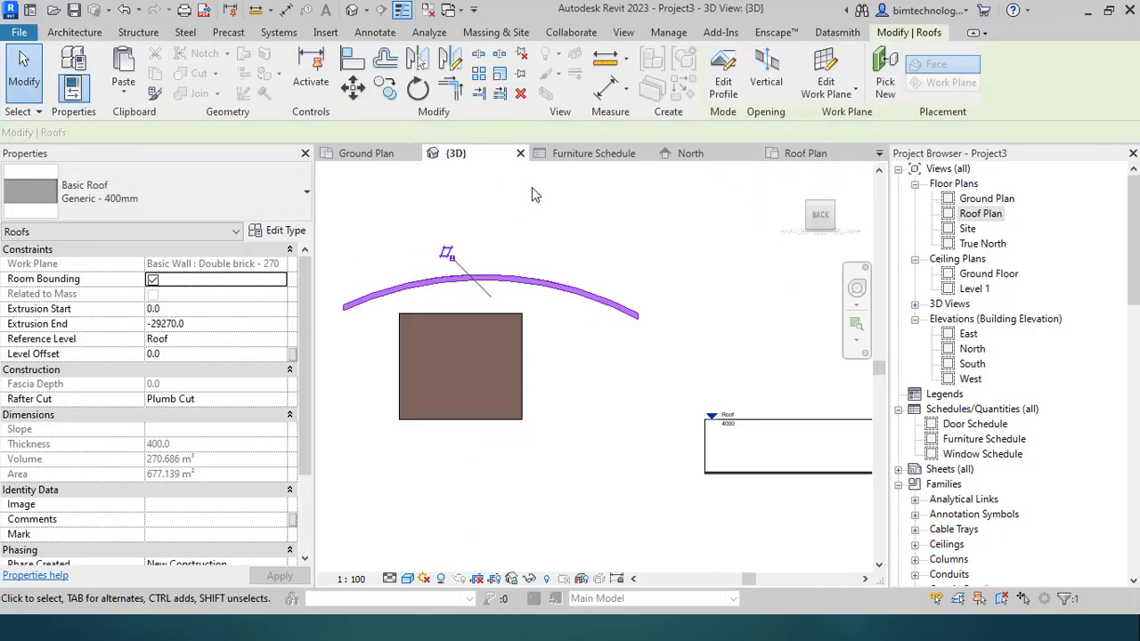
Attach the tops of the rectangular building's four connected walls to the curved roof.
{"action": "left_click", "coordinate": [624, 33]}
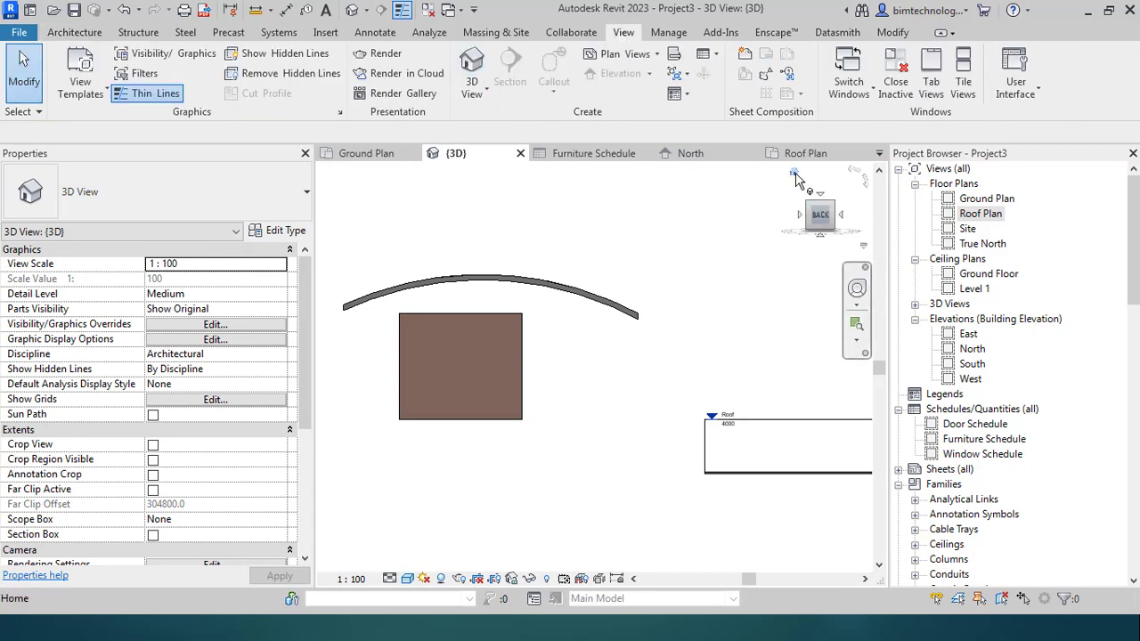
{"action": "left_click", "coordinate": [806, 180]}
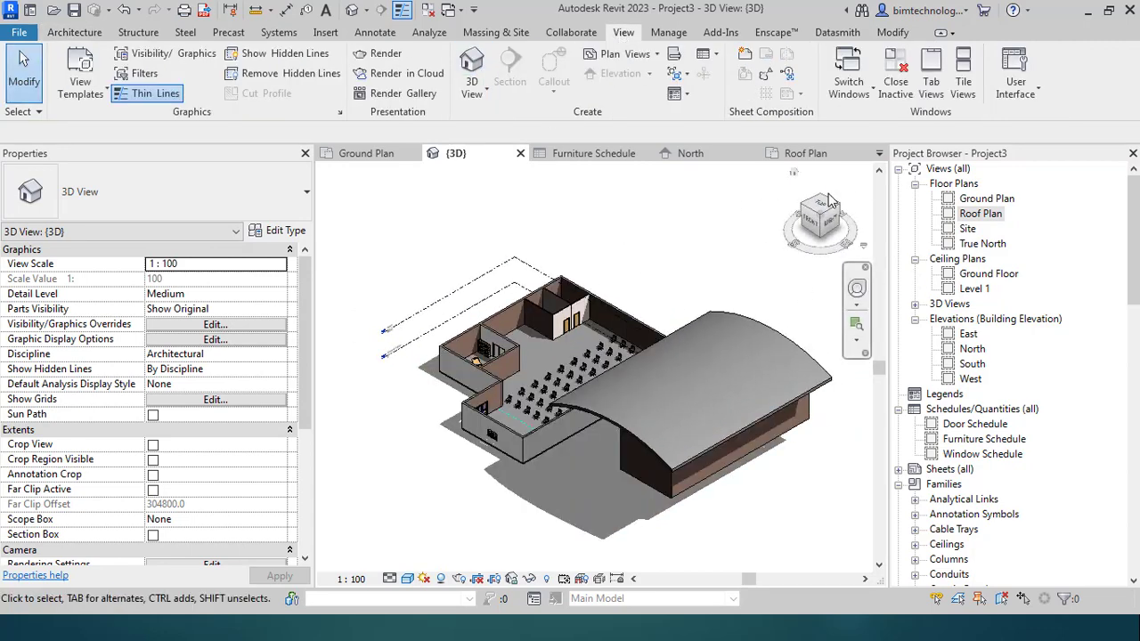
{"action": "left_click", "coordinate": [835, 212]}
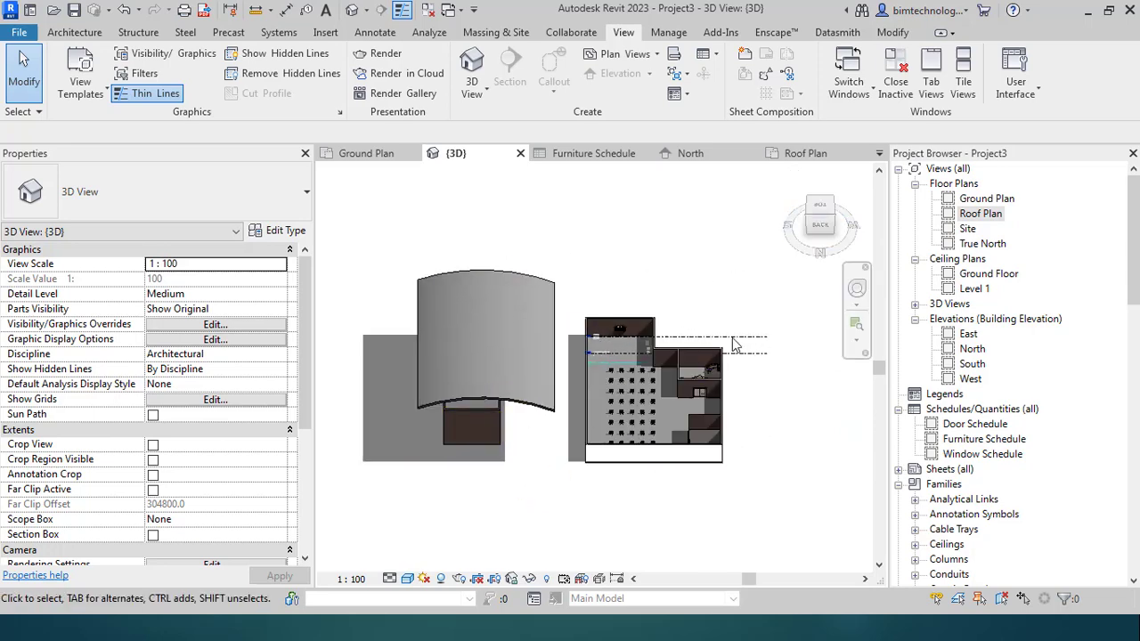
{"action": "left_click", "coordinate": [811, 223]}
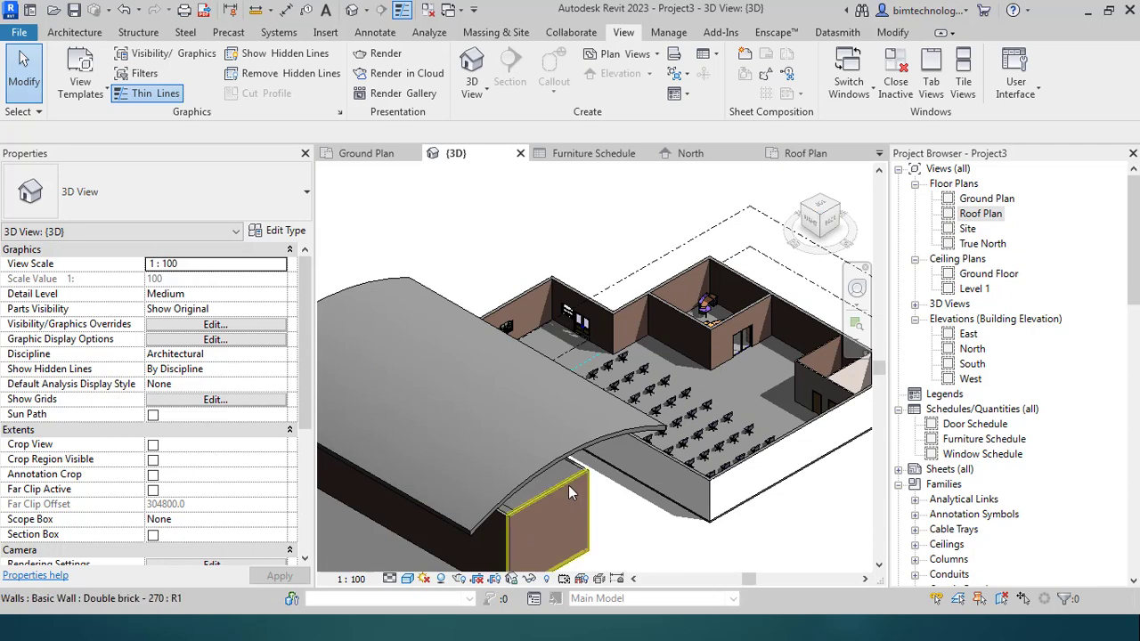
{"action": "key", "text": "Tab"}
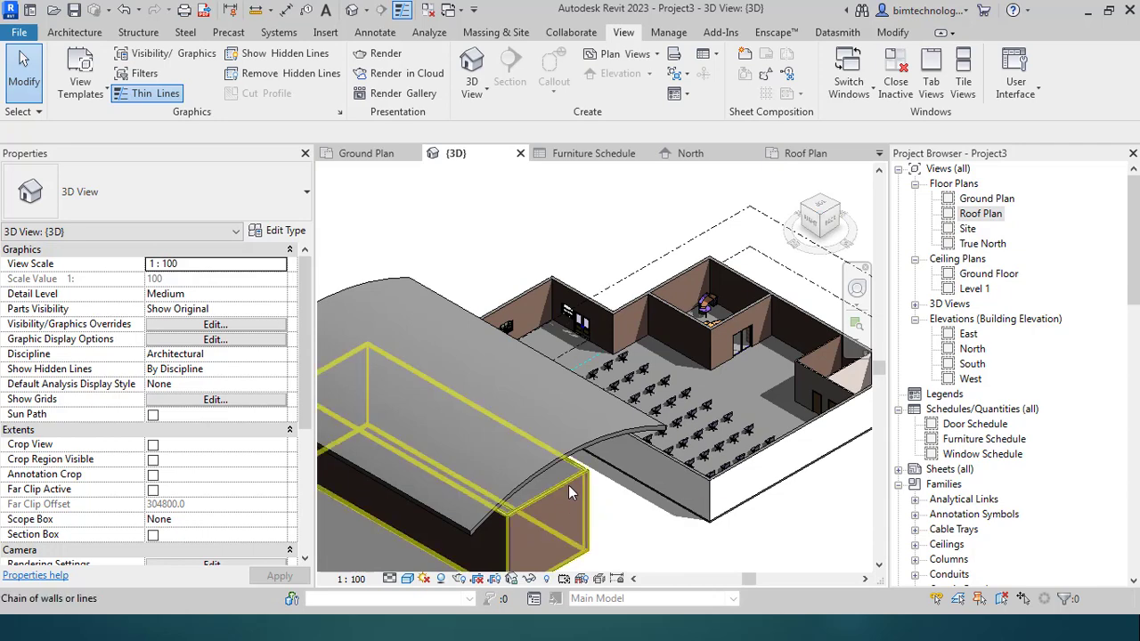
{"action": "left_click", "coordinate": [534, 423]}
{"action": "left_click", "coordinate": [845, 76]}
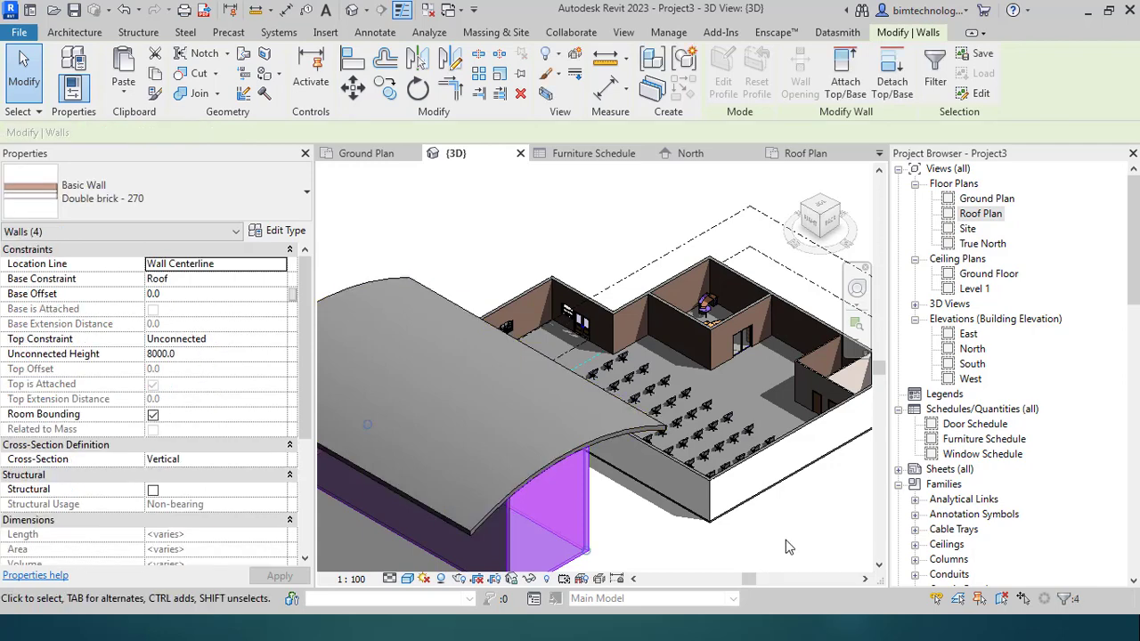
{"action": "key", "text": "Escape"}
Change the curved roof's type to Warm Roof - Concrete.
{"action": "scroll", "coordinate": [570, 401], "scroll_direction": "down", "scroll_amount": 2}
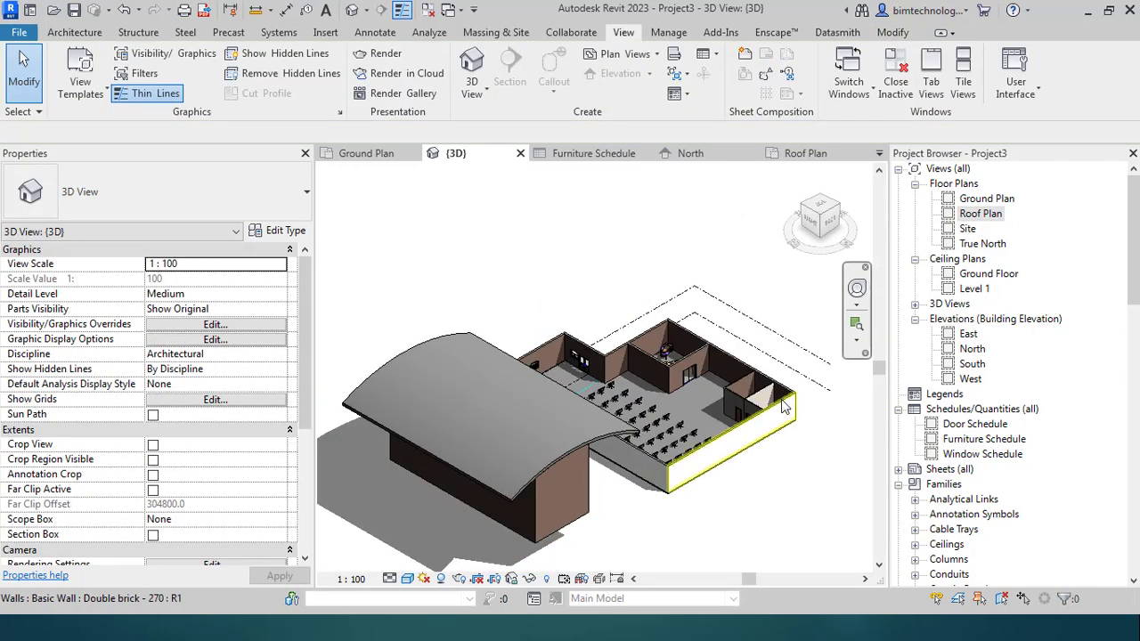
{"action": "scroll", "coordinate": [806, 396], "scroll_direction": "up", "scroll_amount": 2}
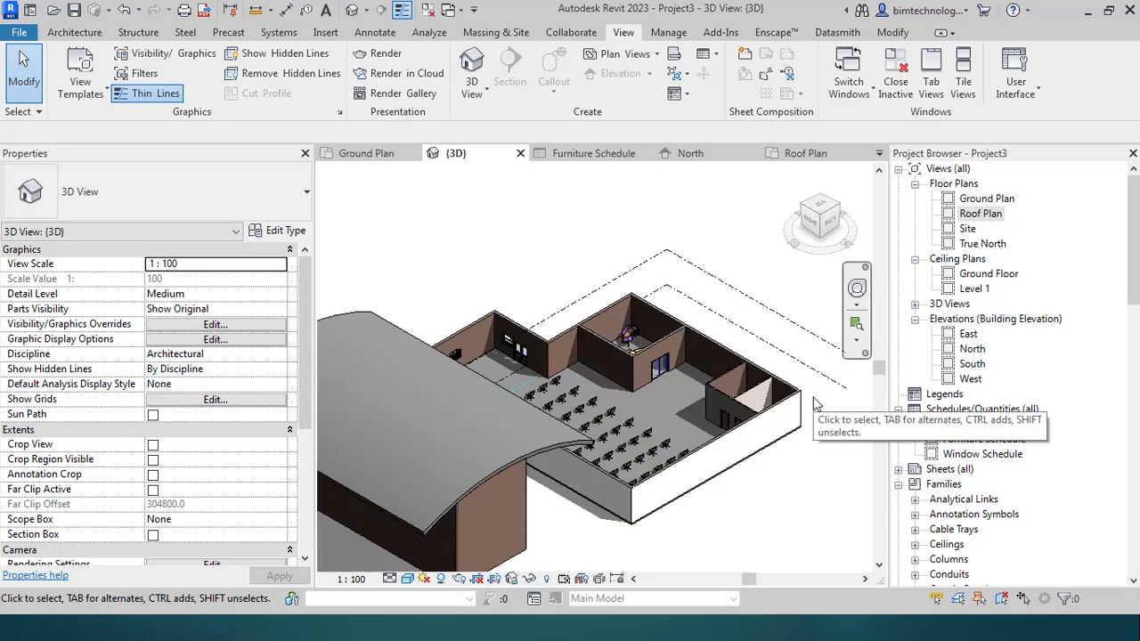
{"action": "scroll", "coordinate": [457, 444], "scroll_direction": "down", "scroll_amount": 4}
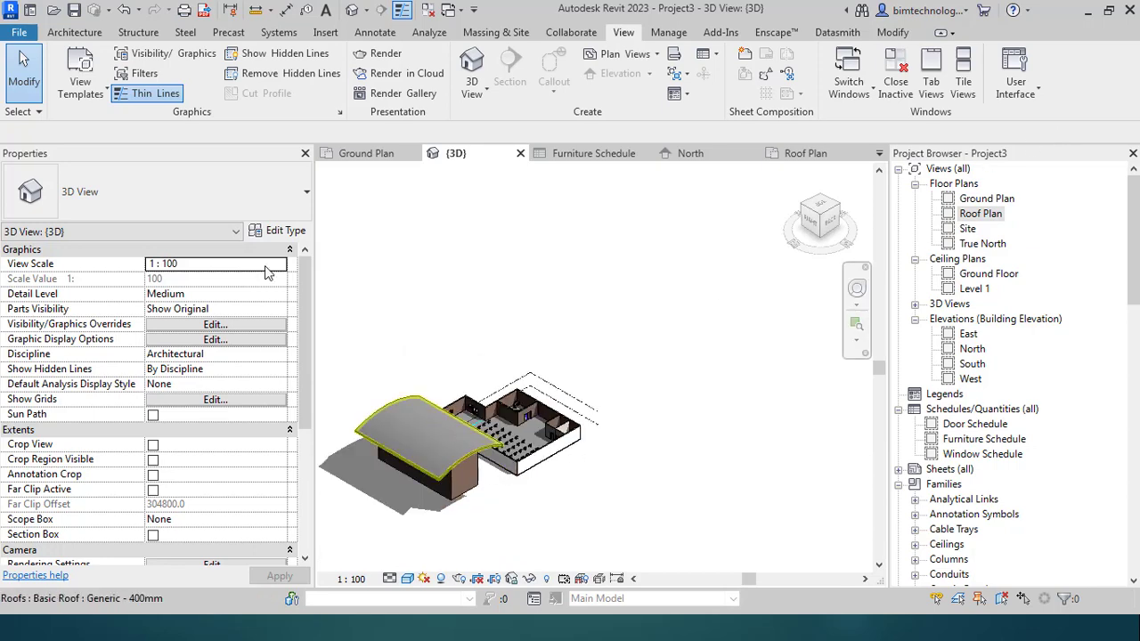
{"action": "left_click", "coordinate": [102, 207]}
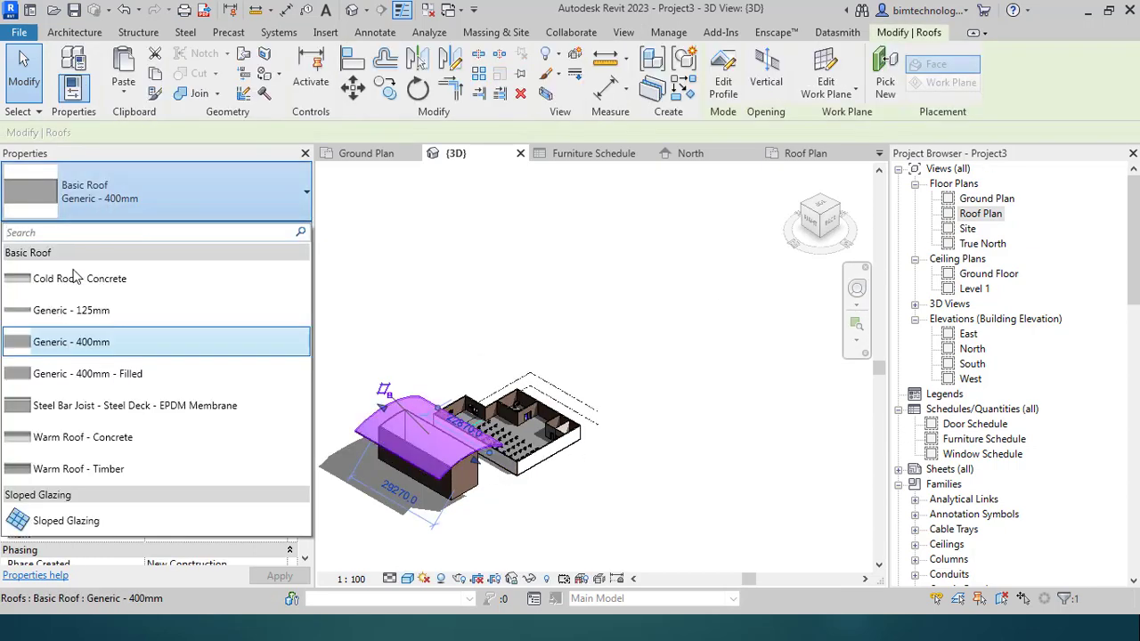
{"action": "left_click", "coordinate": [125, 462]}
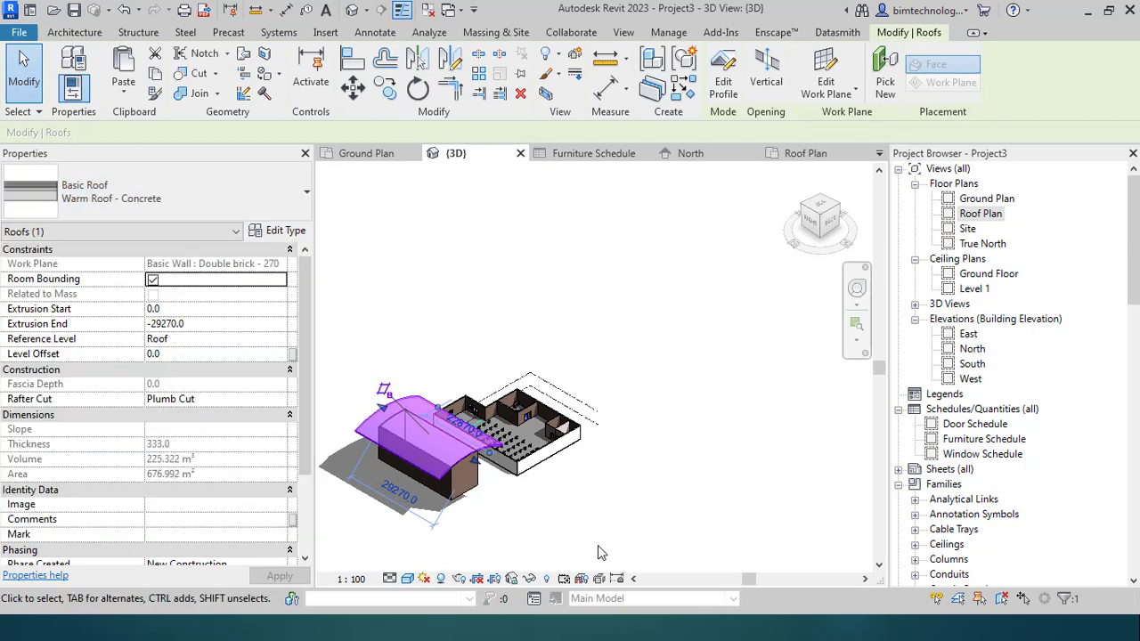
{"action": "left_click", "coordinate": [624, 32]}
{"action": "key", "text": "Escape"}
{"action": "scroll", "coordinate": [431, 486], "scroll_direction": "up", "scroll_amount": 2}
{"action": "scroll", "coordinate": [430, 486], "scroll_direction": "up", "scroll_amount": 3}
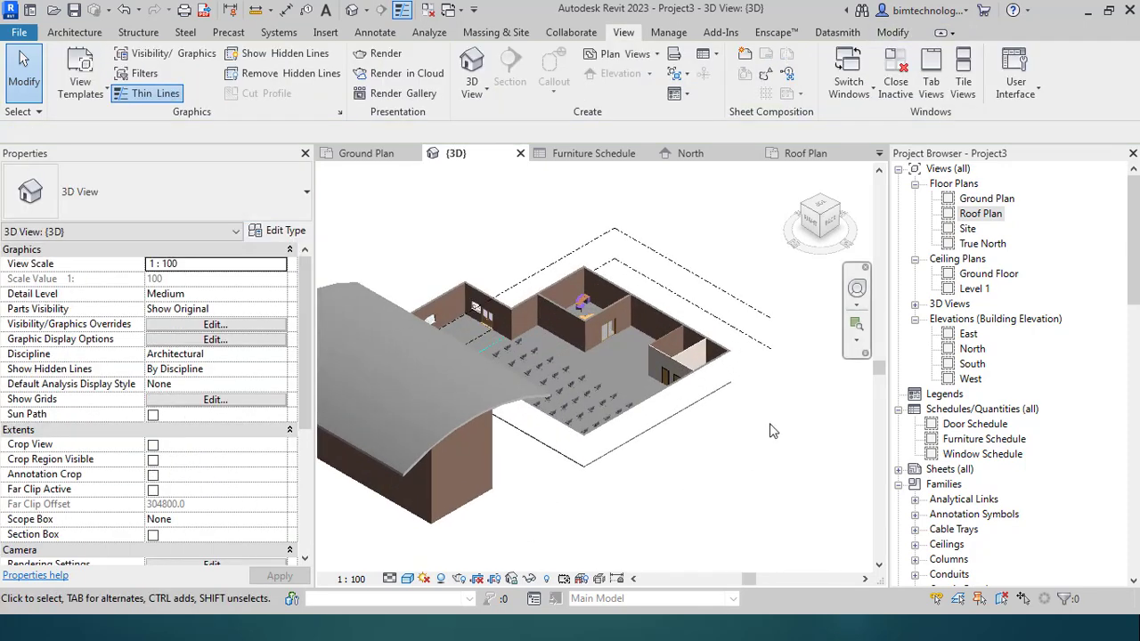
In the Roof Plan, create a footprint roof by picking all outer walls of the L-shaped building, with defined slopes and 0.0 overhang.
{"action": "double_click", "coordinate": [982, 214]}
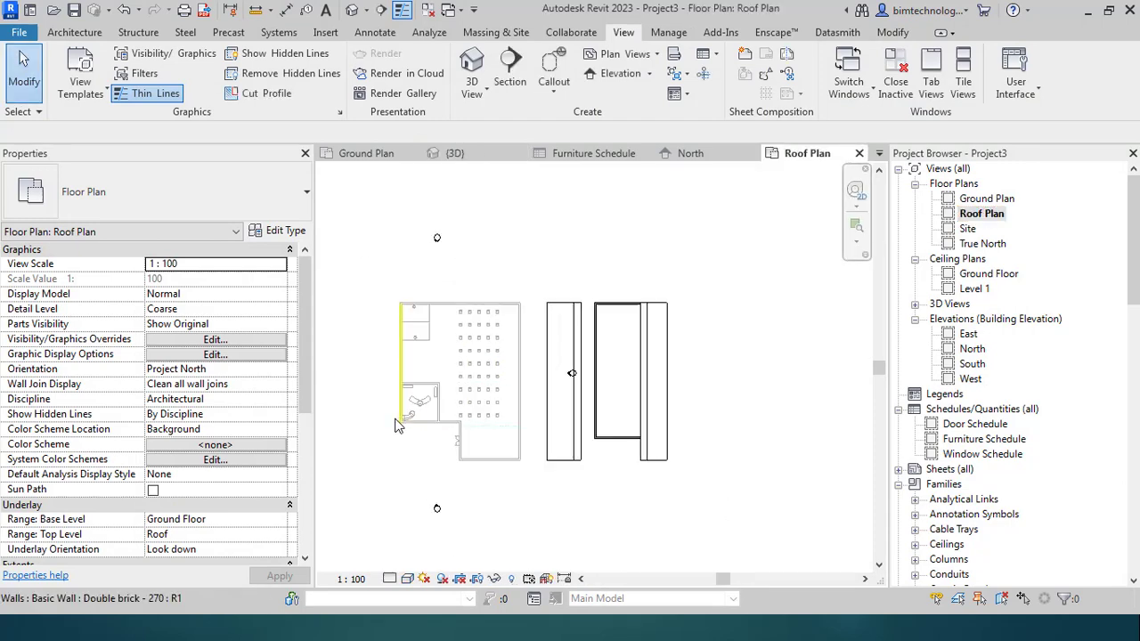
{"action": "scroll", "coordinate": [397, 426], "scroll_direction": "up", "scroll_amount": 2}
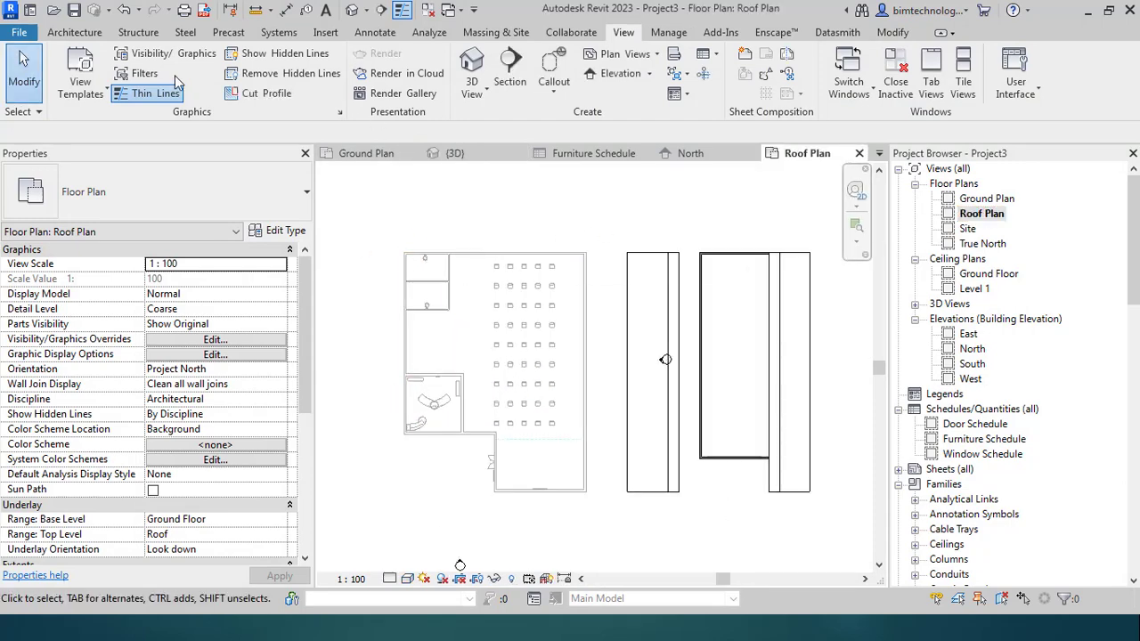
{"action": "left_click", "coordinate": [74, 32]}
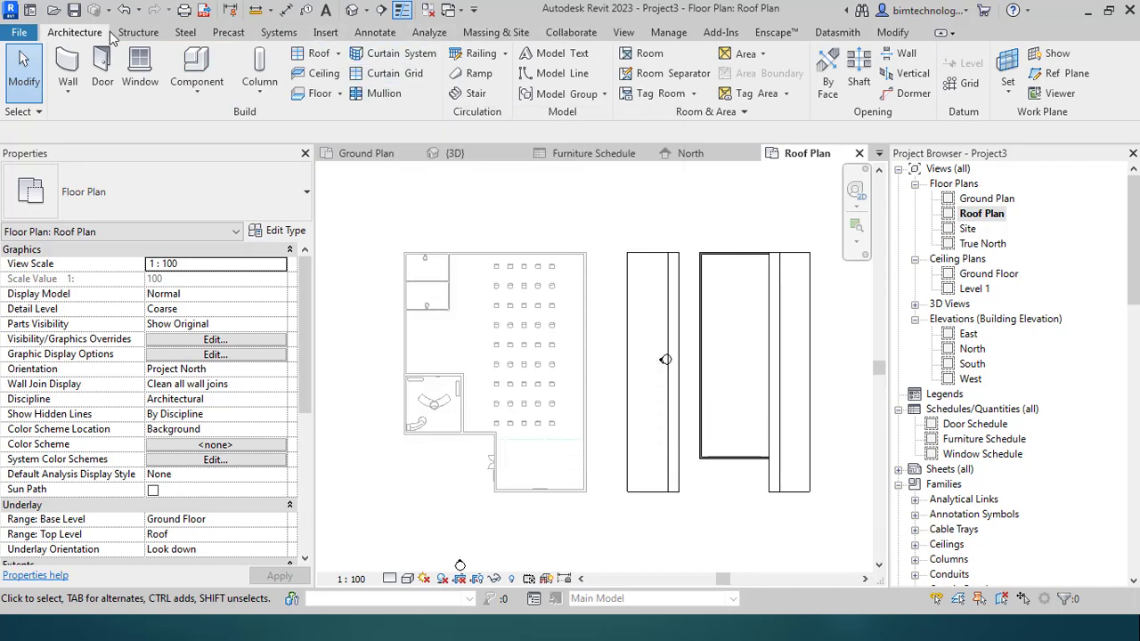
{"action": "left_click", "coordinate": [337, 54]}
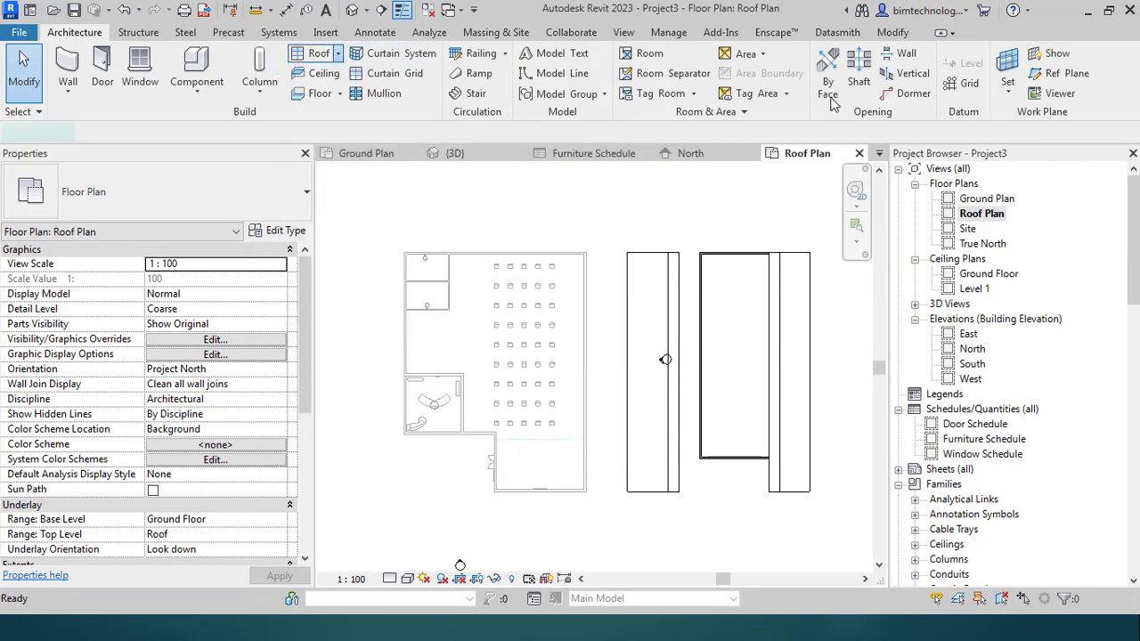
{"action": "left_click", "coordinate": [480, 258]}
{"action": "left_click", "coordinate": [588, 332]}
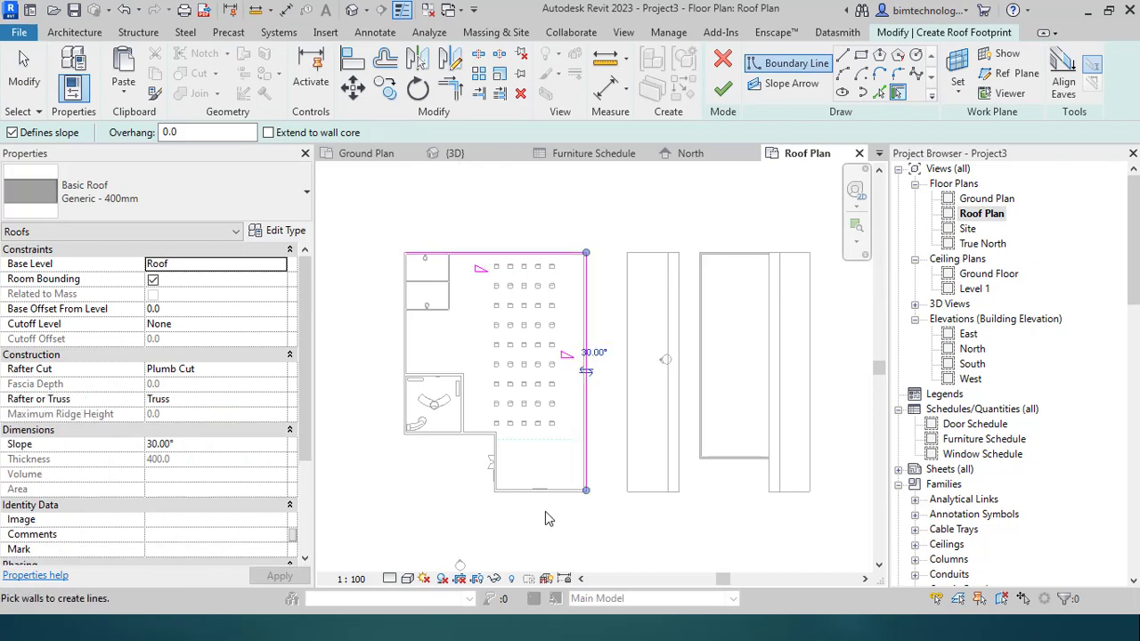
{"action": "left_click", "coordinate": [546, 504]}
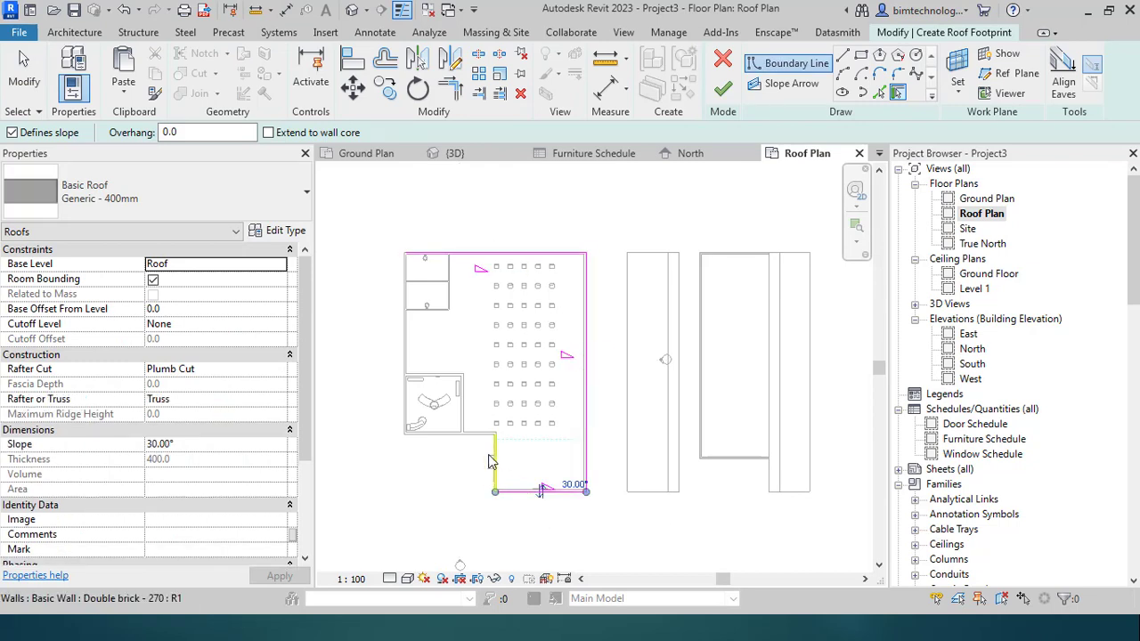
{"action": "left_click", "coordinate": [488, 461]}
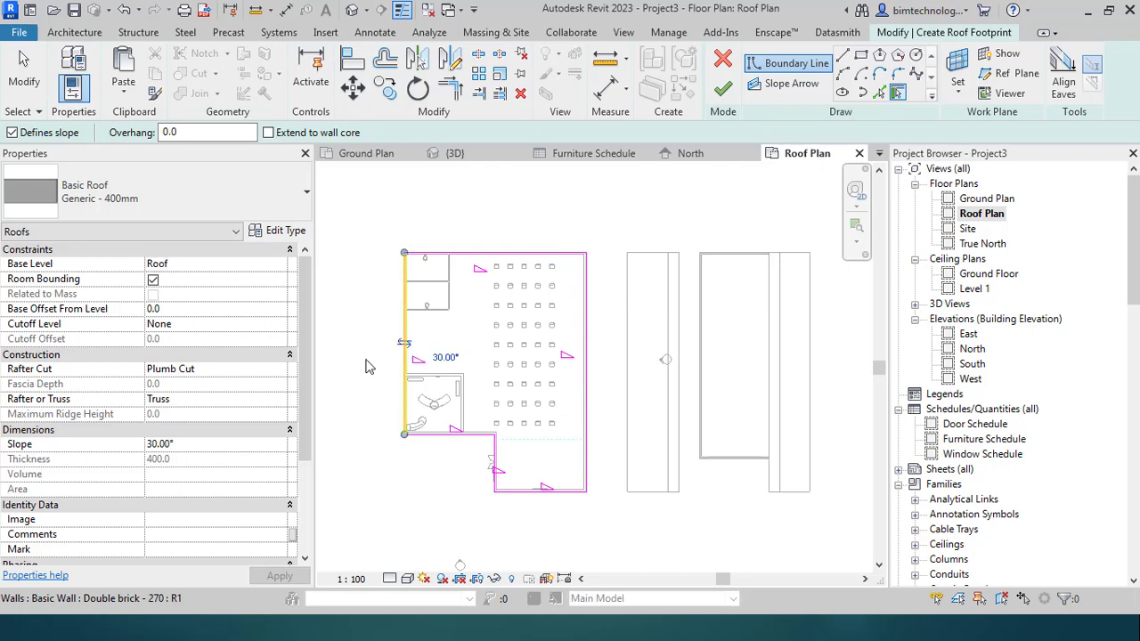
{"action": "left_click", "coordinate": [405, 394]}
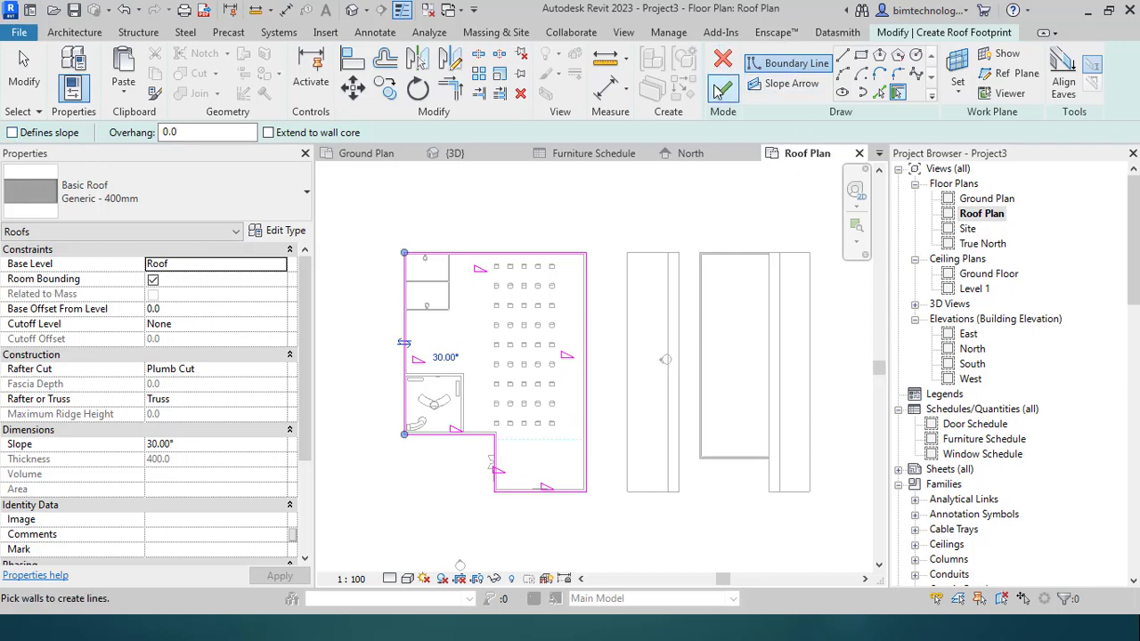
{"action": "left_click", "coordinate": [720, 91]}
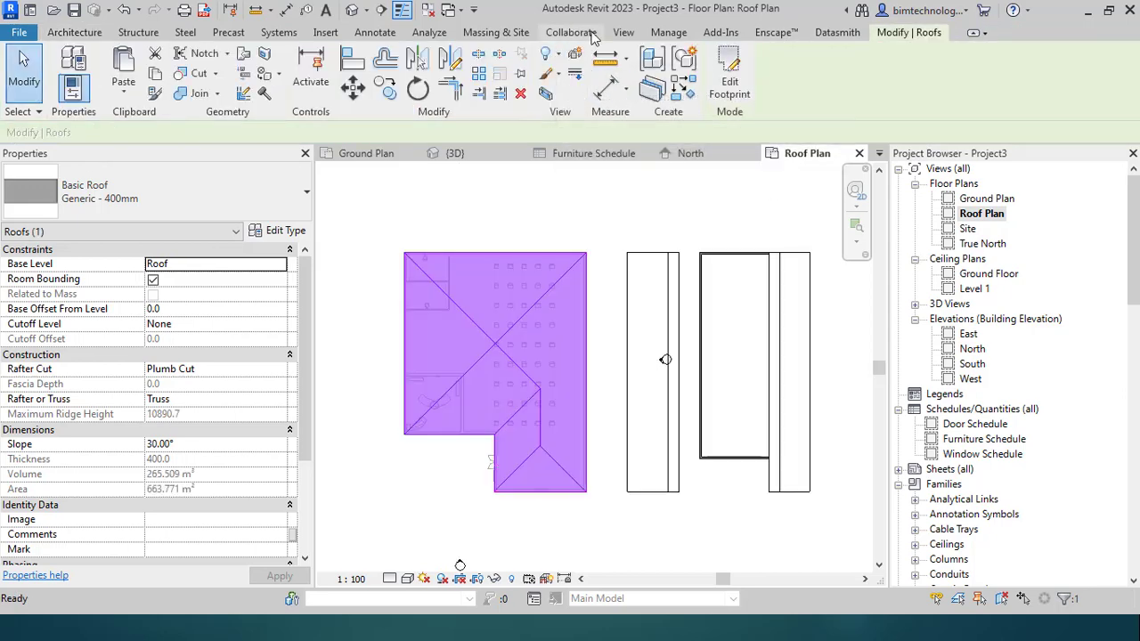
In the 3D view, edit the L-shaped roof's footprint, removing the slope from every edge except the two long parallel ones, and finish.
{"action": "left_click", "coordinate": [624, 34]}
{"action": "left_click", "coordinate": [472, 62]}
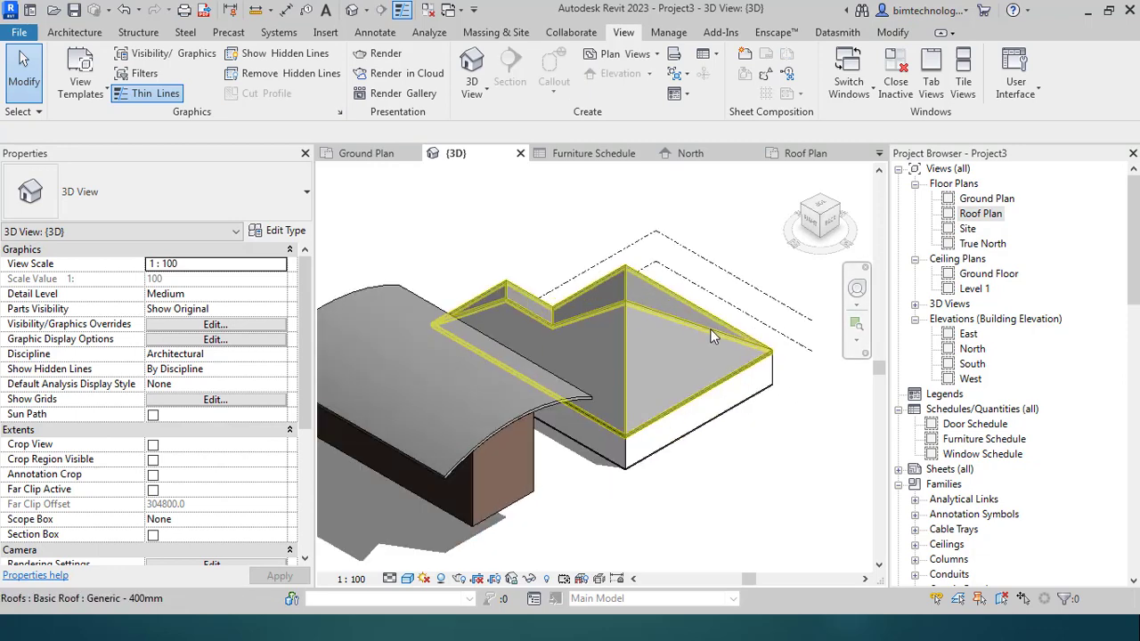
{"action": "left_click", "coordinate": [712, 337]}
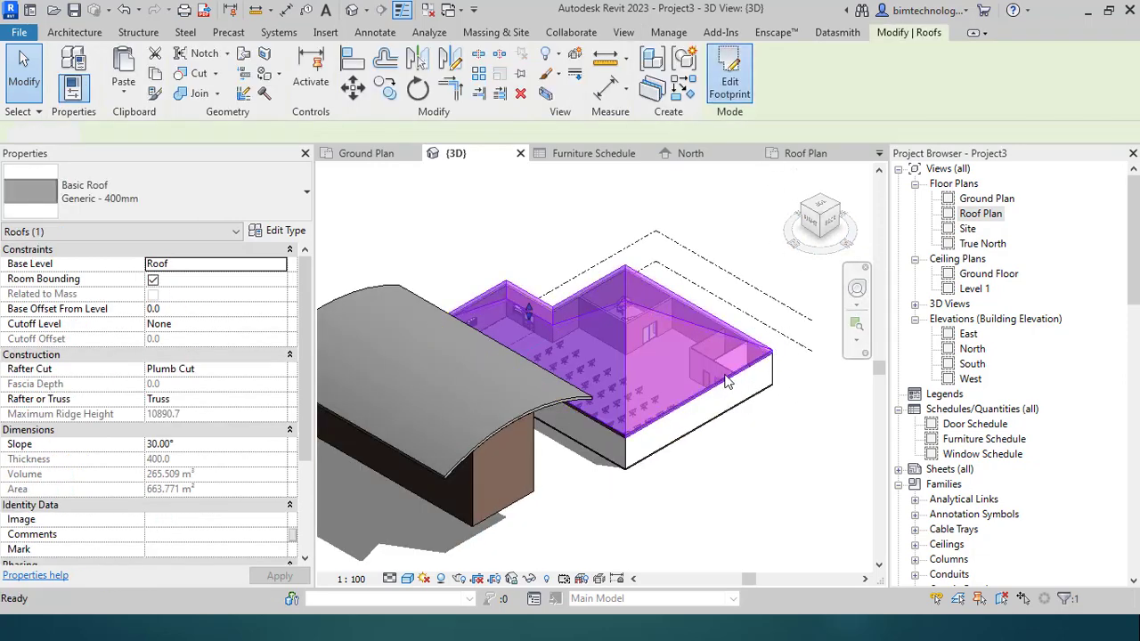
{"action": "double_click", "coordinate": [726, 381]}
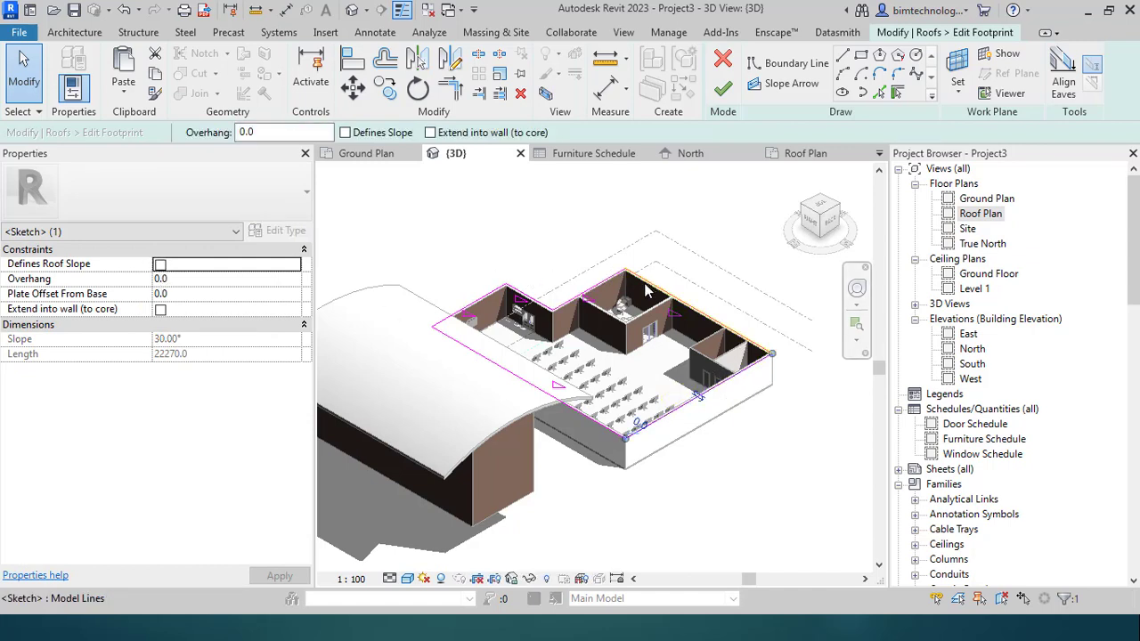
{"action": "left_click", "coordinate": [699, 312]}
{"action": "left_click", "coordinate": [588, 294]}
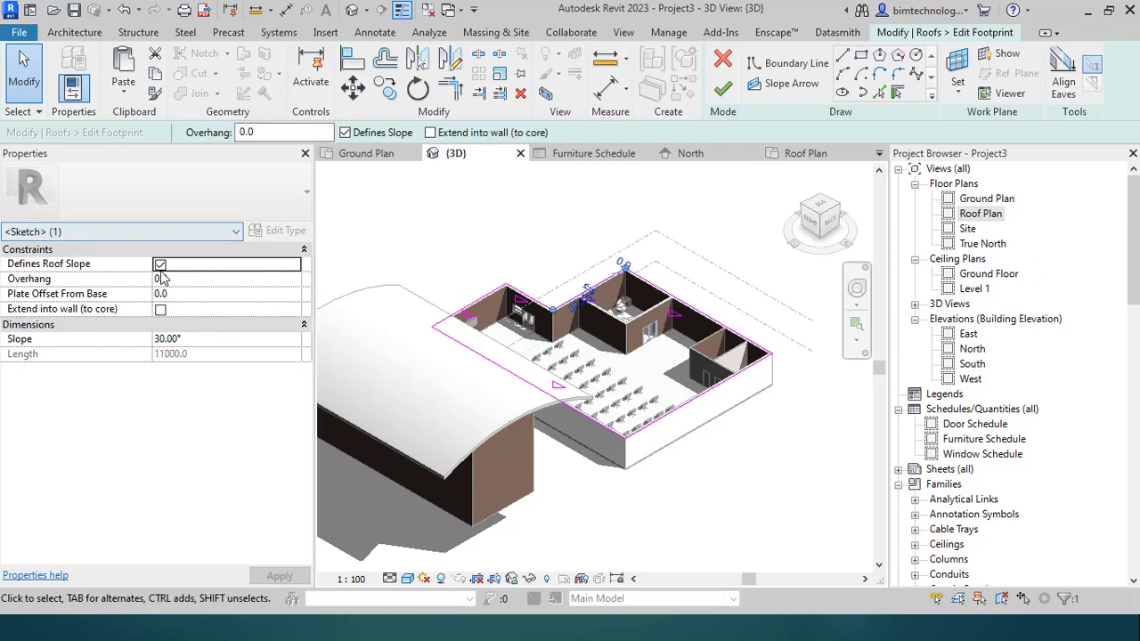
{"action": "left_click", "coordinate": [539, 307]}
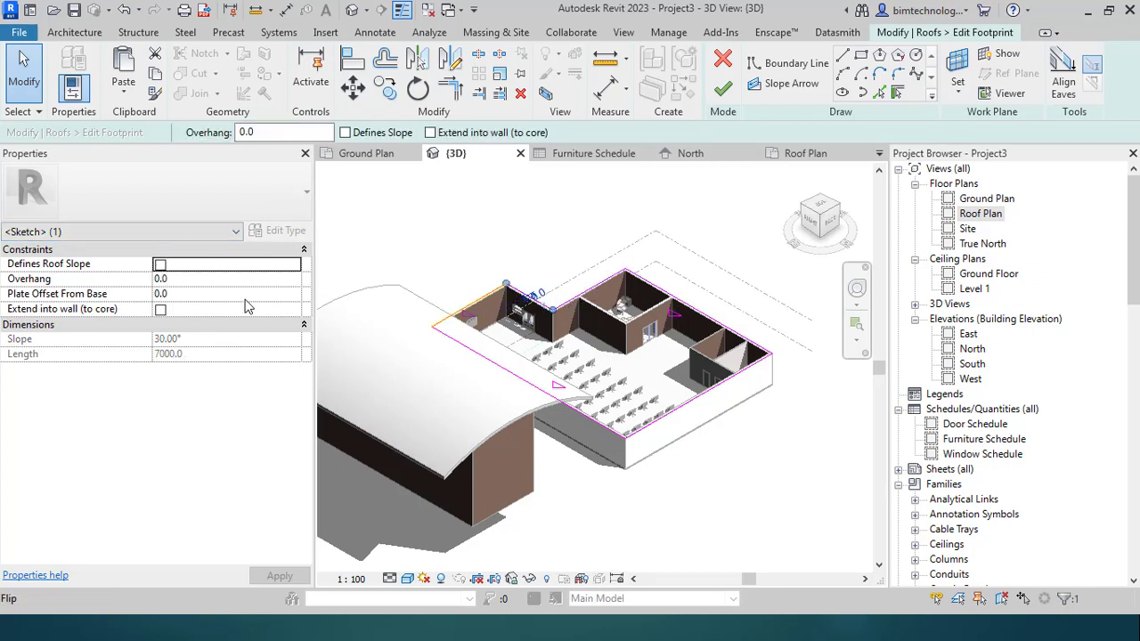
{"action": "left_click", "coordinate": [463, 308]}
{"action": "left_click", "coordinate": [161, 265]}
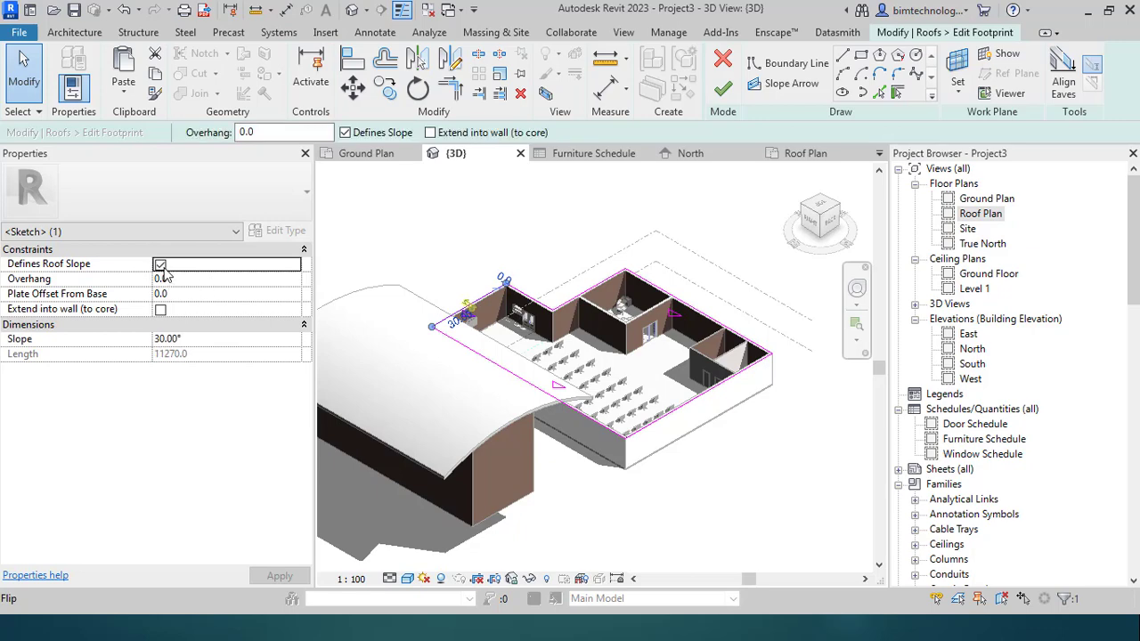
{"action": "left_click", "coordinate": [611, 429]}
{"action": "left_click", "coordinate": [723, 87]}
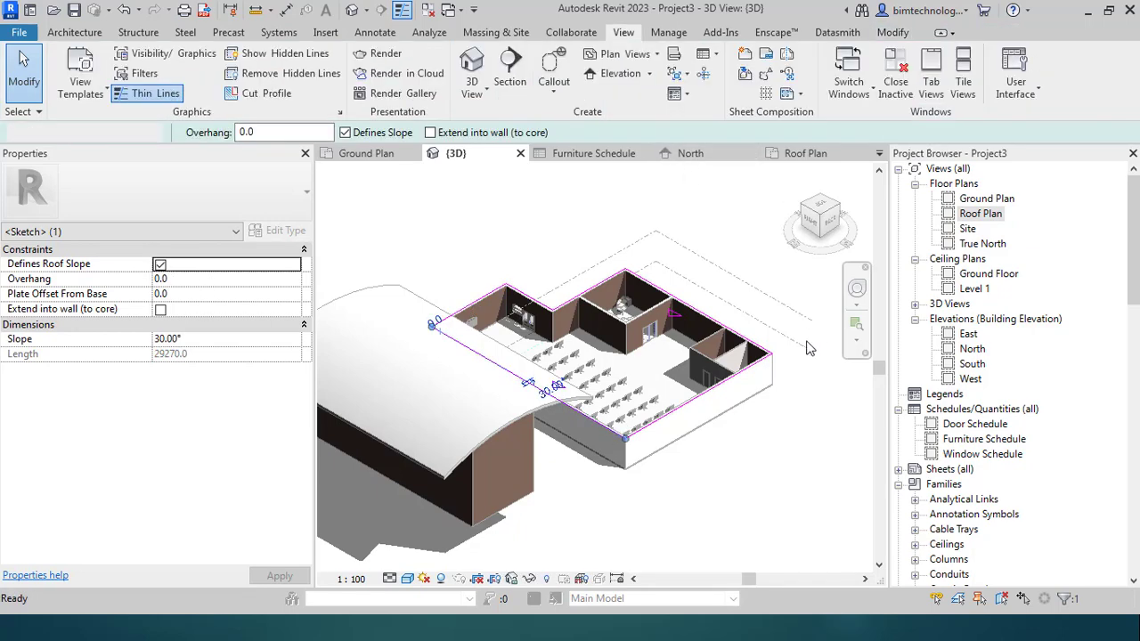
Edit the L-shaped roof's footprint again, clearing the defined slope on the two long parallel edges, and finish it as a flat roof.
{"action": "left_click", "coordinate": [732, 89]}
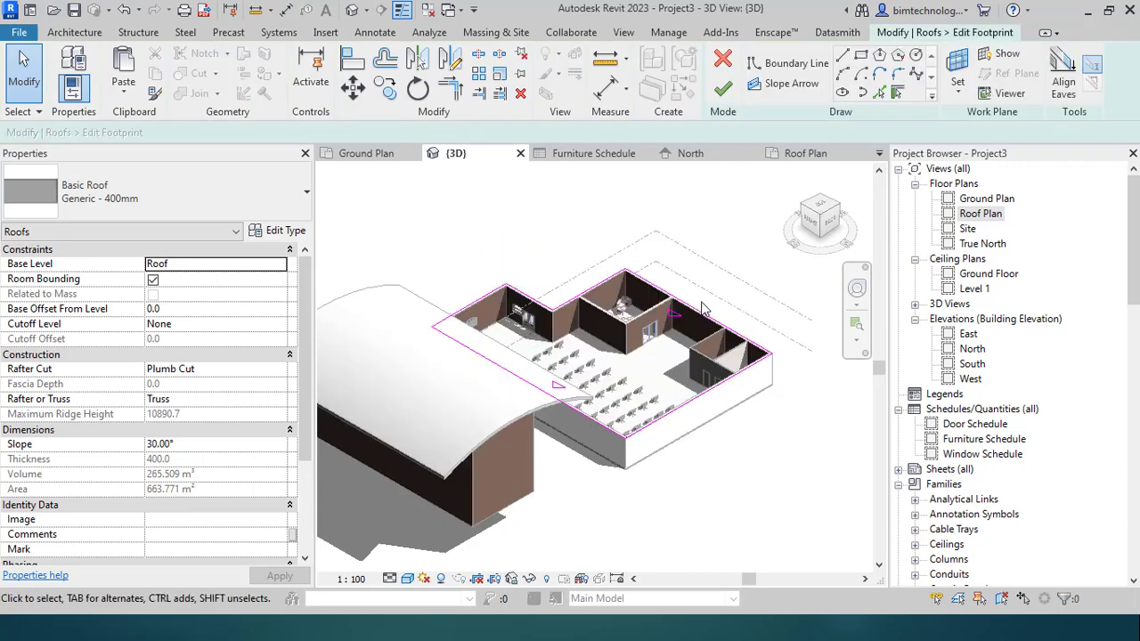
{"action": "left_click", "coordinate": [701, 309]}
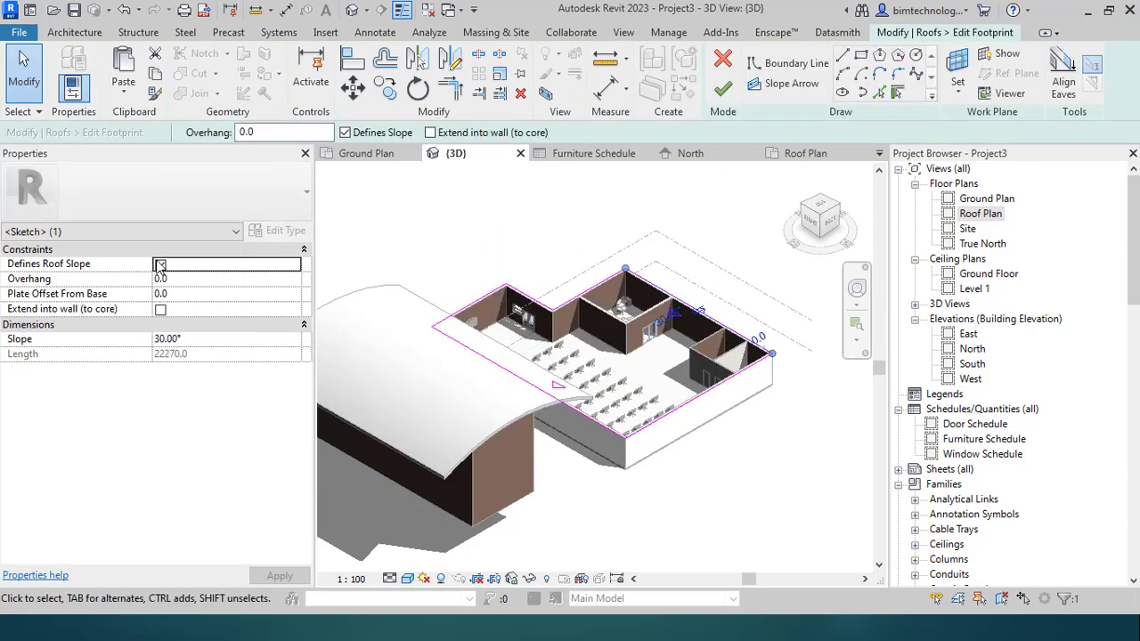
{"action": "left_click", "coordinate": [498, 363]}
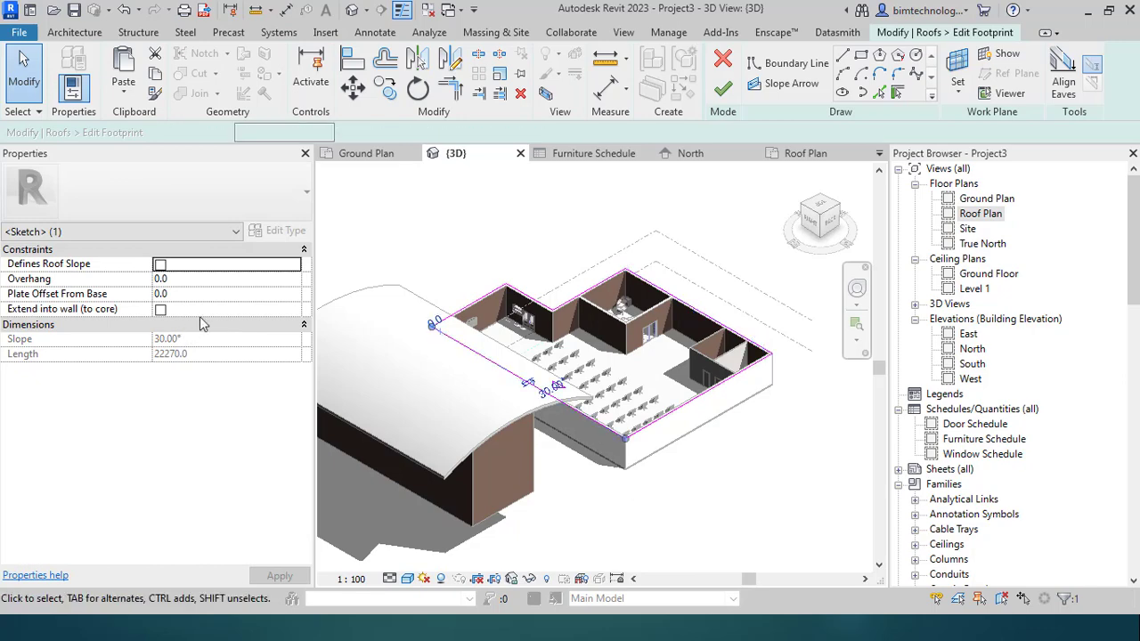
{"action": "left_click", "coordinate": [162, 265]}
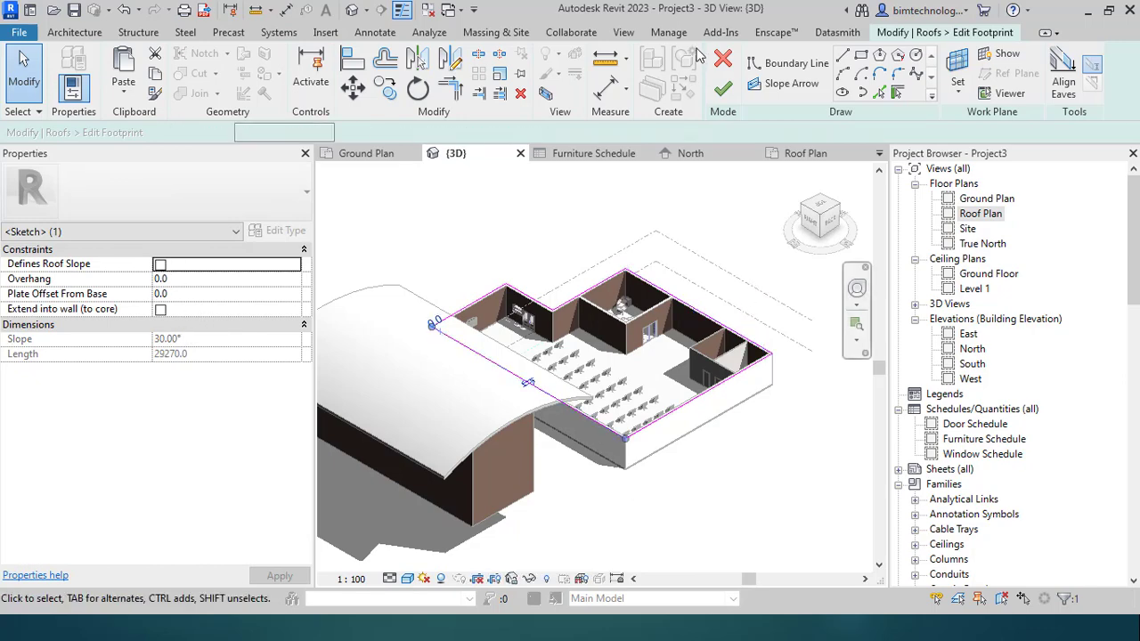
{"action": "left_click", "coordinate": [722, 88]}
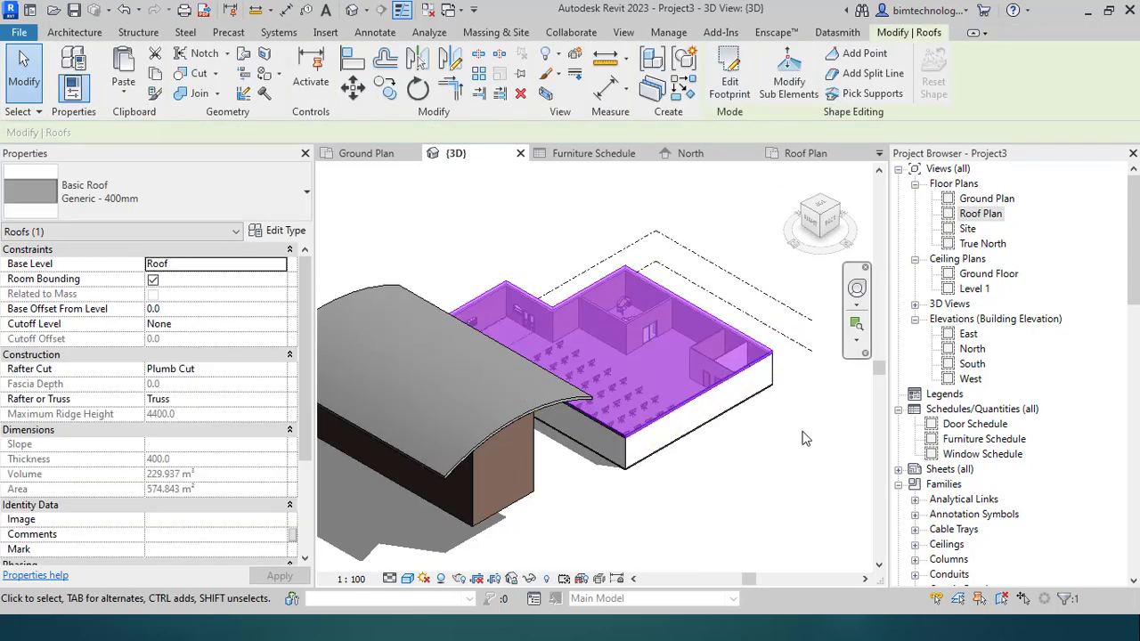
{"action": "key", "text": "Escape"}
{"action": "scroll", "coordinate": [886, 497], "scroll_direction": "down", "scroll_amount": 1}
{"action": "scroll", "coordinate": [837, 436], "scroll_direction": "down", "scroll_amount": 3}
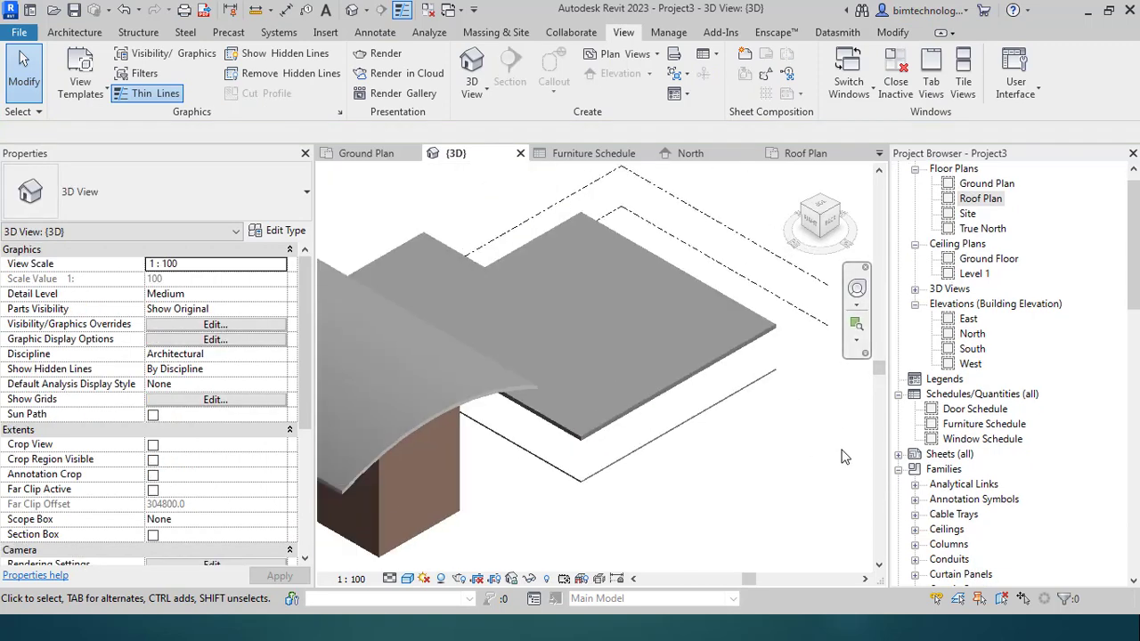
Turn the flat roof into a mono-pitch roof by defining a 30° slope on the outer long footprint edge away from the curved-roof building.
{"action": "left_click", "coordinate": [730, 328]}
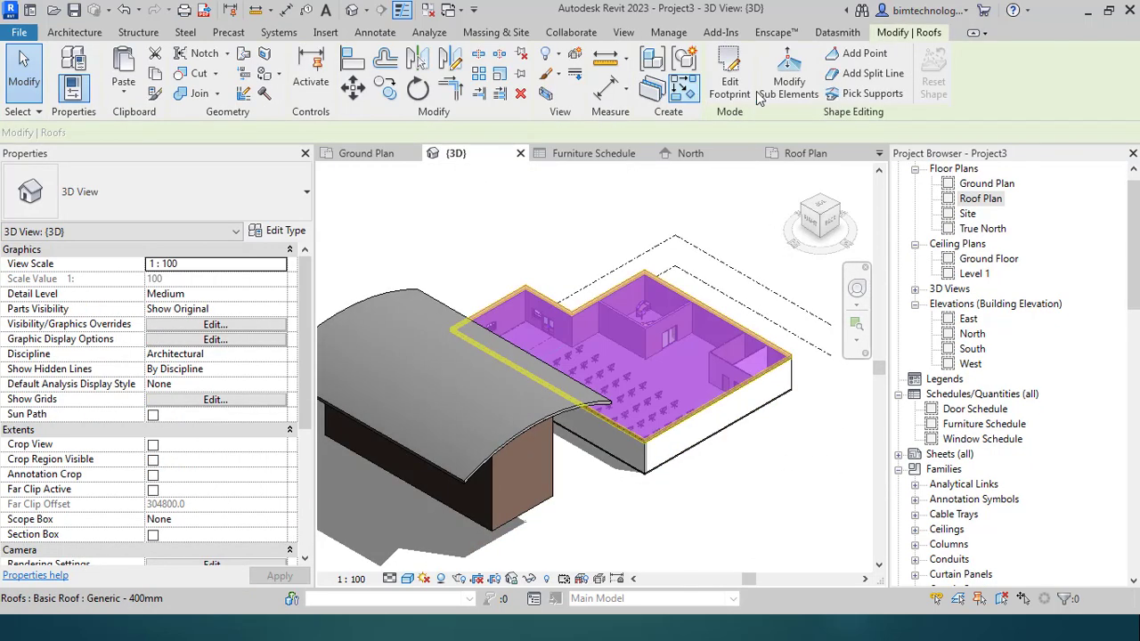
{"action": "double_click", "coordinate": [717, 316]}
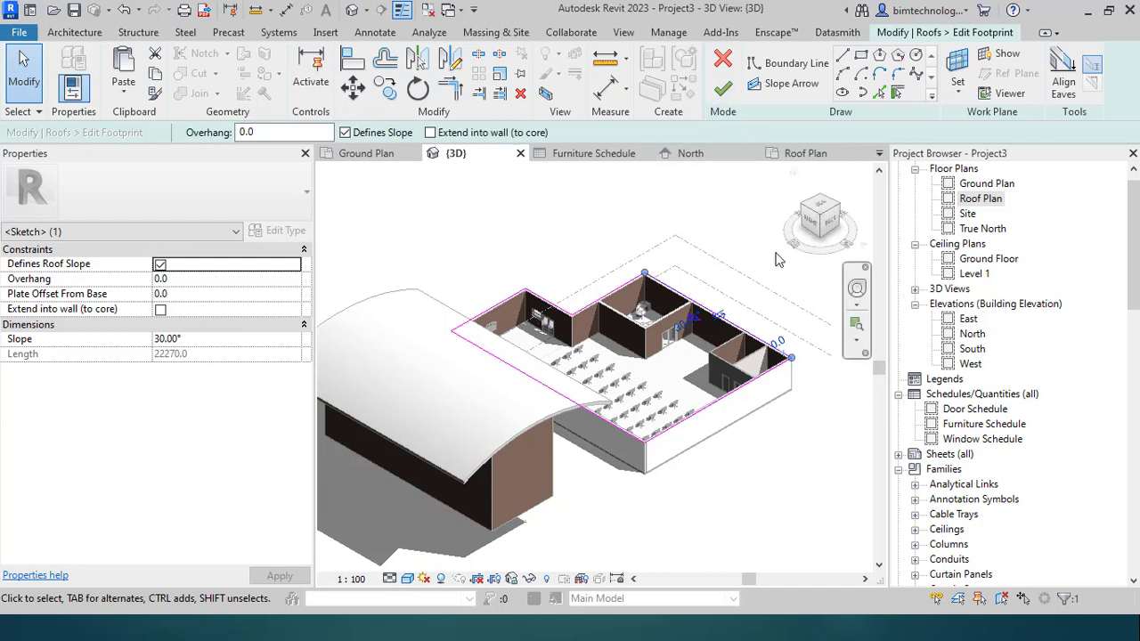
{"action": "left_click", "coordinate": [714, 102]}
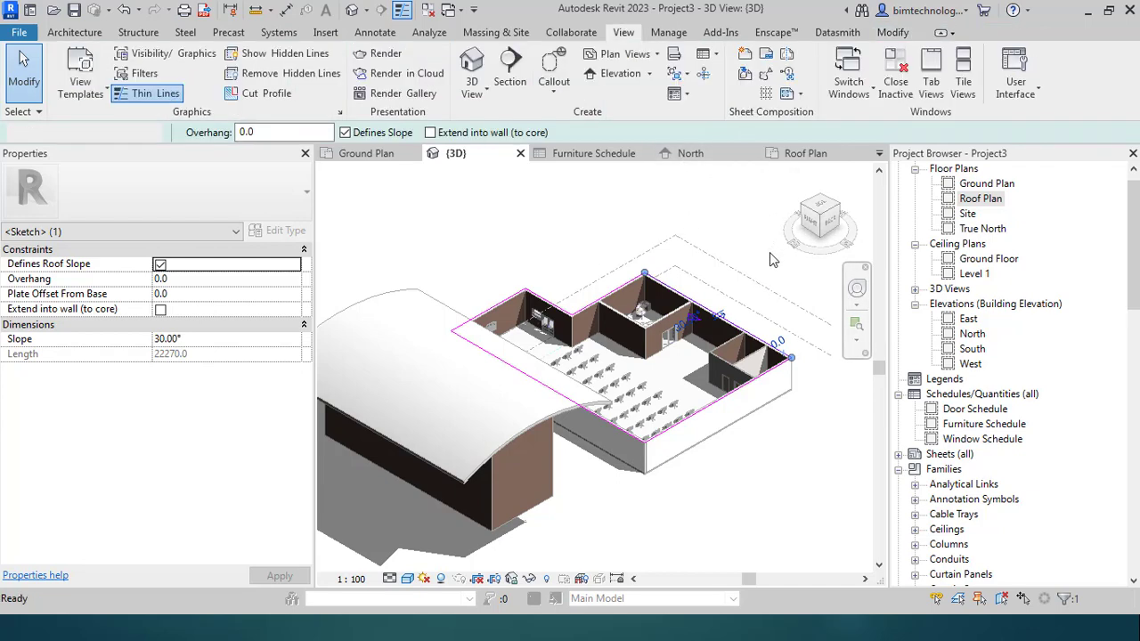
{"action": "key", "text": "Escape"}
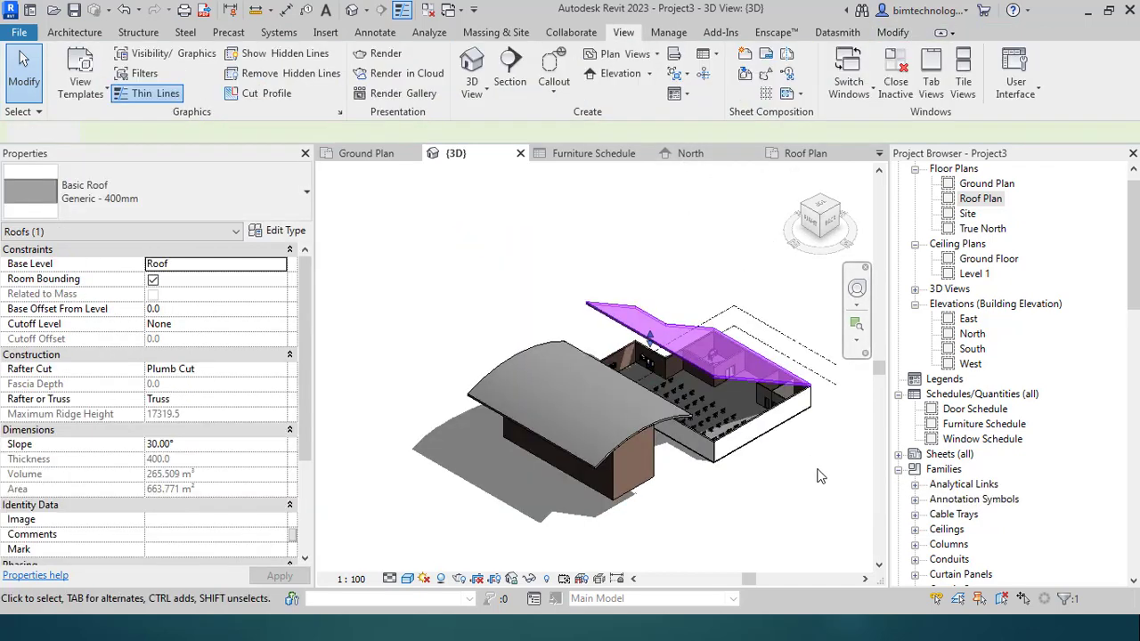
{"action": "middle_click_drag", "start_coordinate": [591, 352], "coordinate": [639, 354]}
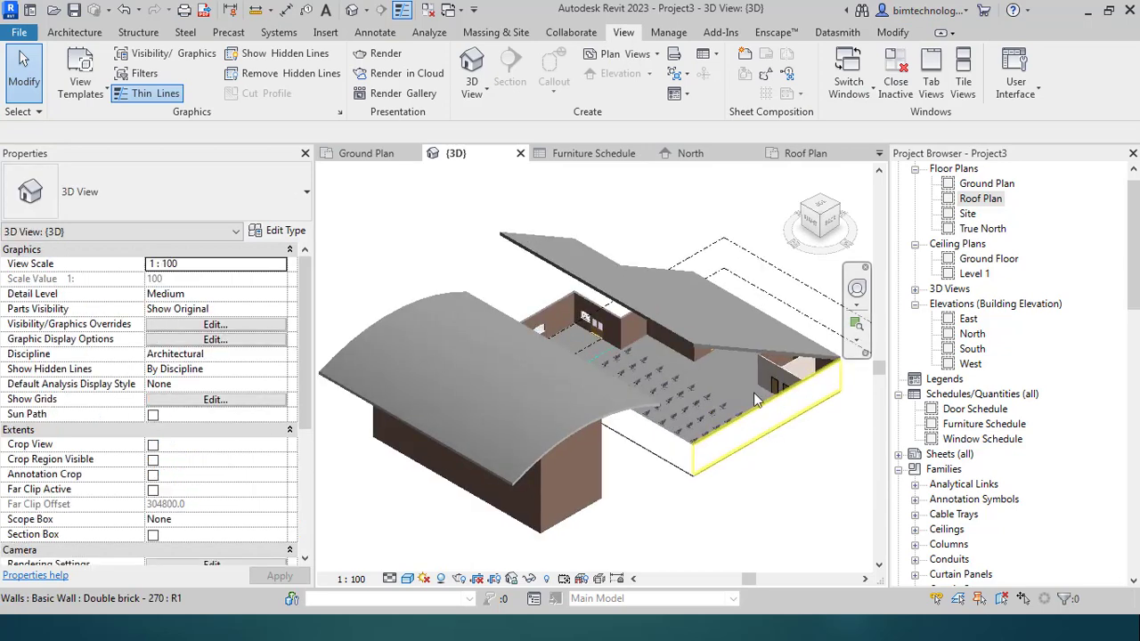
{"action": "left_click", "coordinate": [682, 445]}
{"action": "key", "text": "Escape"}
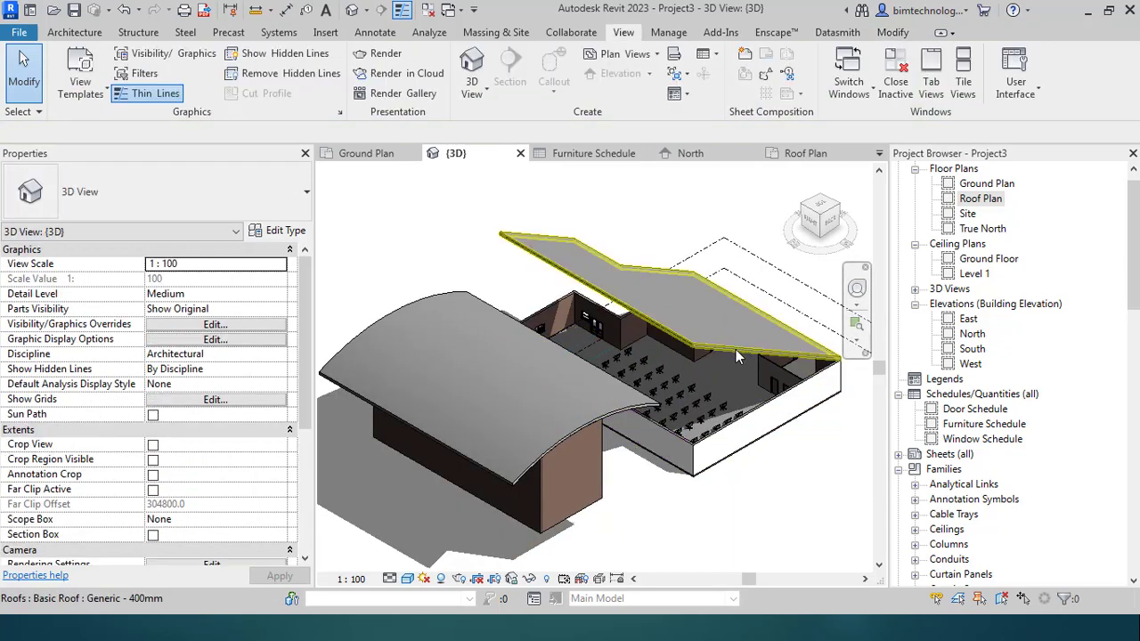
Set the slope of the L-shaped roof's single slope-defining edge to 5° and finish the footprint.
{"action": "left_click", "coordinate": [735, 349]}
{"action": "double_click", "coordinate": [751, 300]}
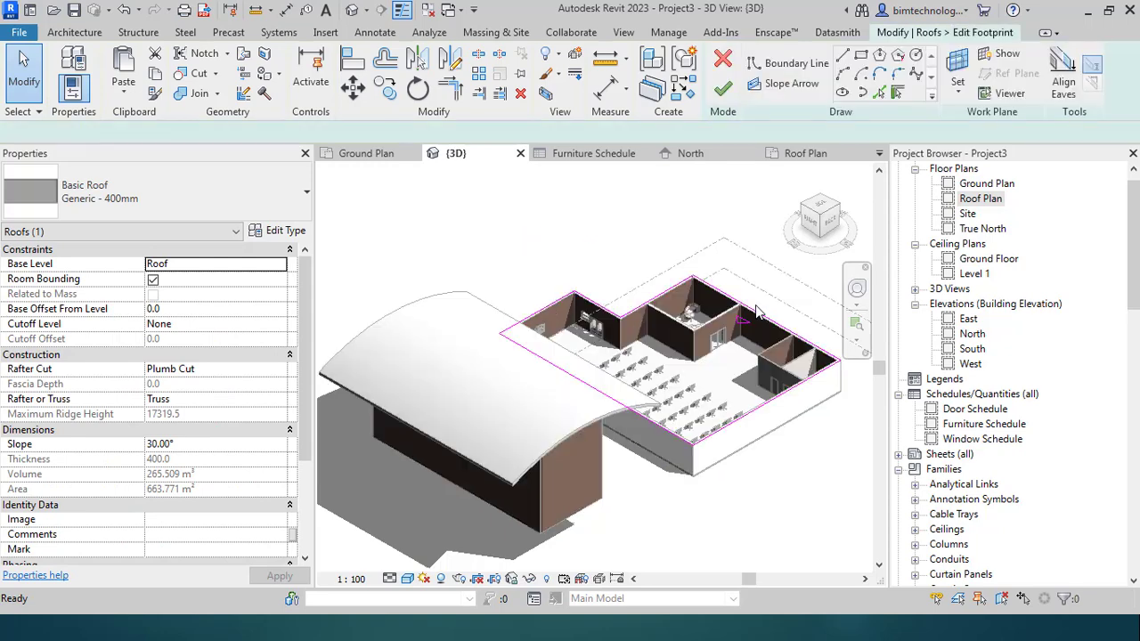
{"action": "left_click", "coordinate": [764, 321]}
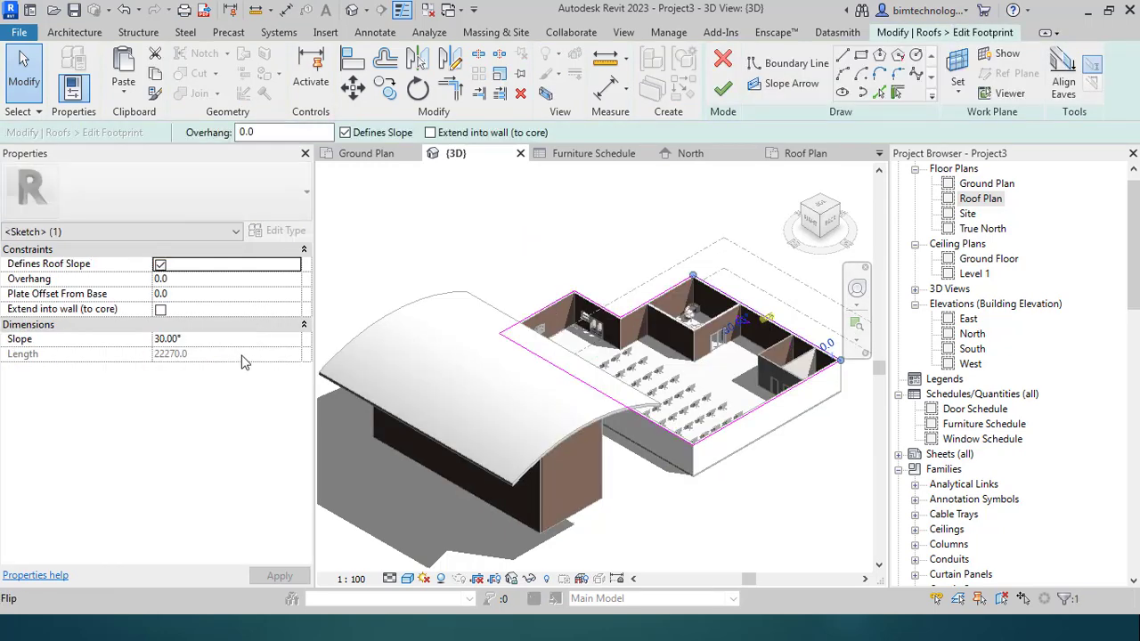
{"action": "left_click", "coordinate": [253, 339]}
{"action": "key", "text": "Return"}
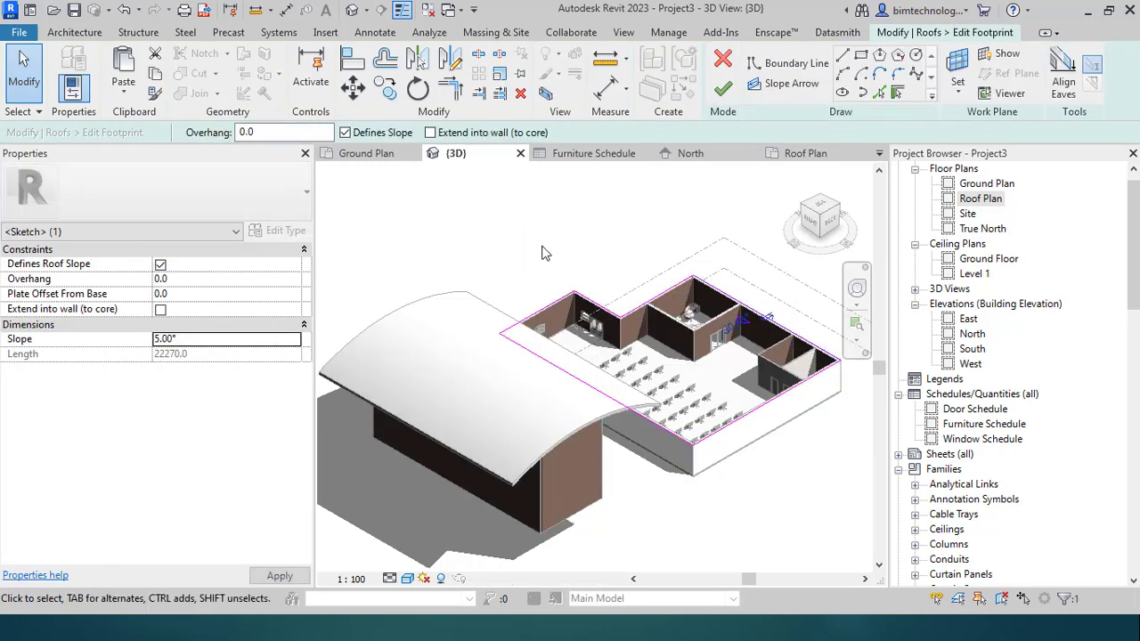
{"action": "left_click", "coordinate": [723, 87]}
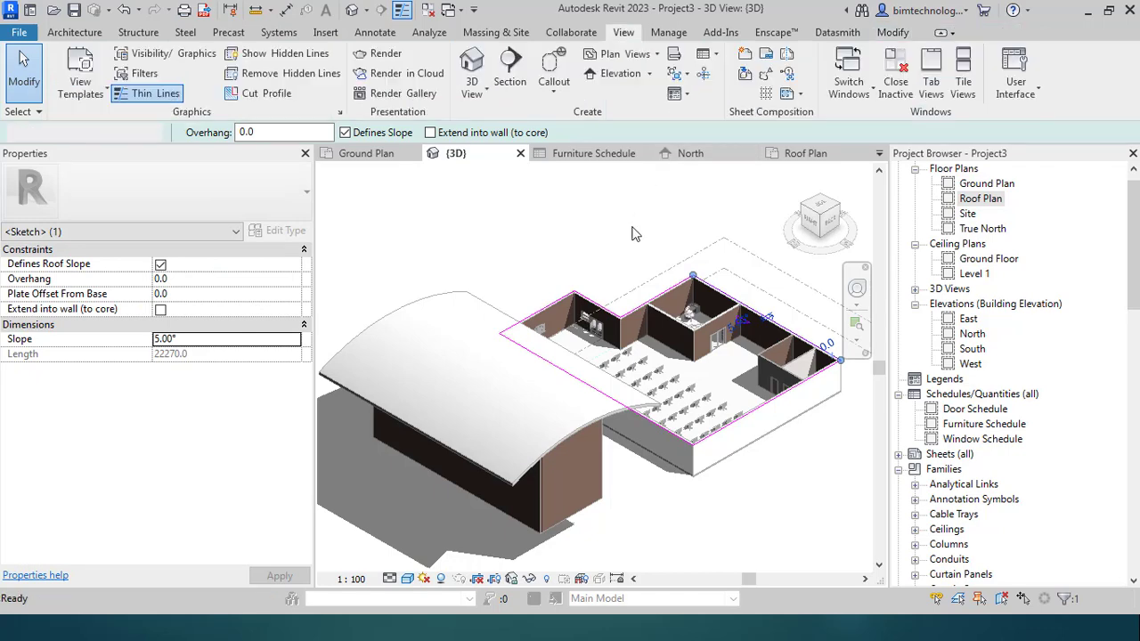
{"action": "key", "text": "Escape"}
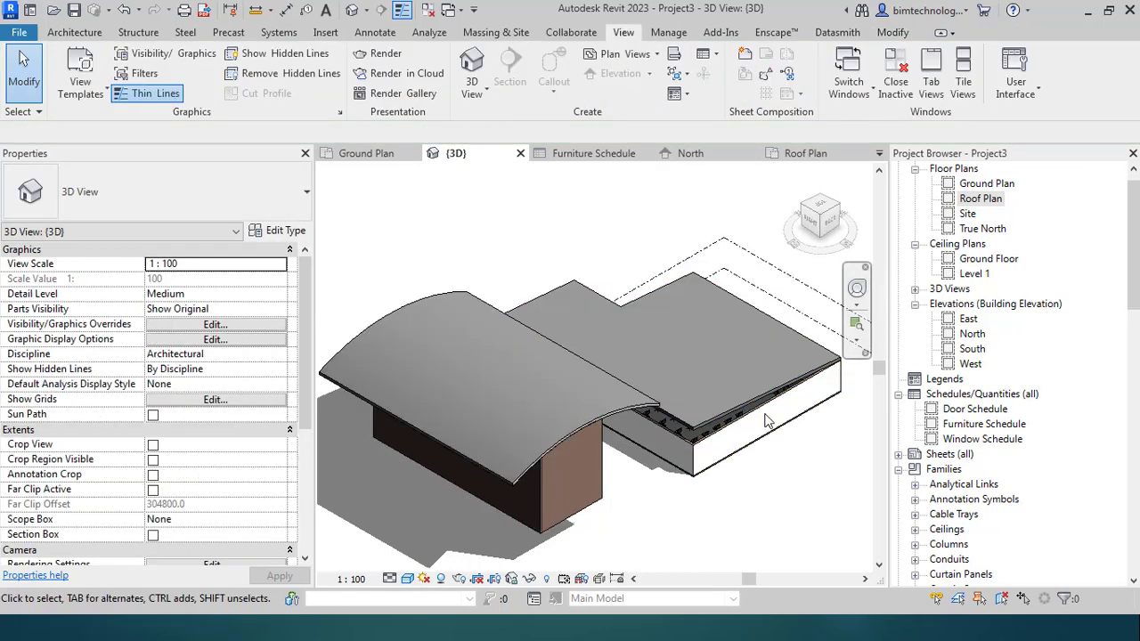
Attach the tops of the L-shaped building's two exposed front walls to the sloped roof above.
{"action": "left_click", "coordinate": [695, 437]}
{"action": "left_click", "coordinate": [677, 443]}
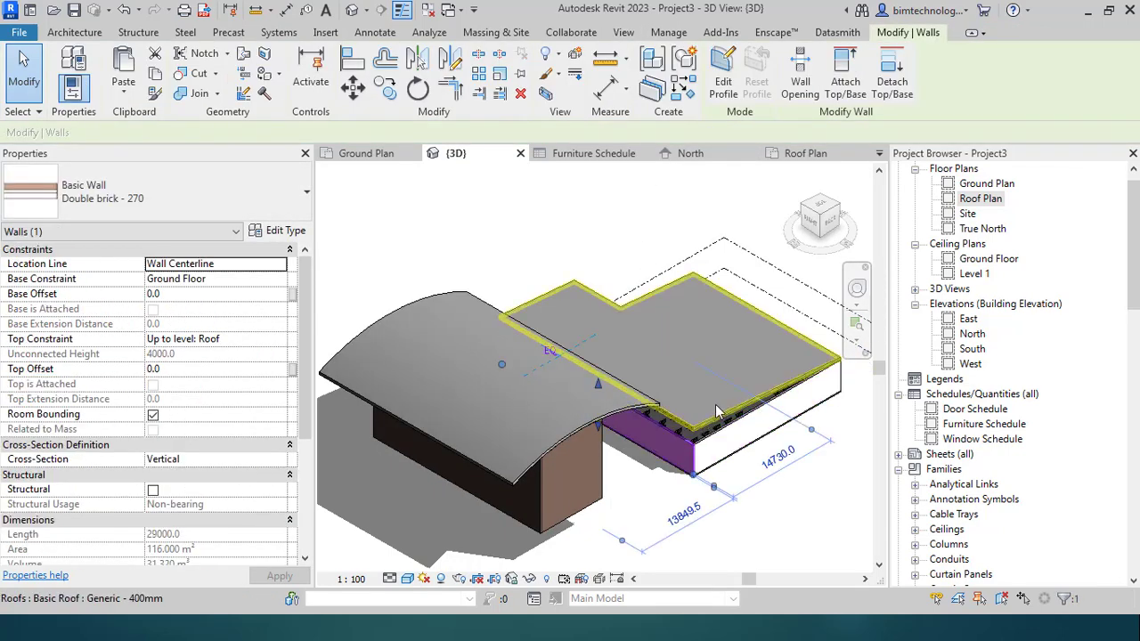
{"action": "left_click", "coordinate": [766, 414], "text": "ctrl"}
{"action": "left_click", "coordinate": [846, 80]}
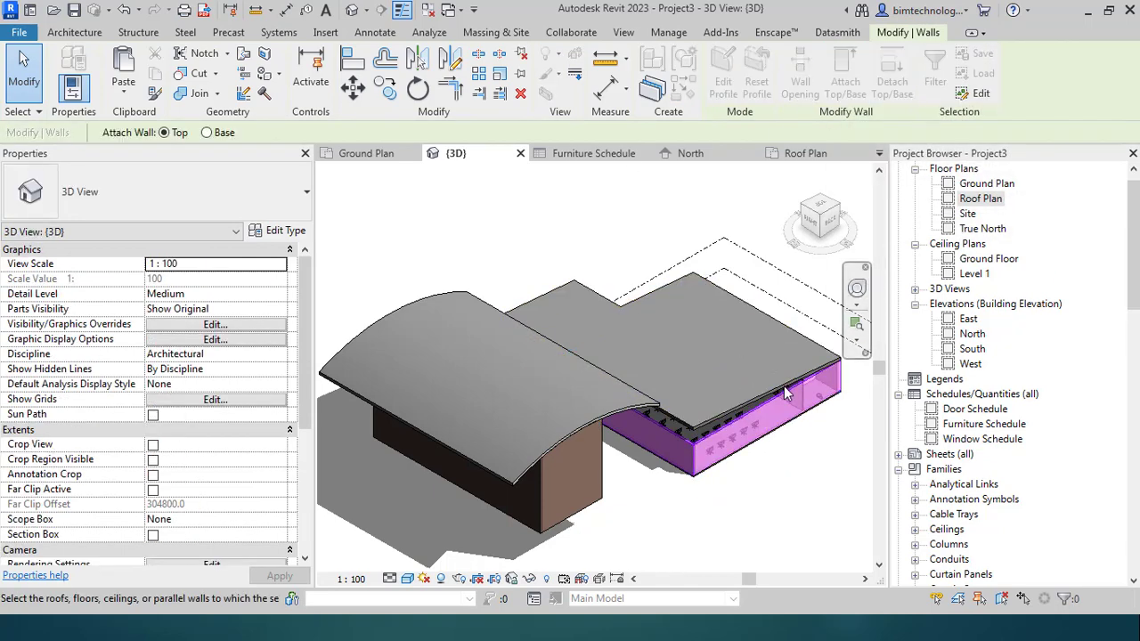
{"action": "left_click", "coordinate": [804, 517]}
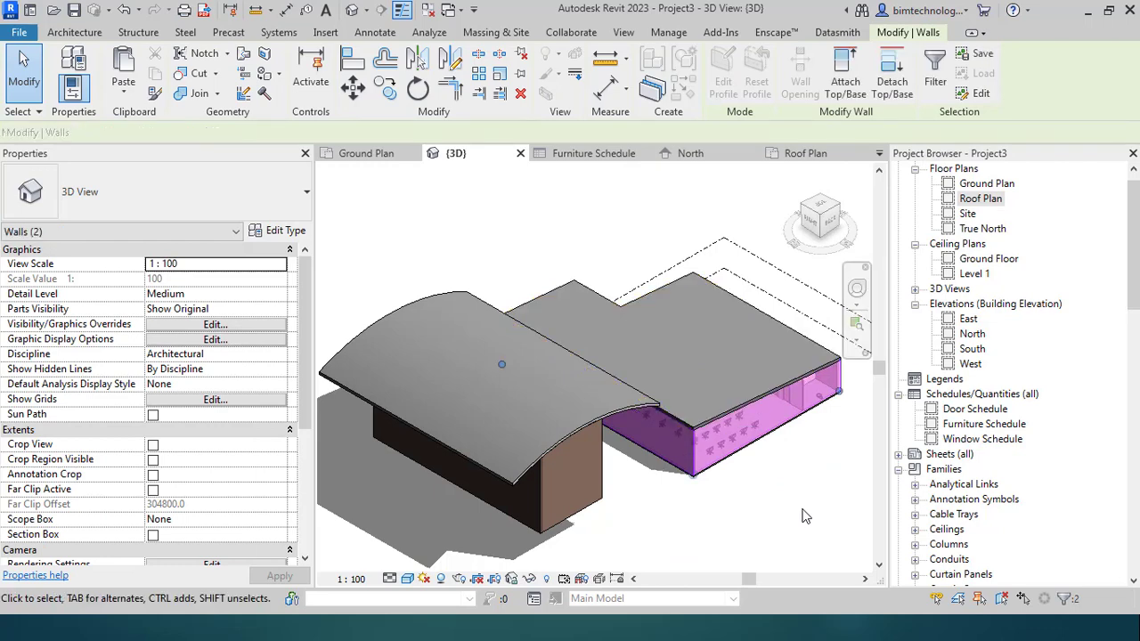
{"action": "left_click", "coordinate": [624, 32]}
{"action": "scroll", "coordinate": [739, 538], "scroll_direction": "down", "scroll_amount": 3}
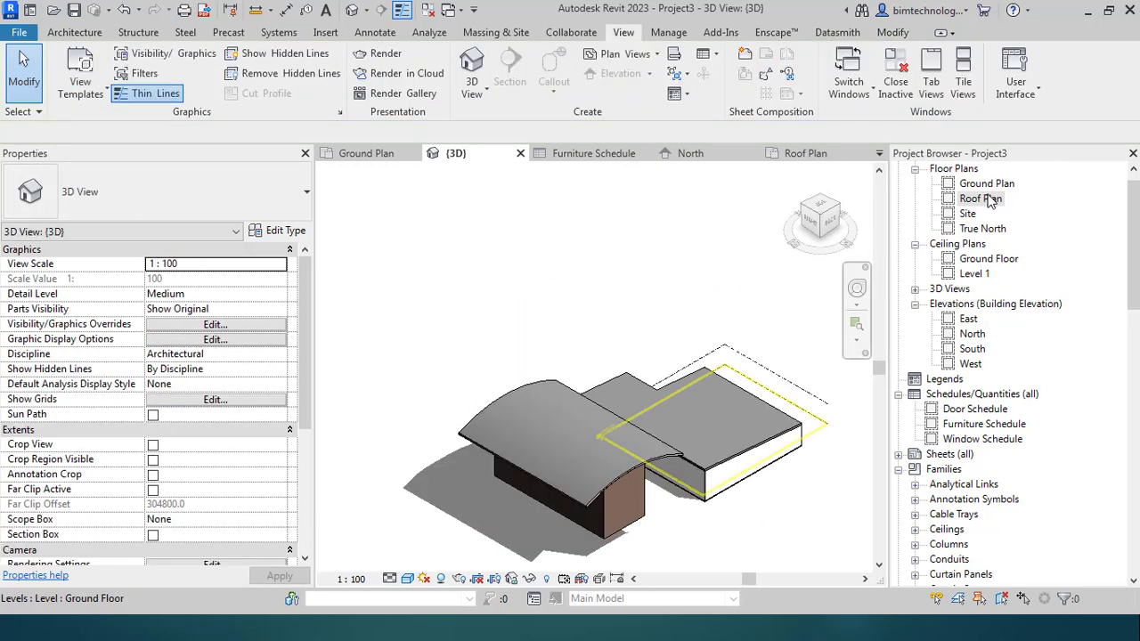
In the Roof Plan view, start an in-place component in the Mass category and name it Mass 1.
{"action": "double_click", "coordinate": [981, 199]}
{"action": "scroll", "coordinate": [445, 481], "scroll_direction": "down", "scroll_amount": 3}
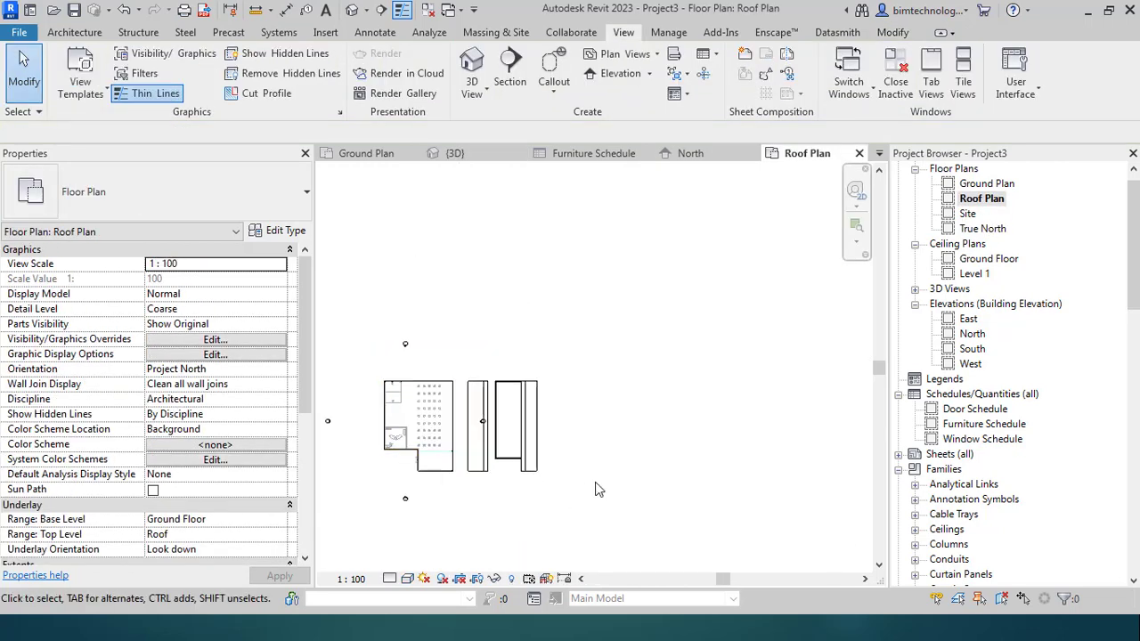
{"action": "scroll", "coordinate": [538, 485], "scroll_direction": "up", "scroll_amount": 2}
{"action": "left_click", "coordinate": [76, 32]}
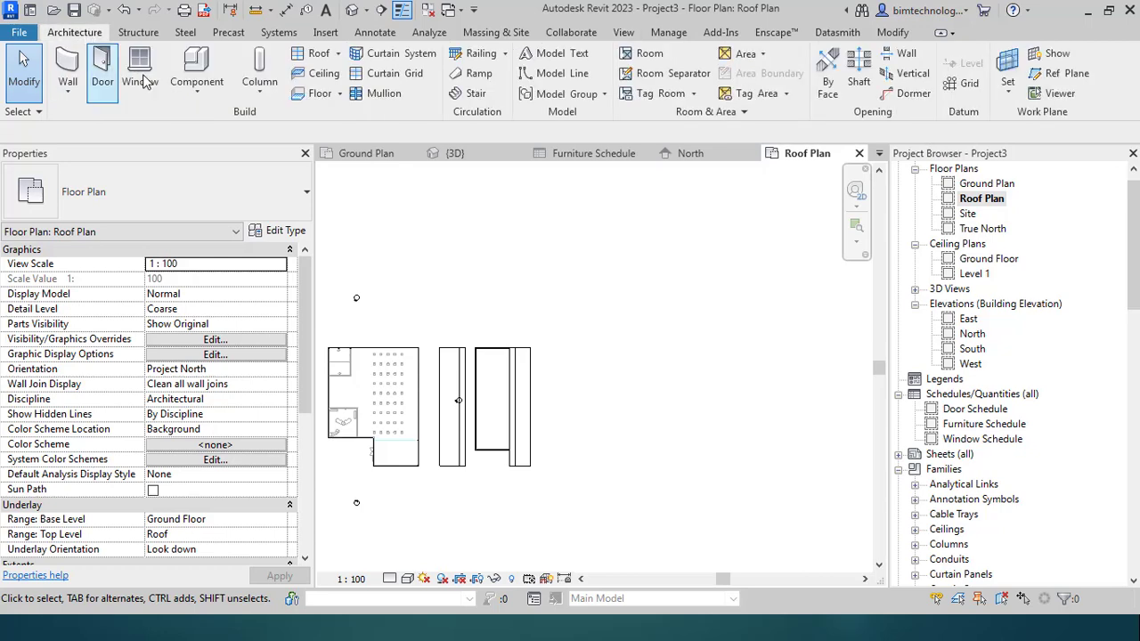
{"action": "left_click", "coordinate": [209, 97]}
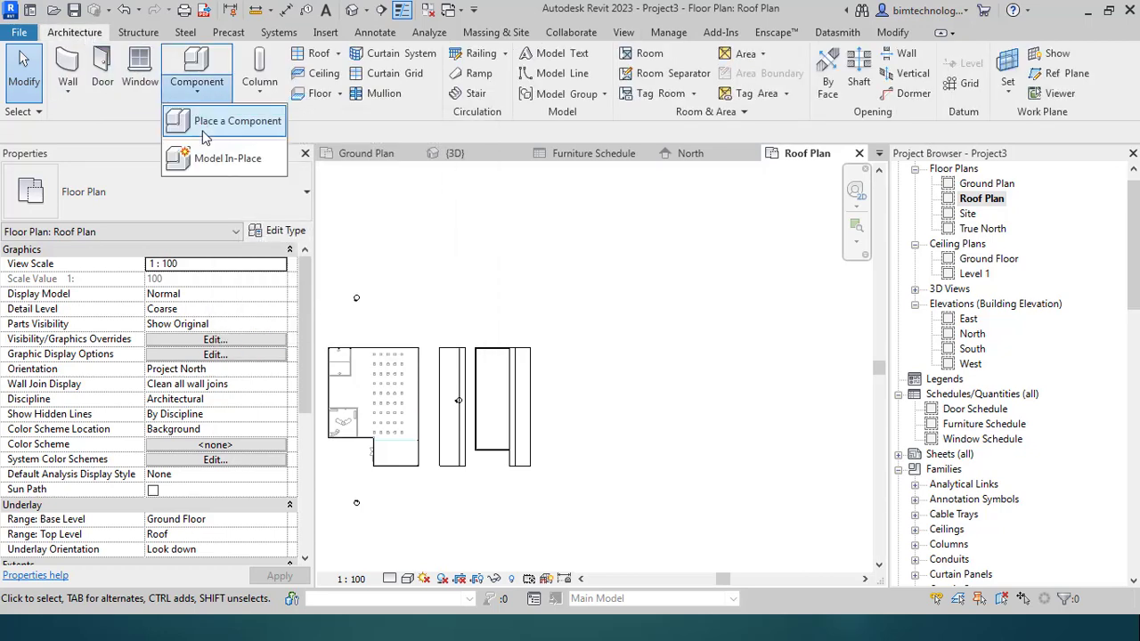
{"action": "left_click", "coordinate": [201, 159]}
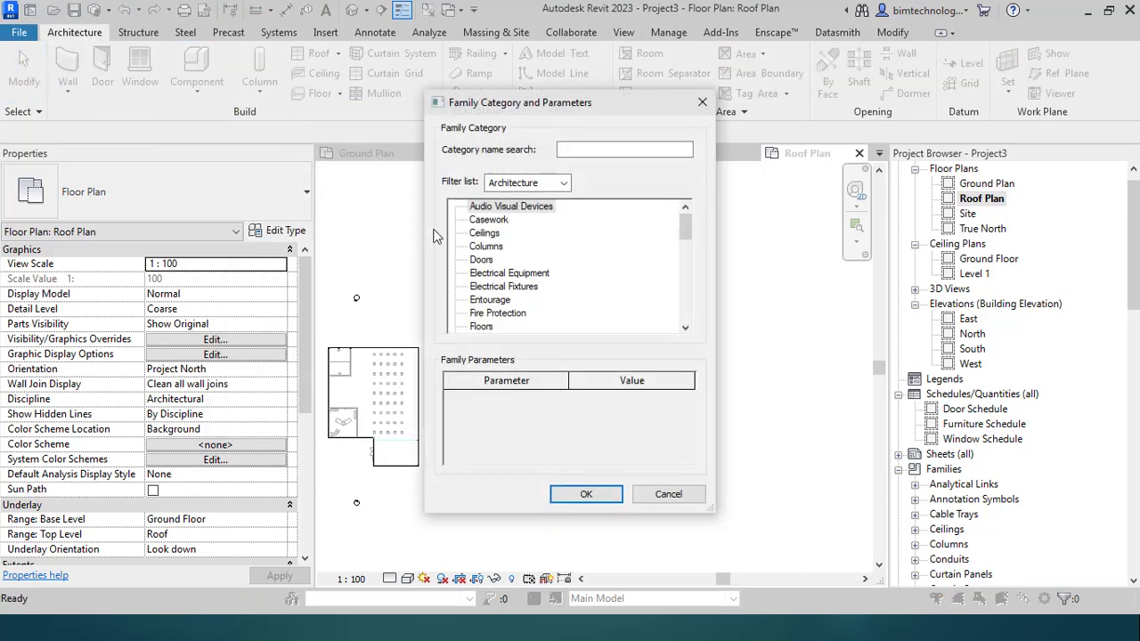
{"action": "scroll", "coordinate": [497, 298], "scroll_direction": "down", "scroll_amount": 1}
{"action": "scroll", "coordinate": [490, 303], "scroll_direction": "down", "scroll_amount": 2}
{"action": "left_click", "coordinate": [492, 314]}
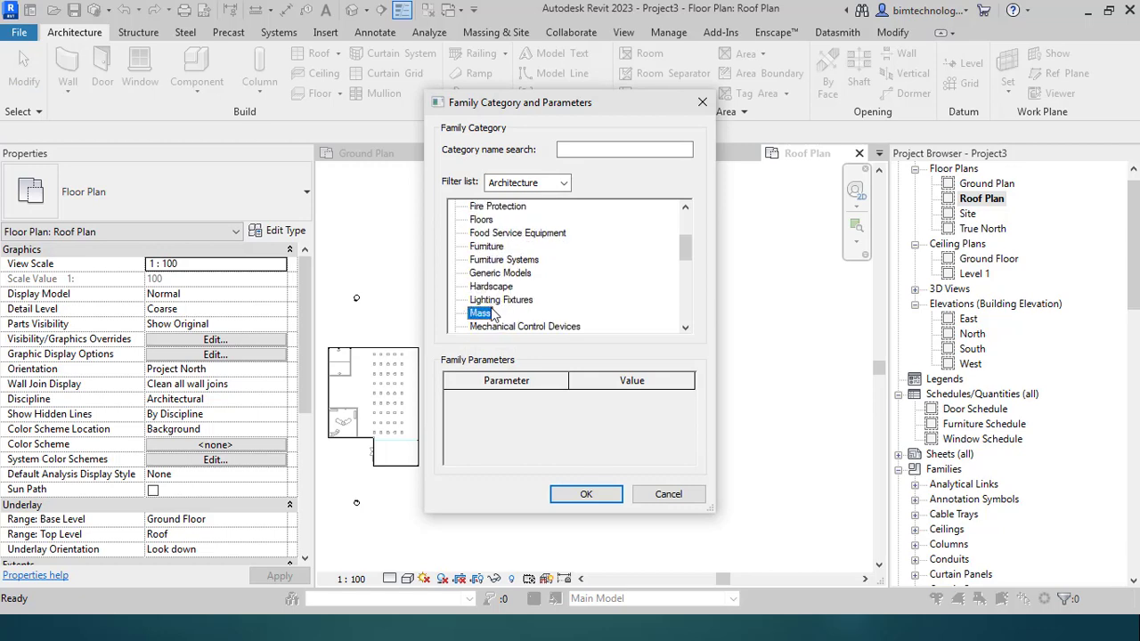
{"action": "left_click", "coordinate": [587, 494]}
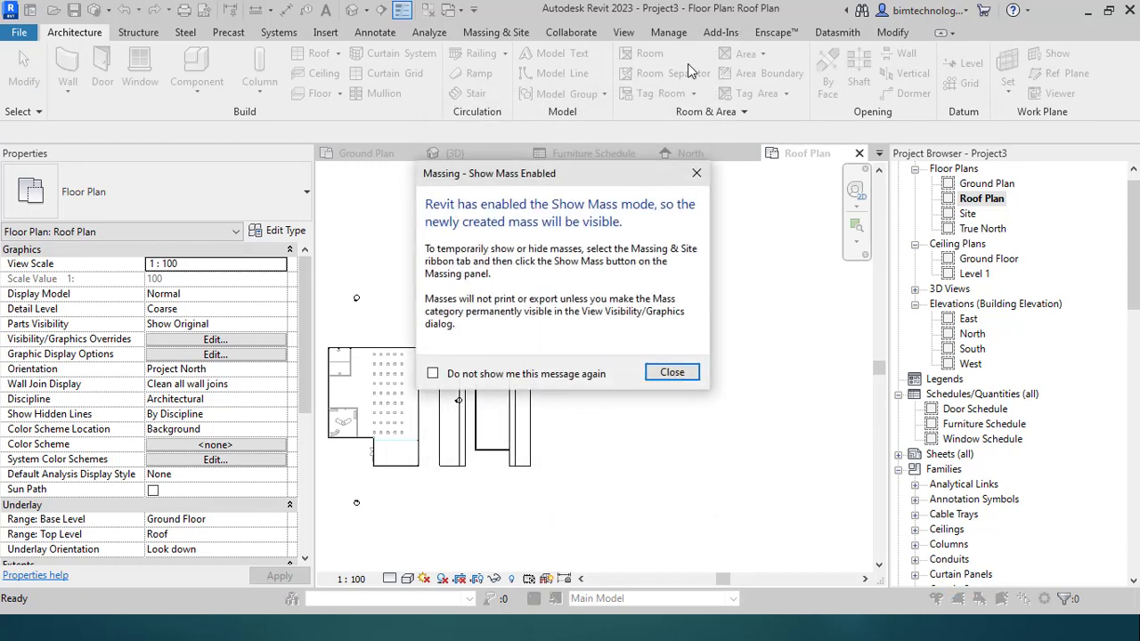
{"action": "left_click", "coordinate": [670, 373]}
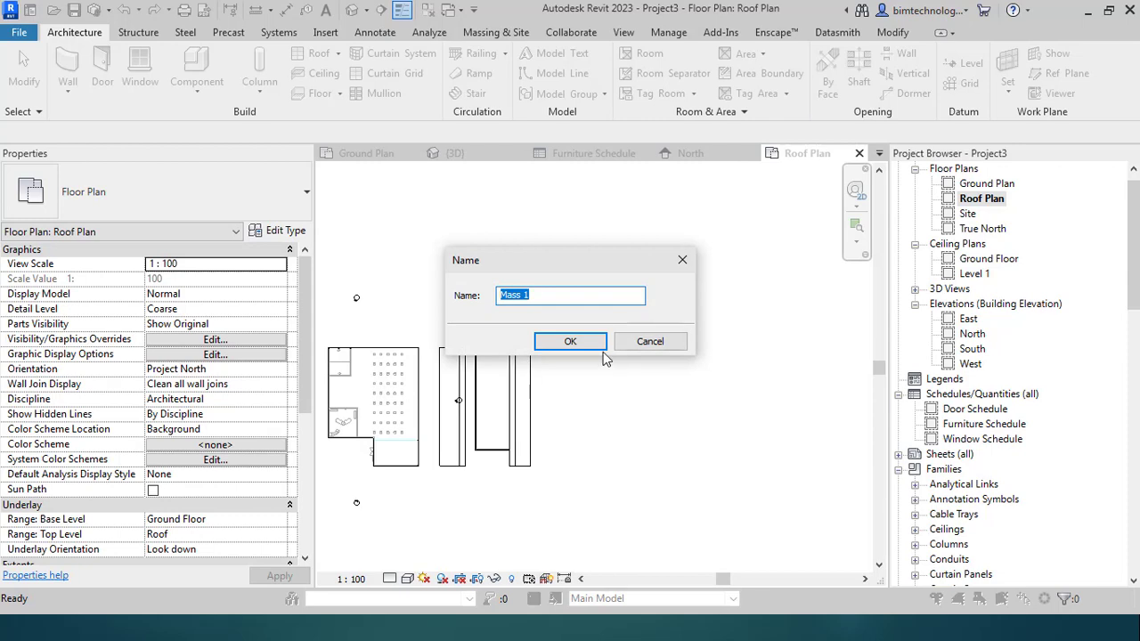
{"action": "left_click", "coordinate": [598, 347]}
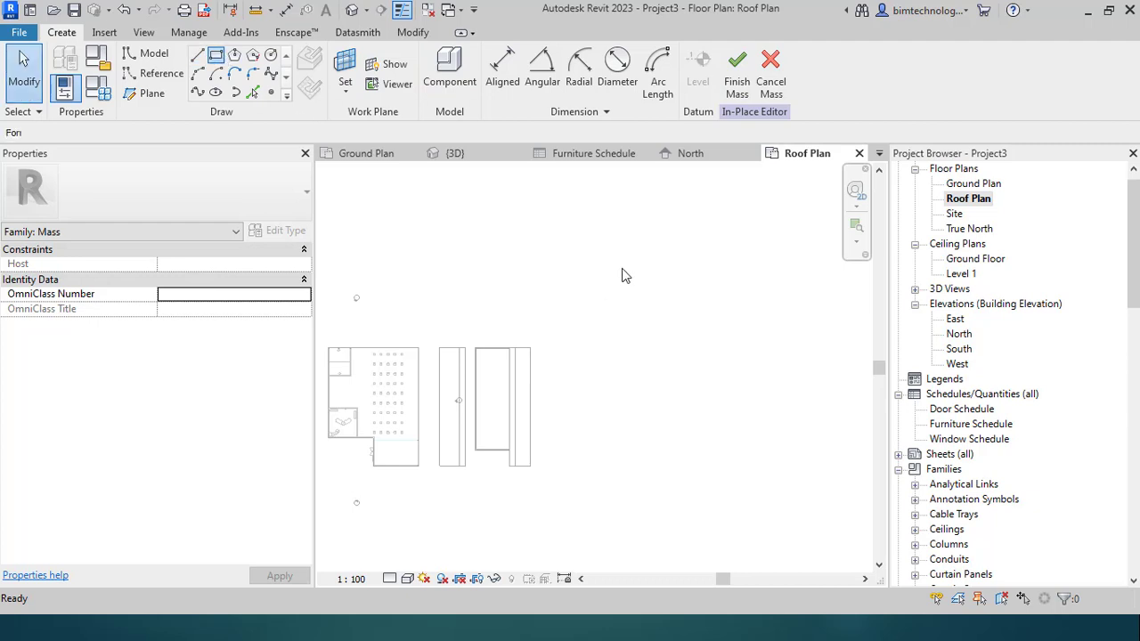
Draw a rectangle of about 39000 by 46000 mm in the empty area beside the existing buildings and create a solid form from it.
{"action": "left_click", "coordinate": [595, 311]}
{"action": "left_click", "coordinate": [754, 498]}
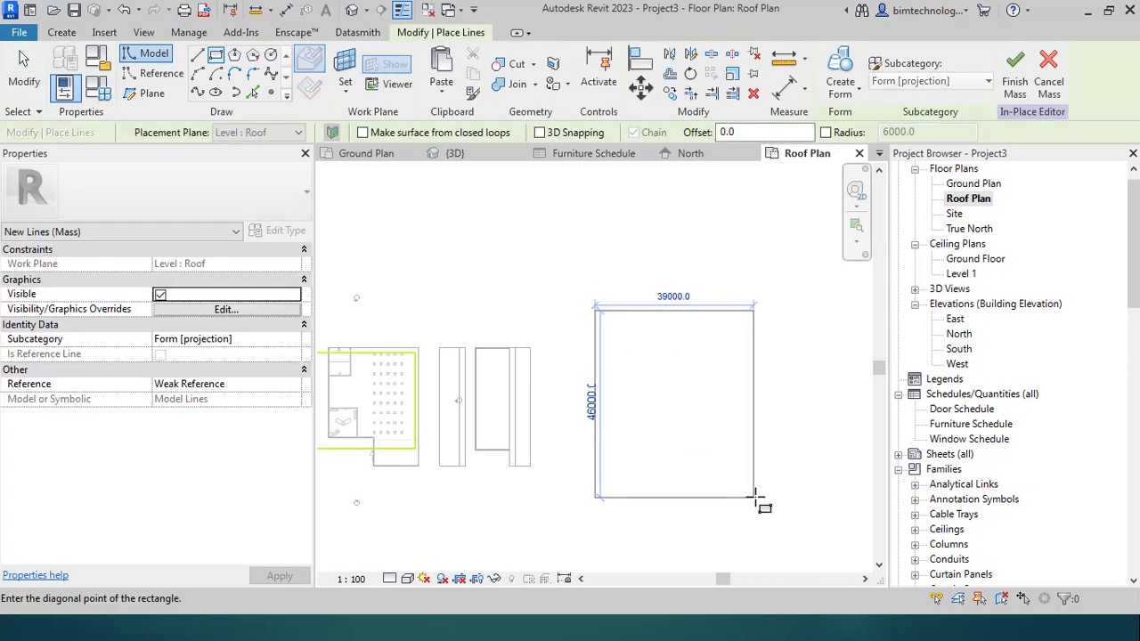
{"action": "left_click", "coordinate": [857, 89]}
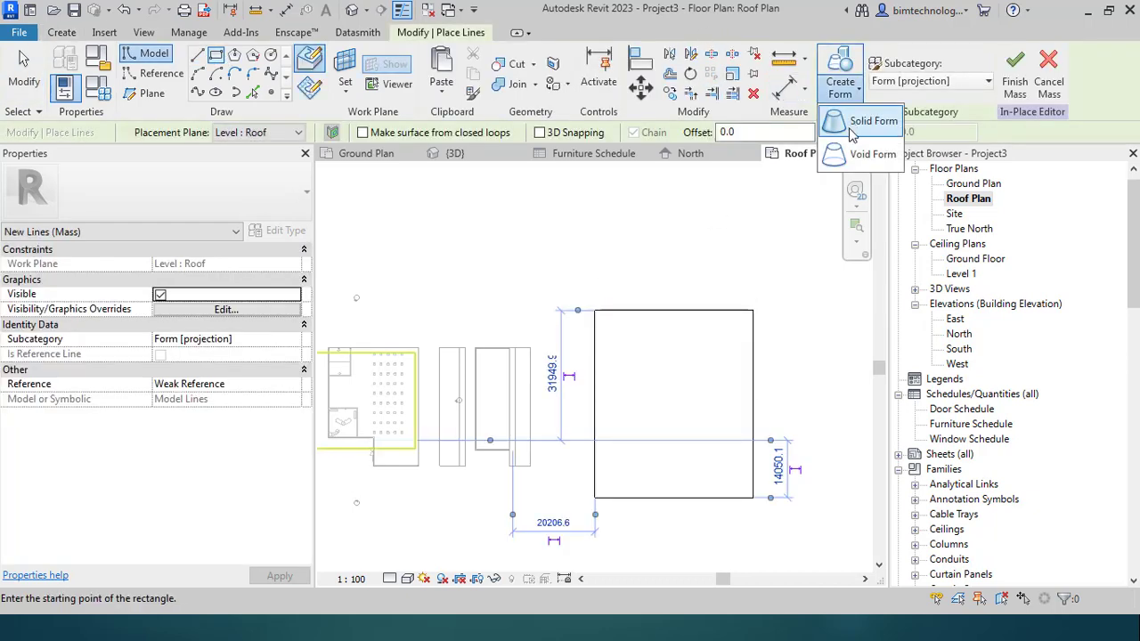
{"action": "left_click", "coordinate": [873, 120]}
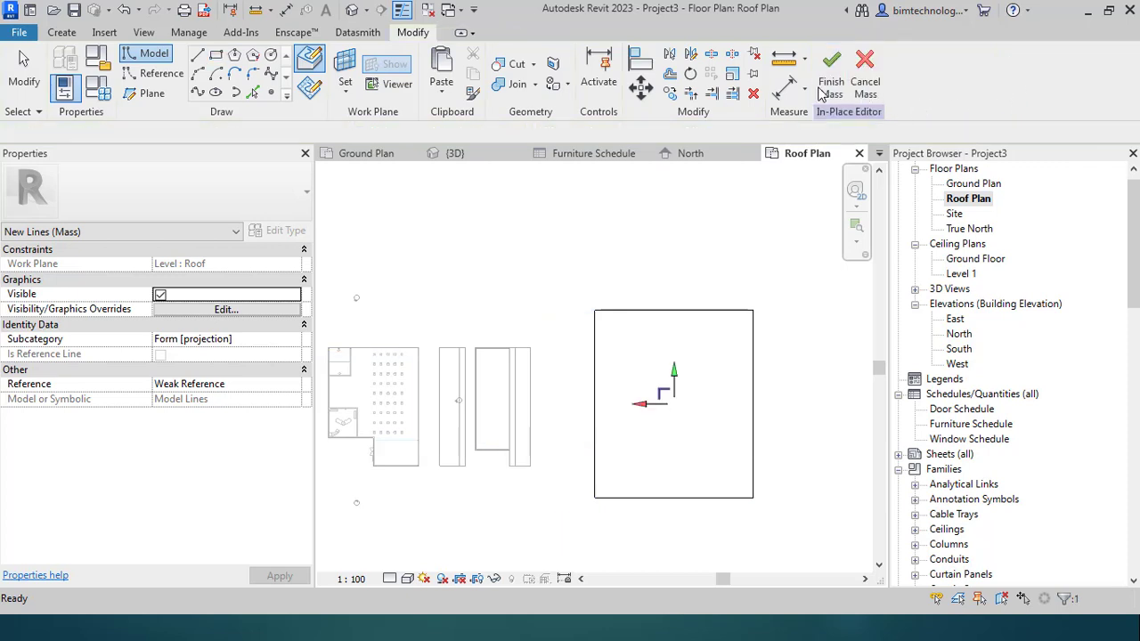
Edit the form's top profile in the 3D view, moving the near short edge inward to taper that side, and finish the profile.
{"action": "left_click", "coordinate": [821, 89]}
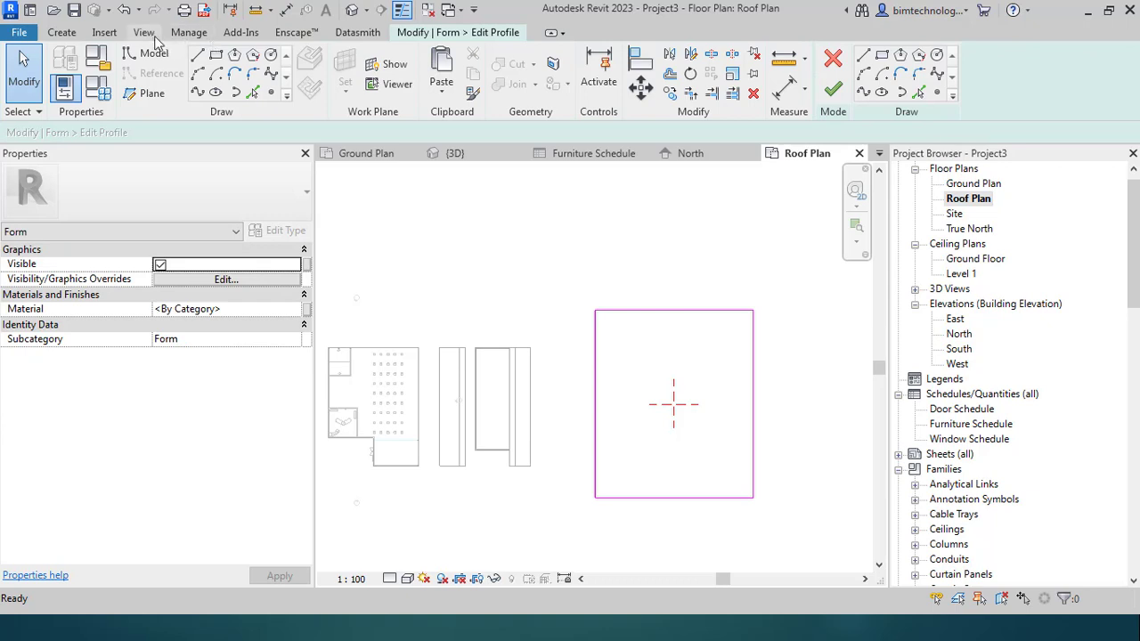
{"action": "scroll", "coordinate": [130, 59], "scroll_direction": "up", "scroll_amount": 5}
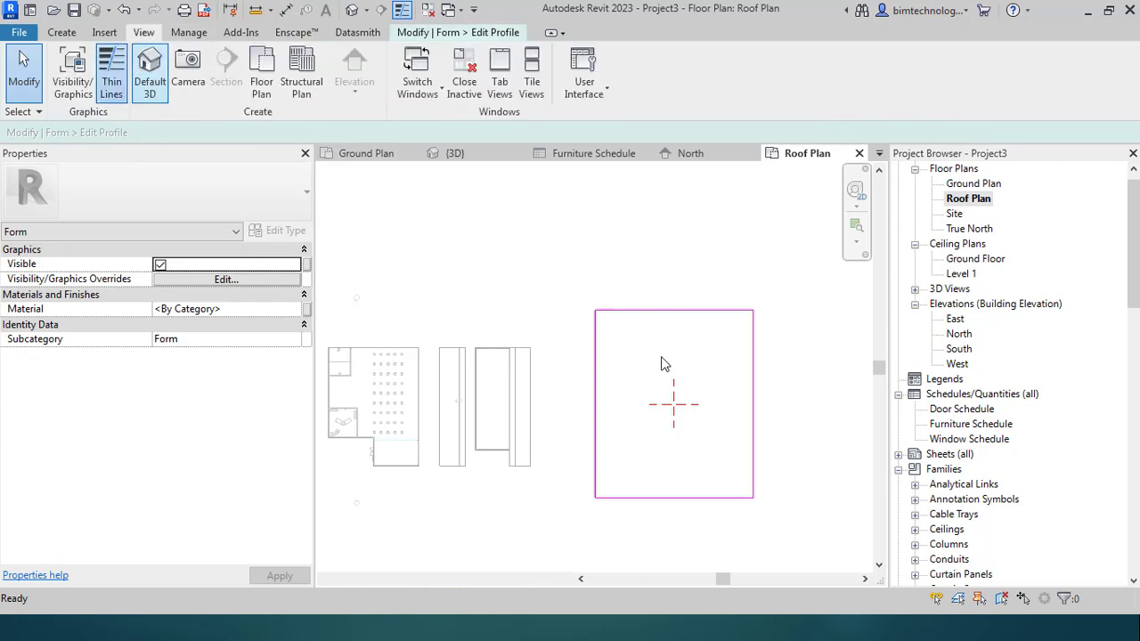
{"action": "scroll", "coordinate": [546, 418], "scroll_direction": "down", "scroll_amount": 3}
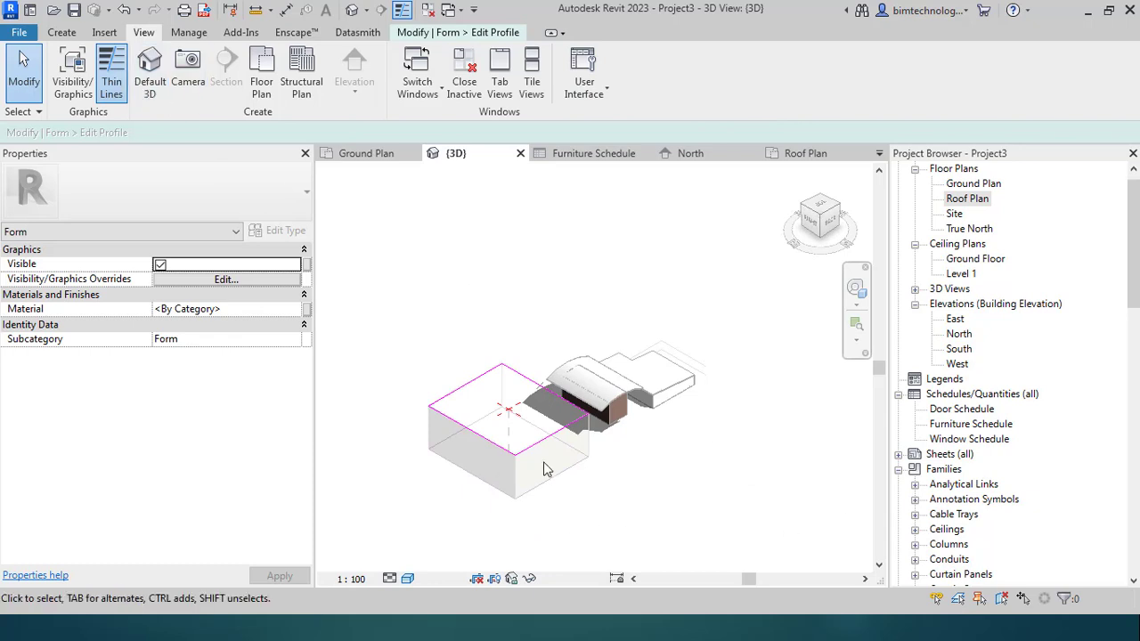
{"action": "scroll", "coordinate": [552, 517], "scroll_direction": "up", "scroll_amount": 2}
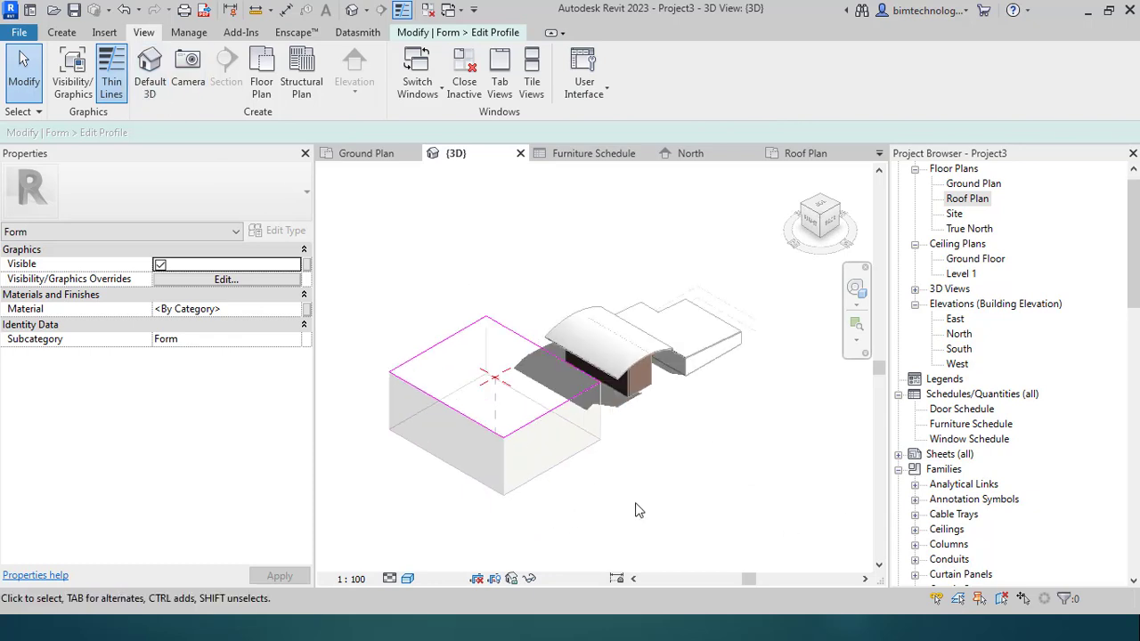
{"action": "left_click", "coordinate": [550, 419]}
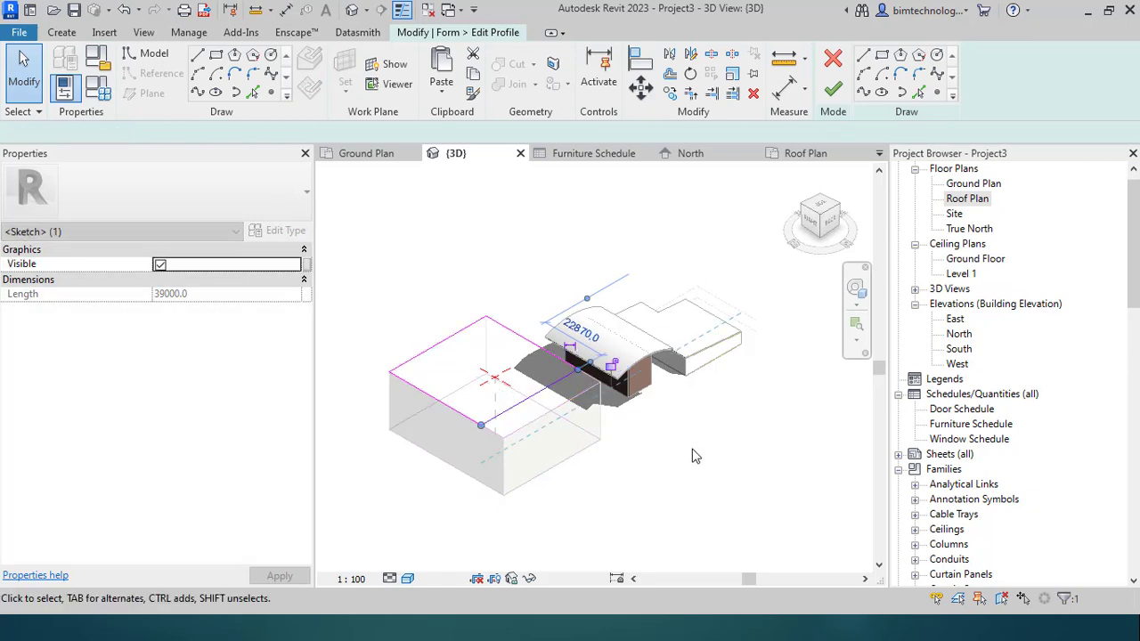
{"action": "left_click", "coordinate": [692, 458]}
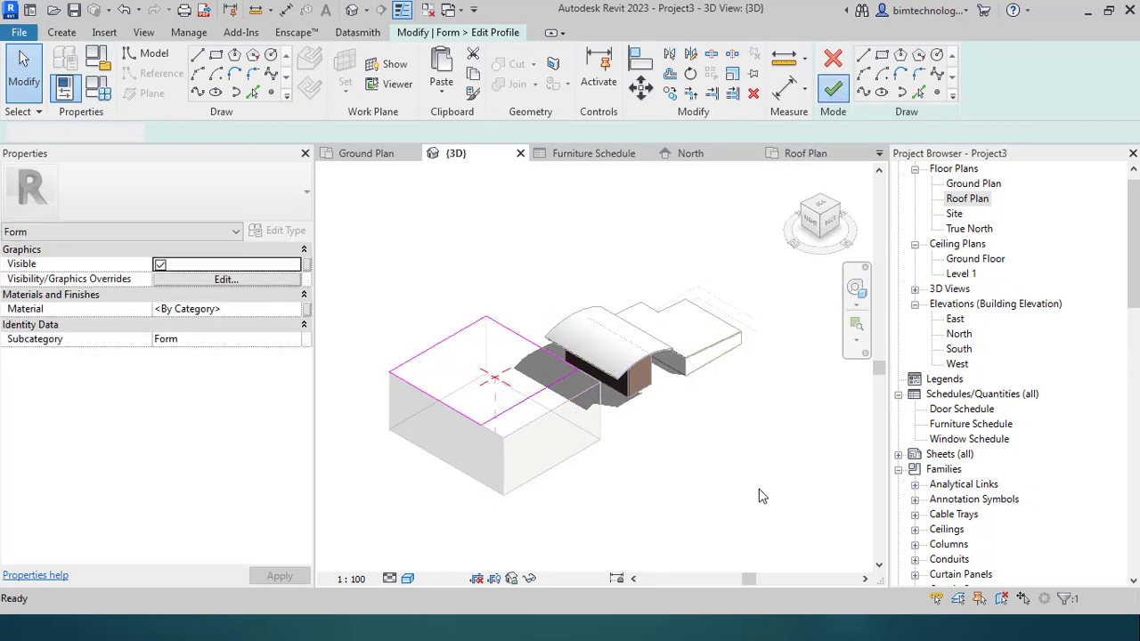
{"action": "key", "text": "Delete"}
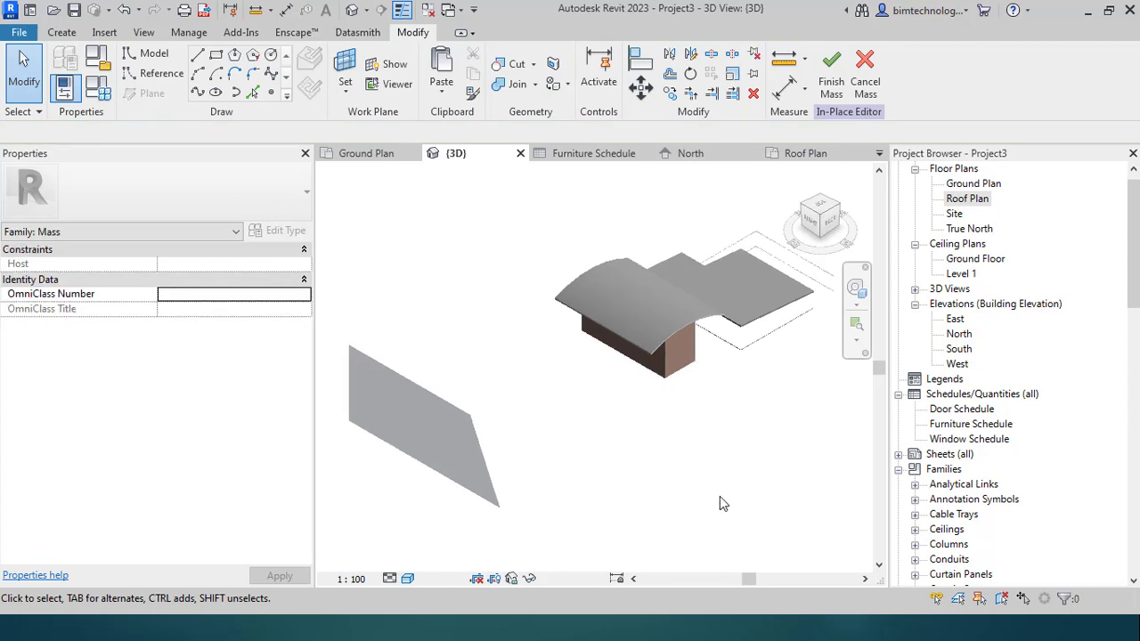
{"action": "key", "text": "ctrl+z"}
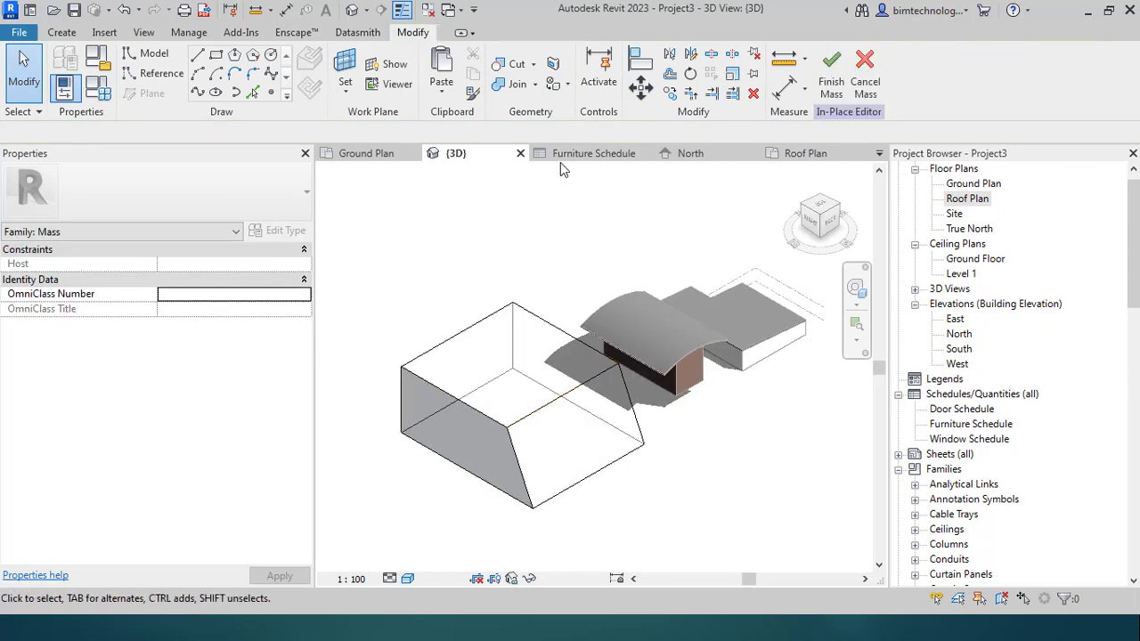
Add an intermediate profile to the mass form, roughly a third of its height below the top.
{"action": "left_click", "coordinate": [455, 396]}
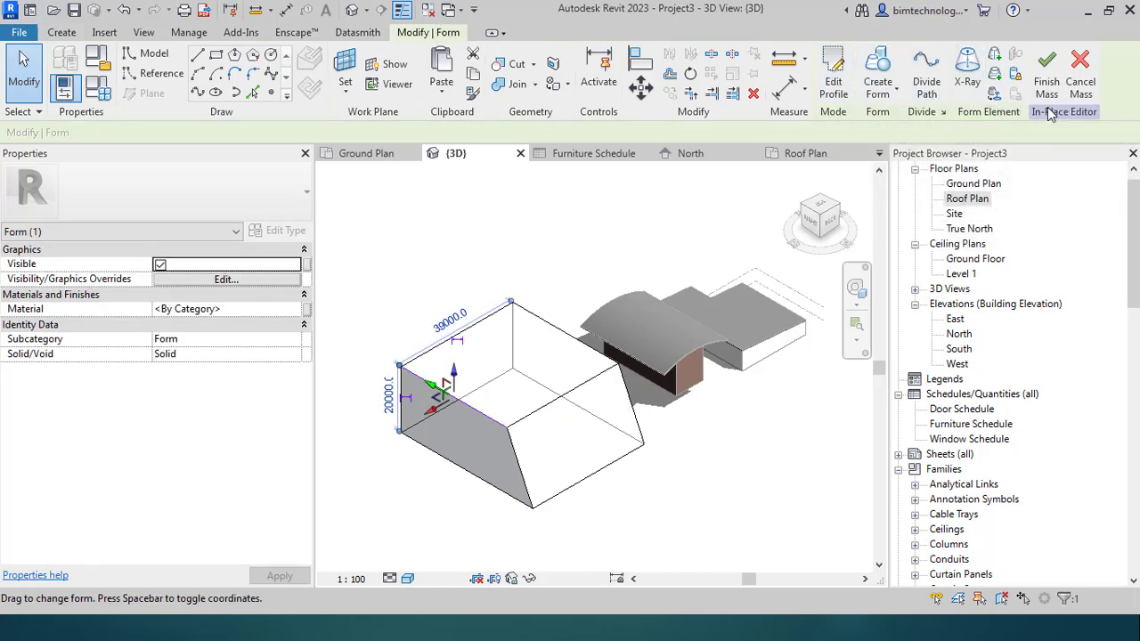
{"action": "left_click", "coordinate": [1003, 88]}
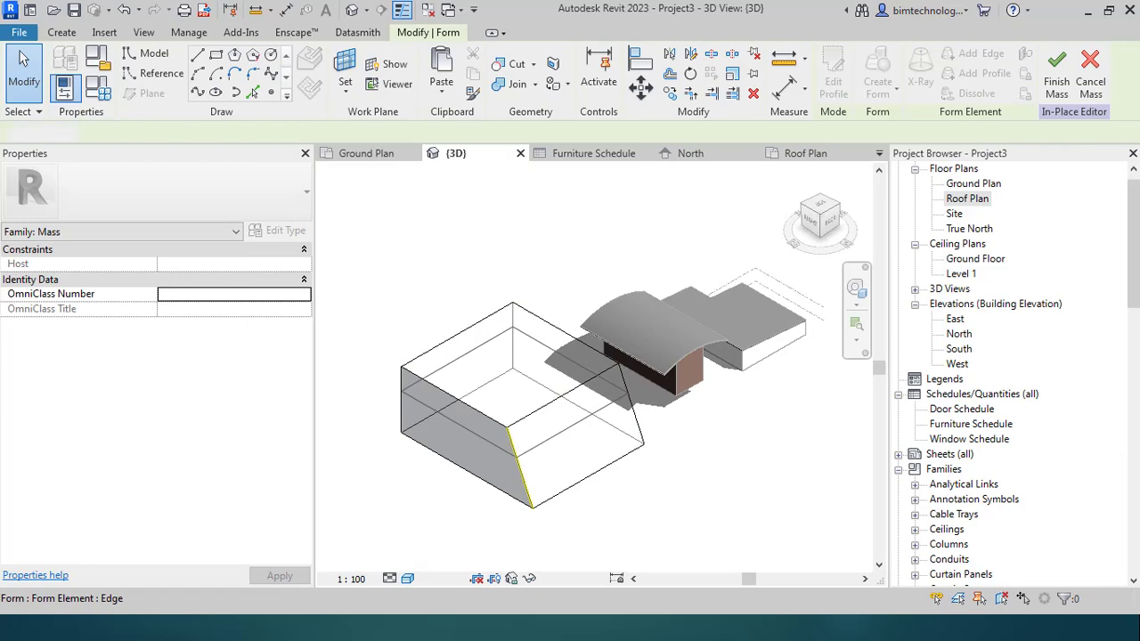
{"action": "left_click", "coordinate": [19, 59]}
{"action": "left_click", "coordinate": [21, 65]}
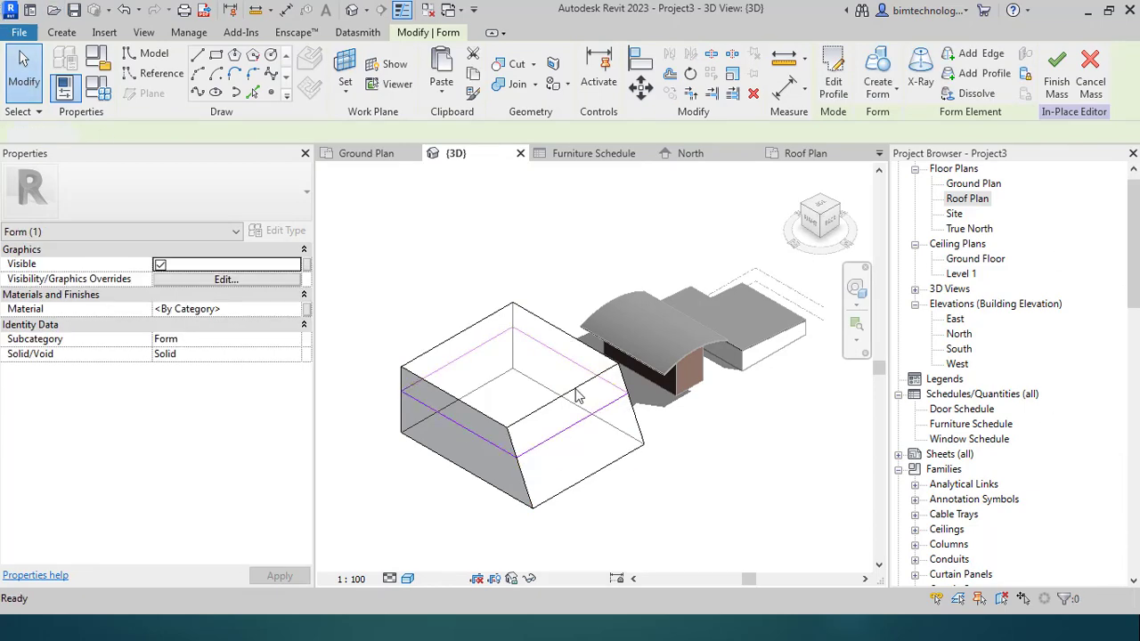
Pull the short top edge on the form's tapered side outward until the long top side is about 54171 mm long, curving that side.
{"action": "left_click", "coordinate": [553, 415]}
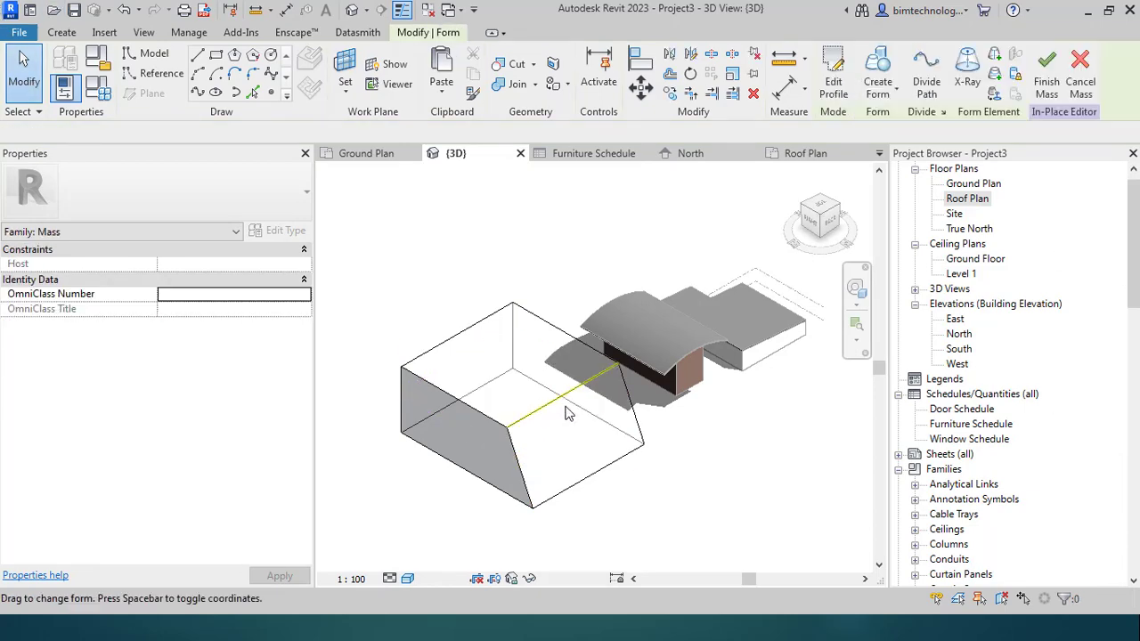
{"action": "left_click_drag", "start_coordinate": [615, 436], "coordinate": [648, 465]}
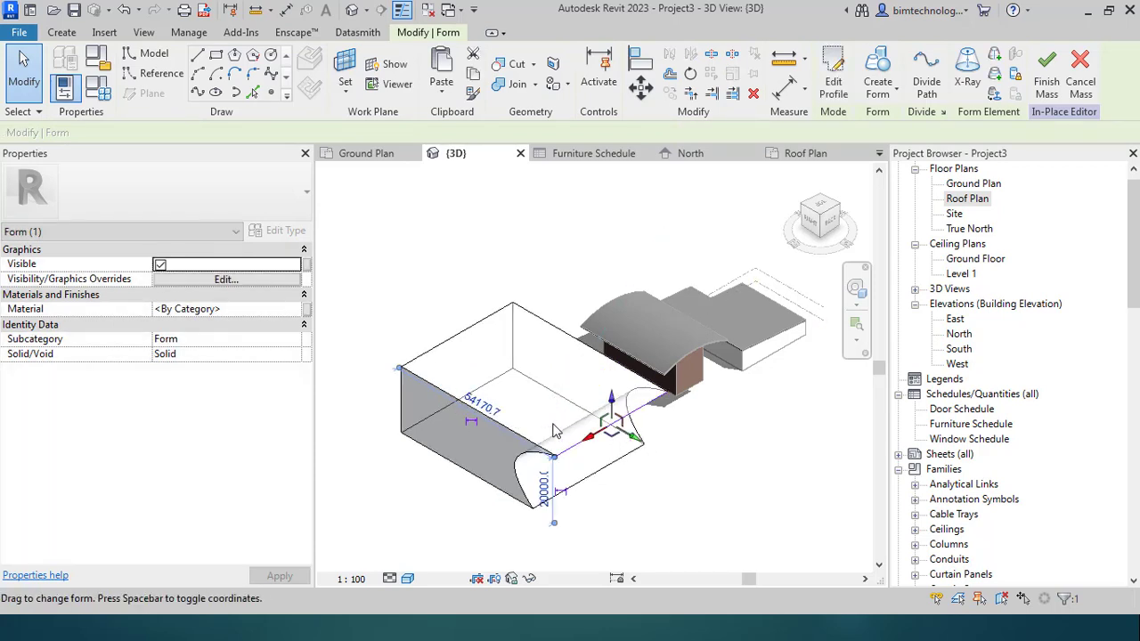
{"action": "left_click", "coordinate": [479, 411]}
{"action": "left_click", "coordinate": [326, 354]}
{"action": "left_click", "coordinate": [325, 353]}
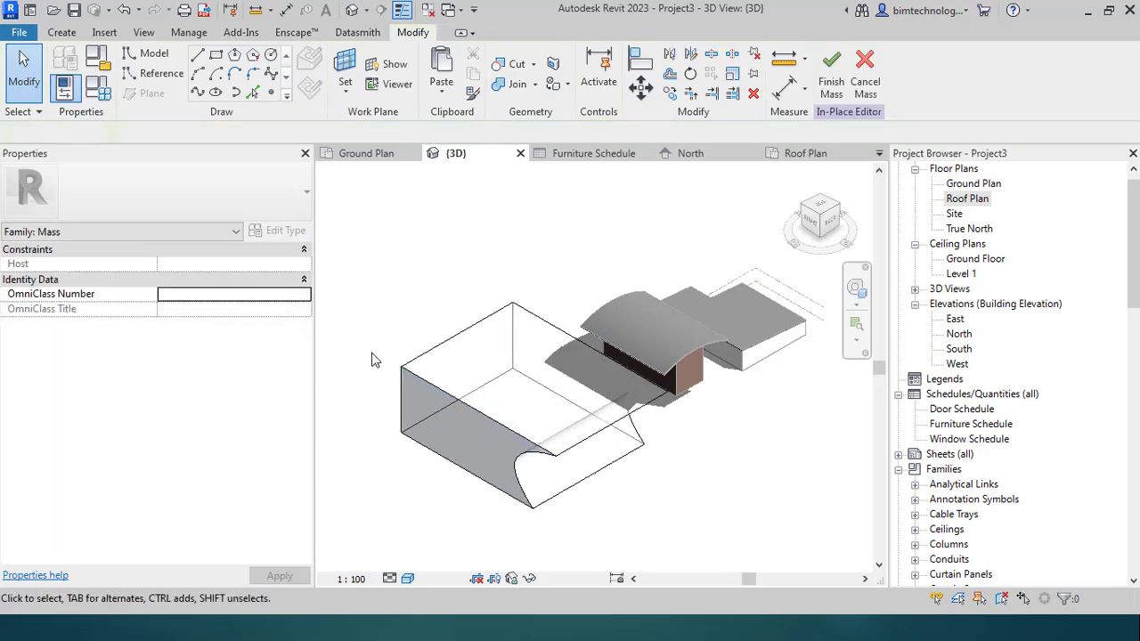
Raise the form's near long top edge to a height of about 34566 mm so the top slopes, and finish the mass.
{"action": "left_click", "coordinate": [460, 407]}
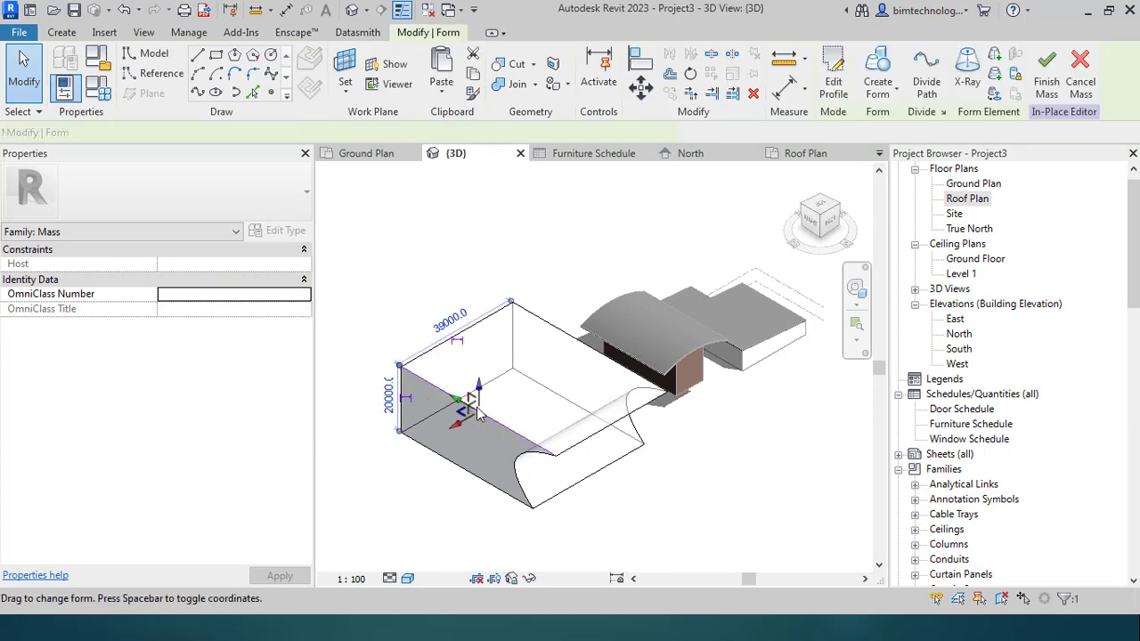
{"action": "left_click_drag", "start_coordinate": [481, 373], "coordinate": [489, 348]}
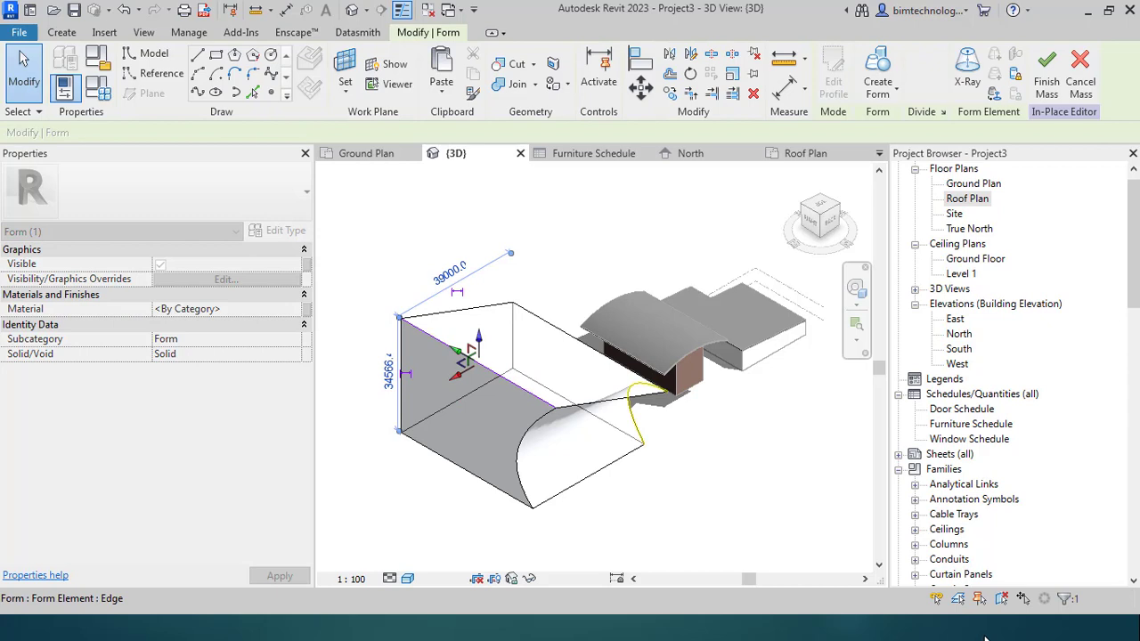
{"action": "left_click", "coordinate": [721, 543]}
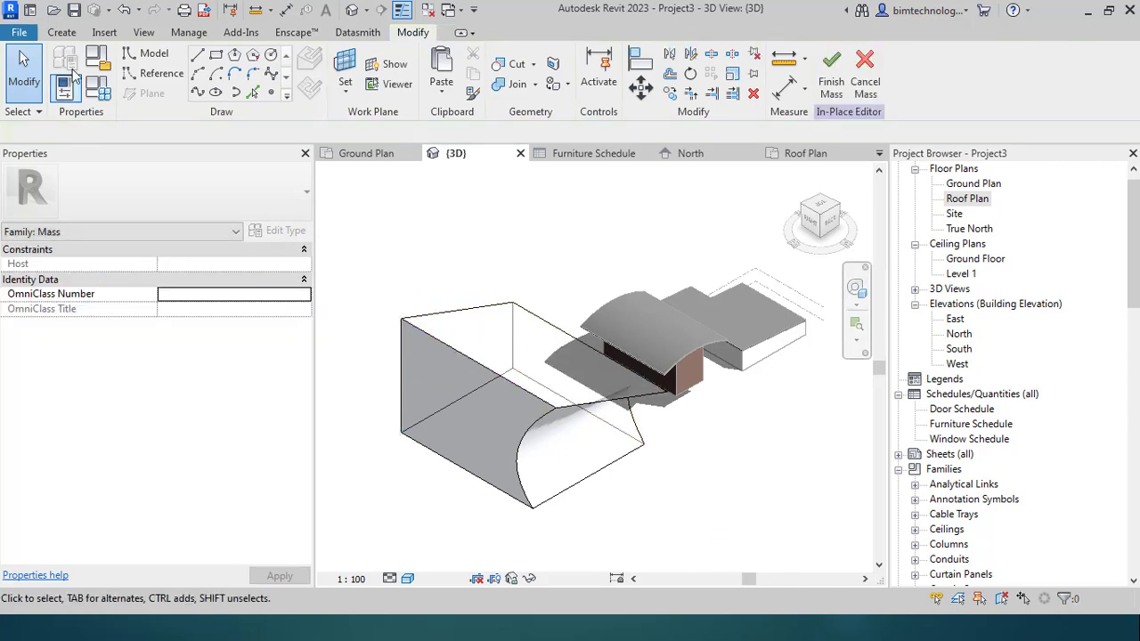
{"action": "left_click", "coordinate": [73, 33]}
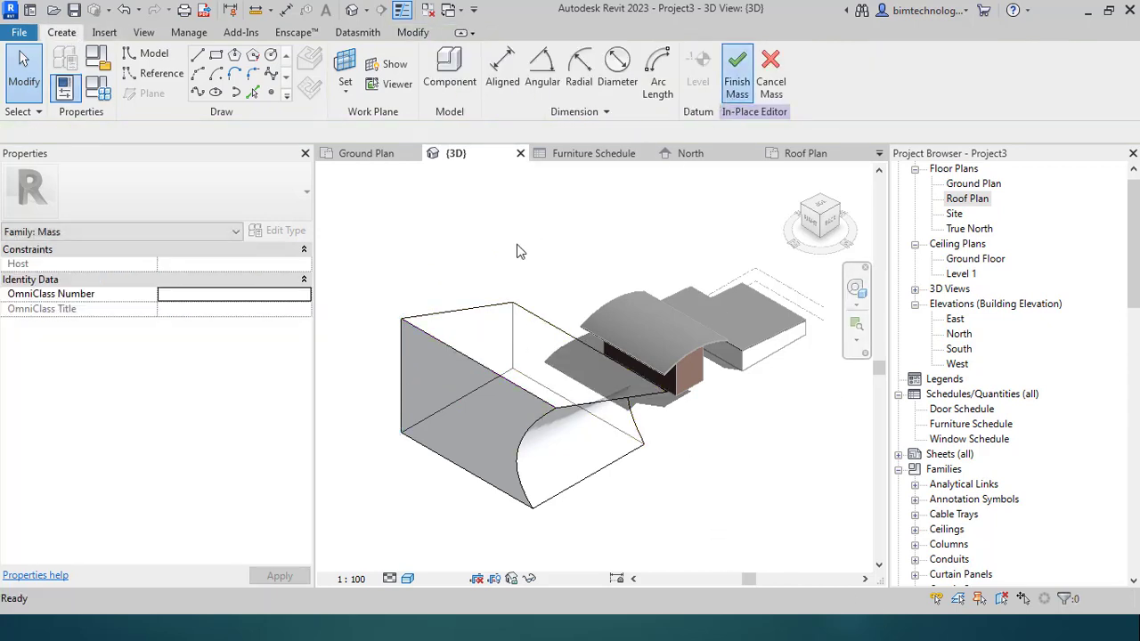
{"action": "left_click", "coordinate": [736, 71]}
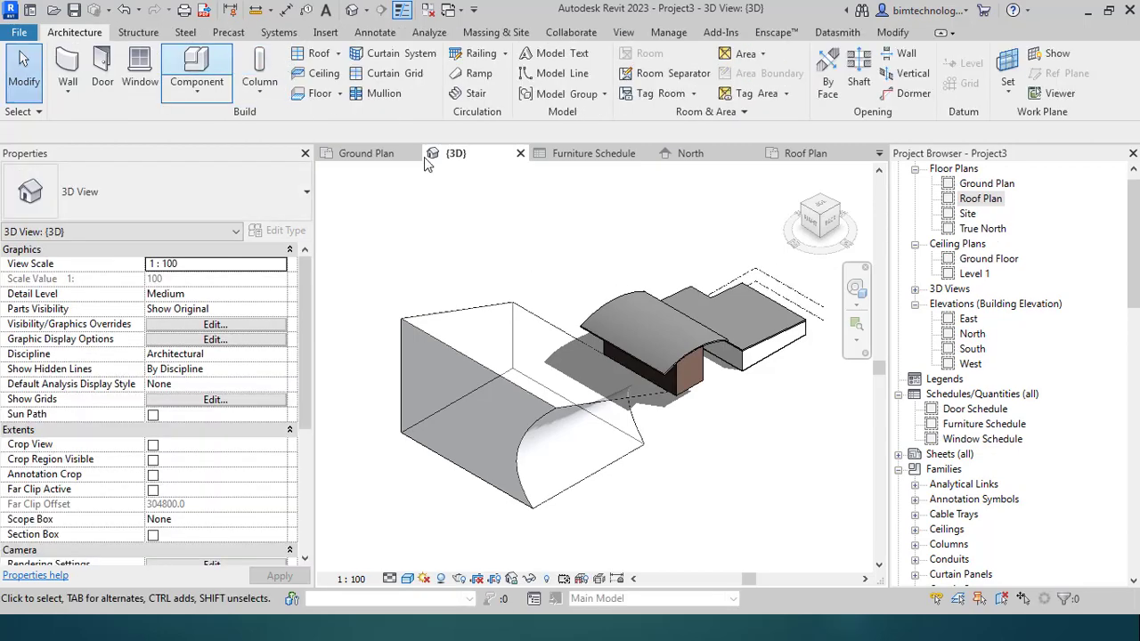
Create a Generic - 400mm roof by face on the sloped top face of the mass and leave the command.
{"action": "left_click", "coordinate": [339, 54]}
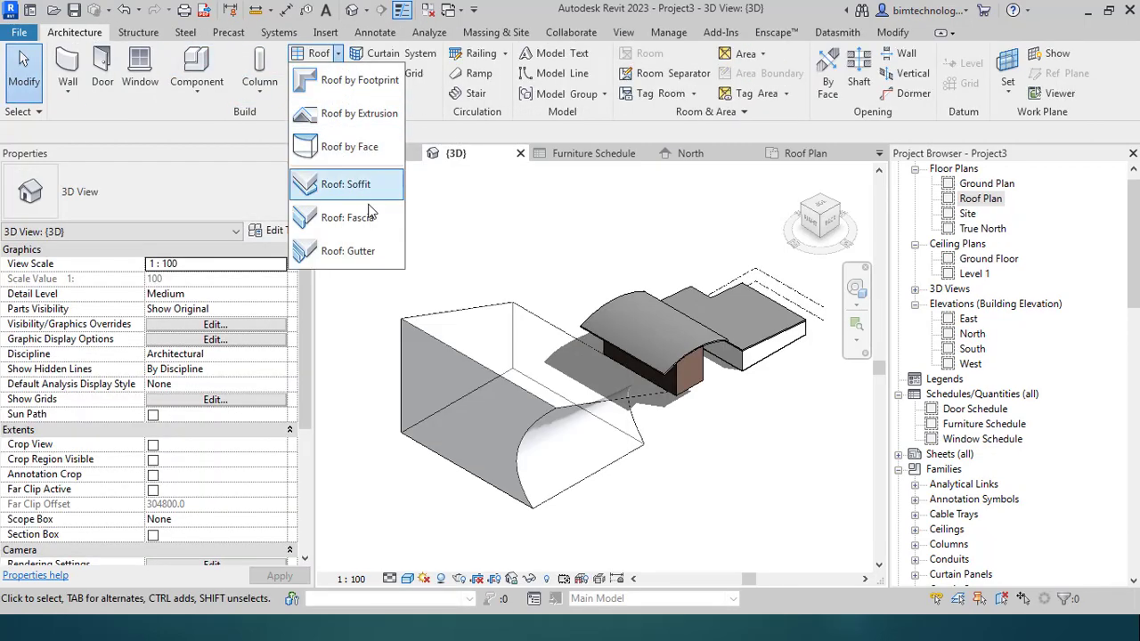
{"action": "left_click", "coordinate": [361, 150]}
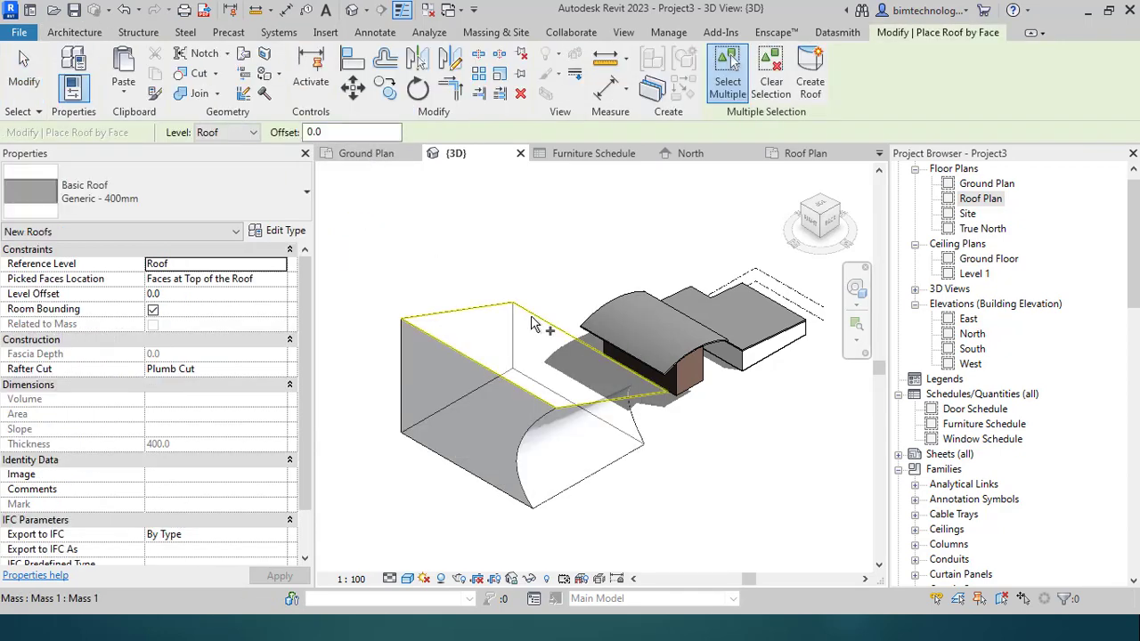
{"action": "left_click", "coordinate": [499, 348]}
{"action": "left_click", "coordinate": [811, 82]}
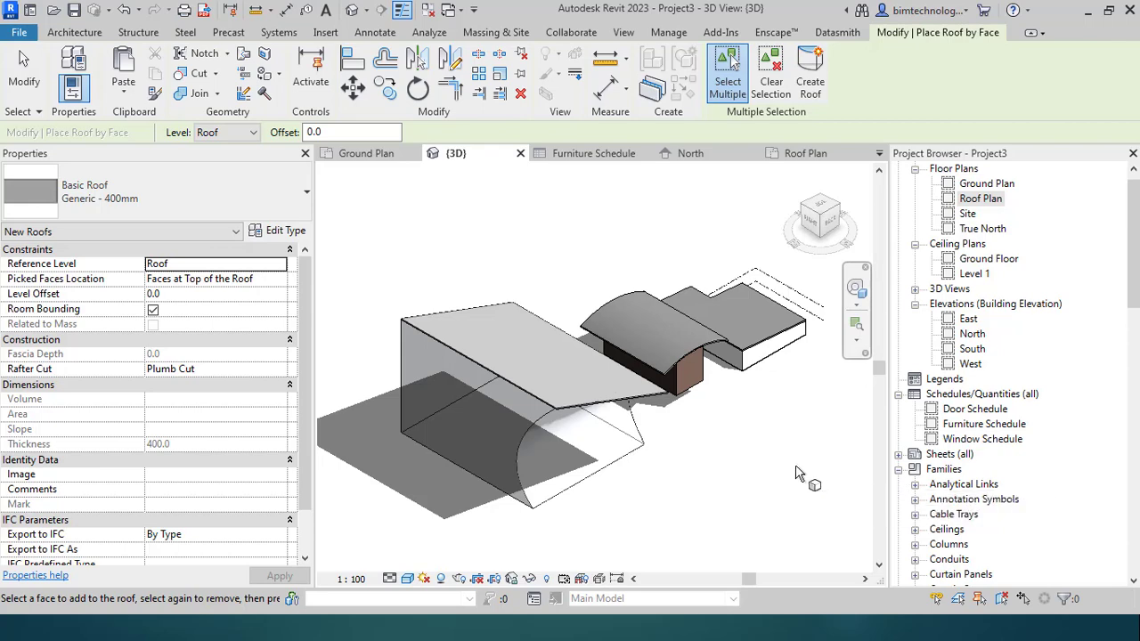
{"action": "key", "text": "Escape"}
{"action": "key", "text": "Escape"}
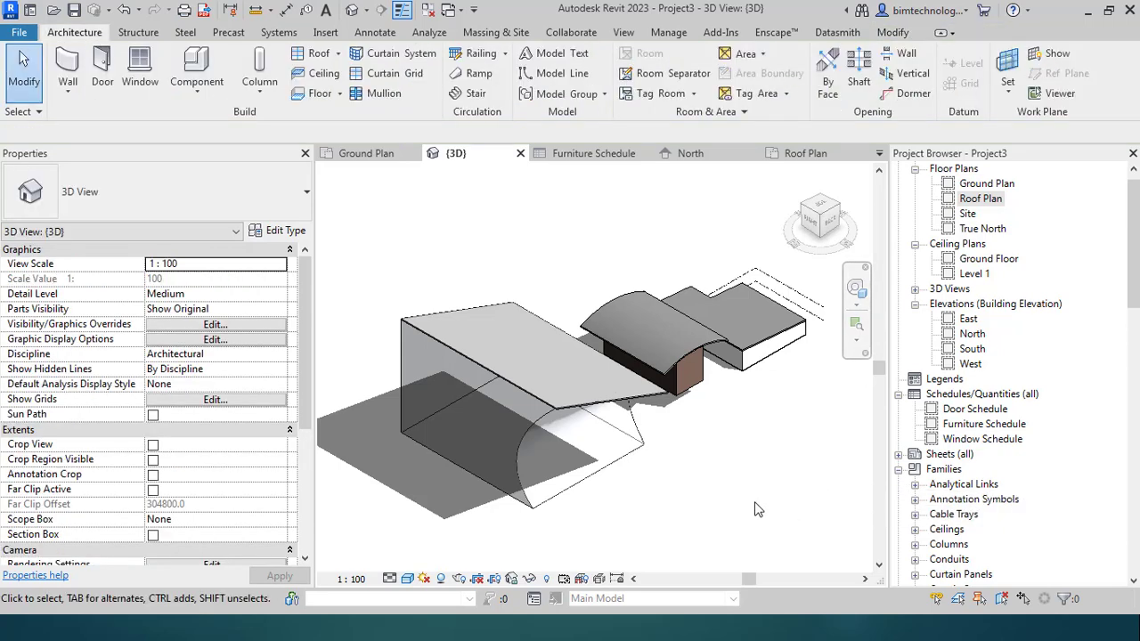